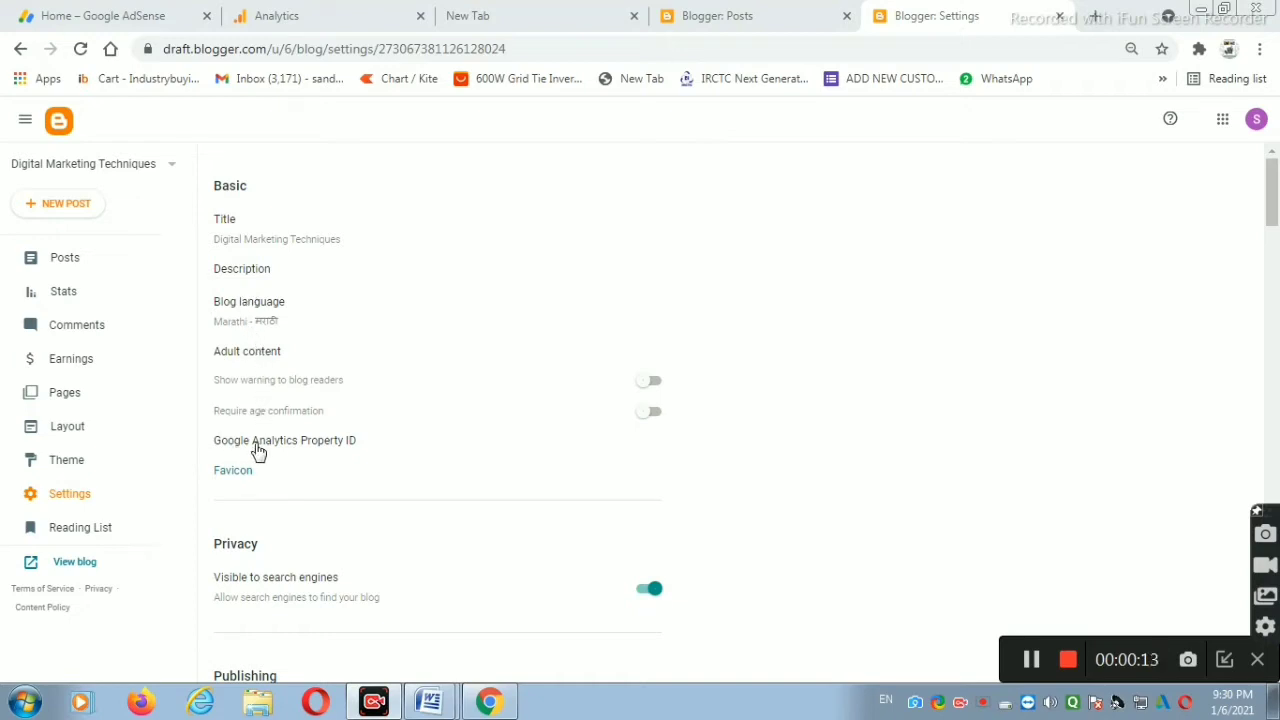
- Open the blog's Google Analytics Property ID setting for editing
click(298, 447)
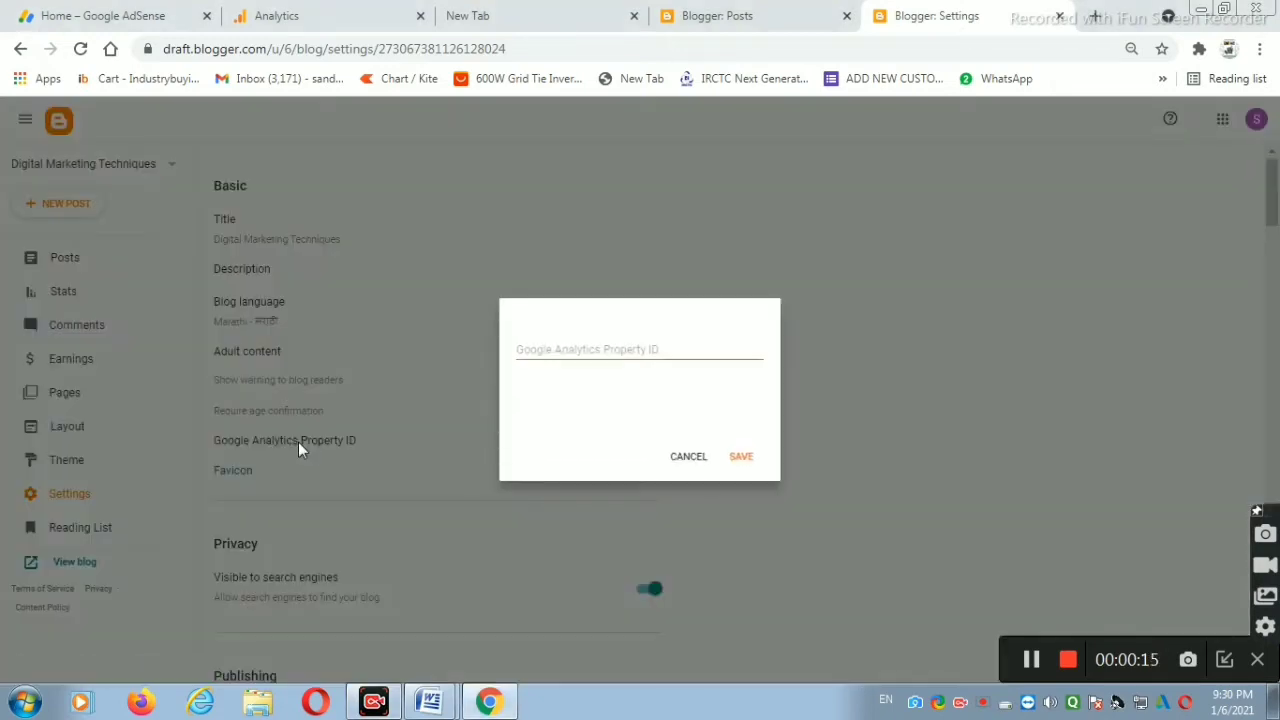
click(634, 348)
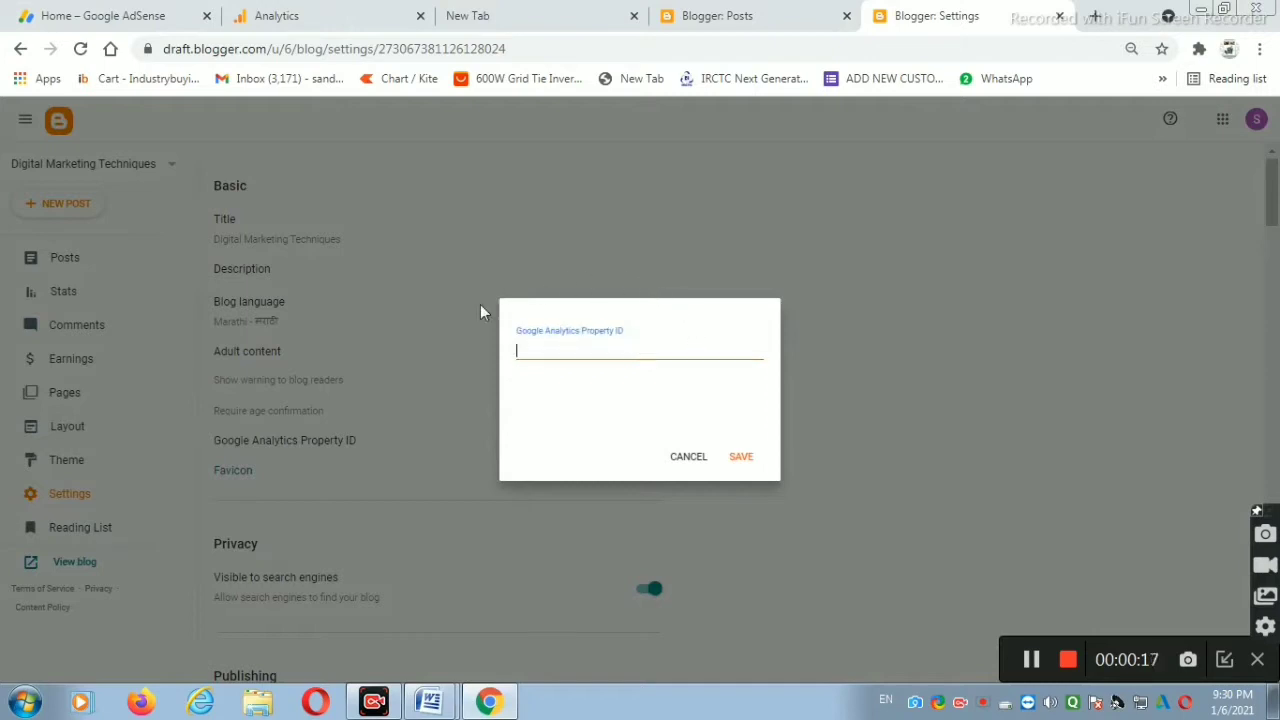
click(585, 331)
- Search Google for "google analytics" in a new browser tab and open the Google Analytics site
click(1095, 22)
click(673, 397)
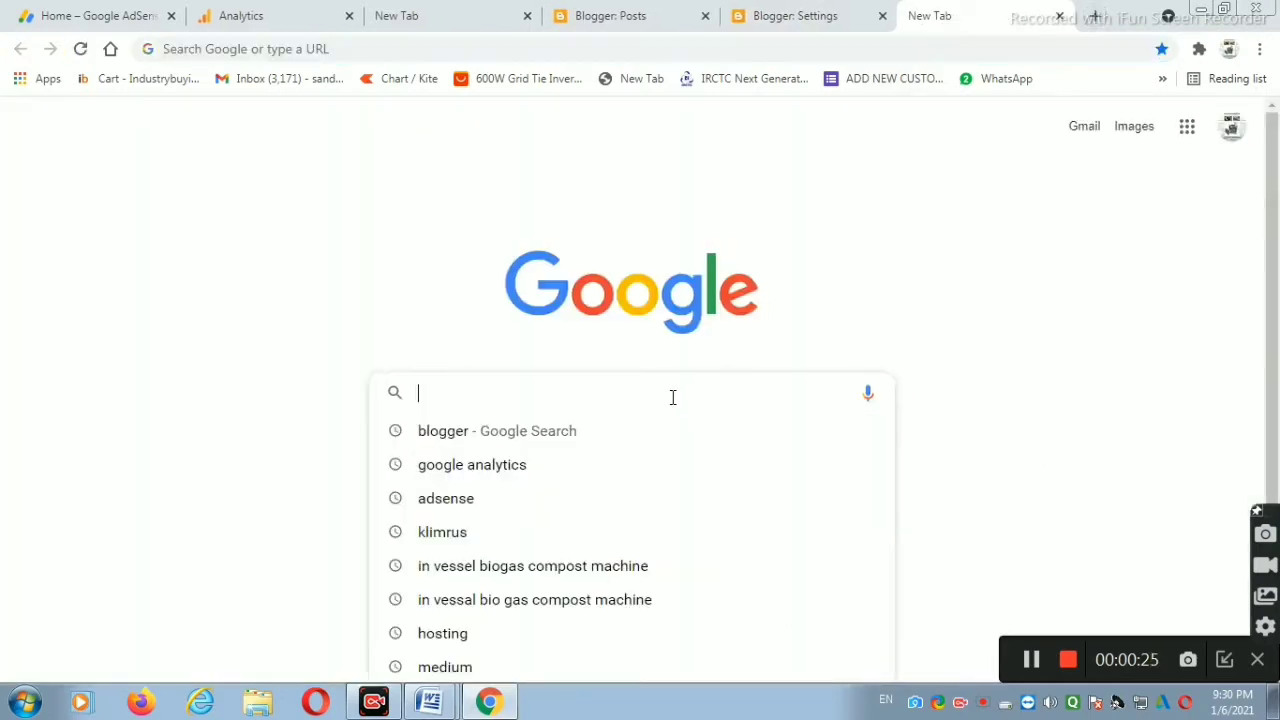
text(g)
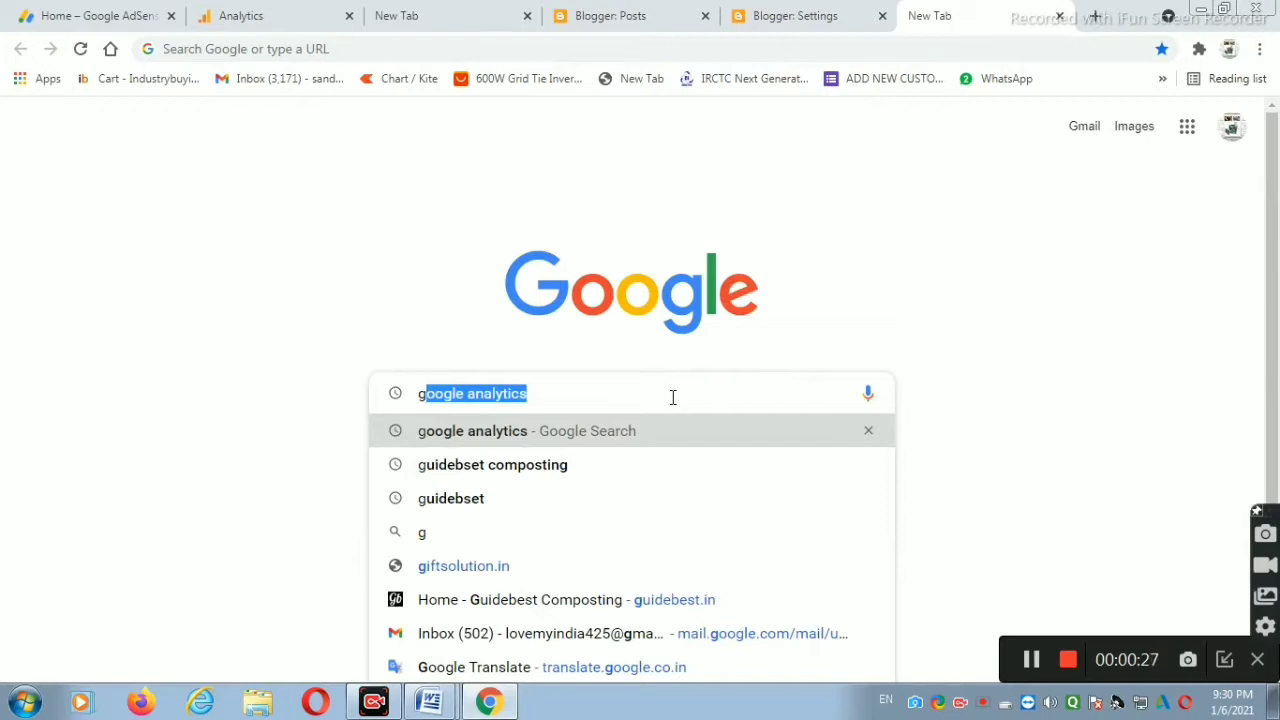
text(oo)
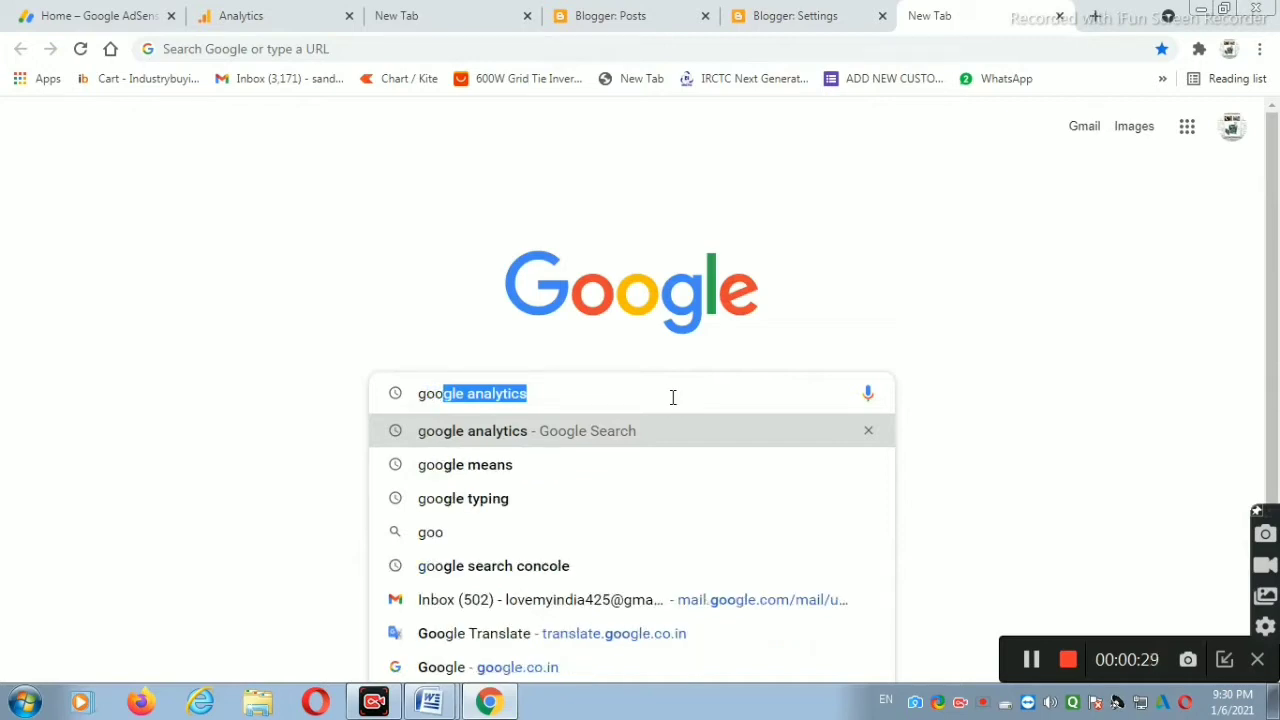
text(gle )
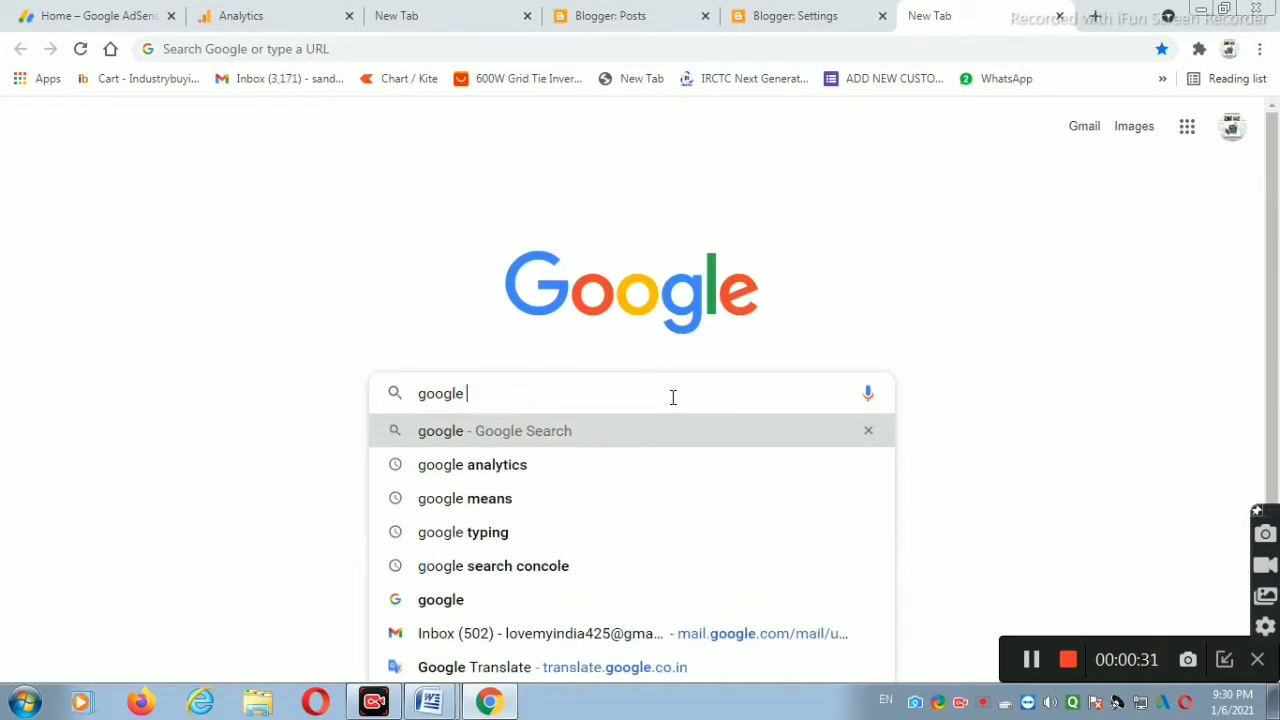
text(analy)
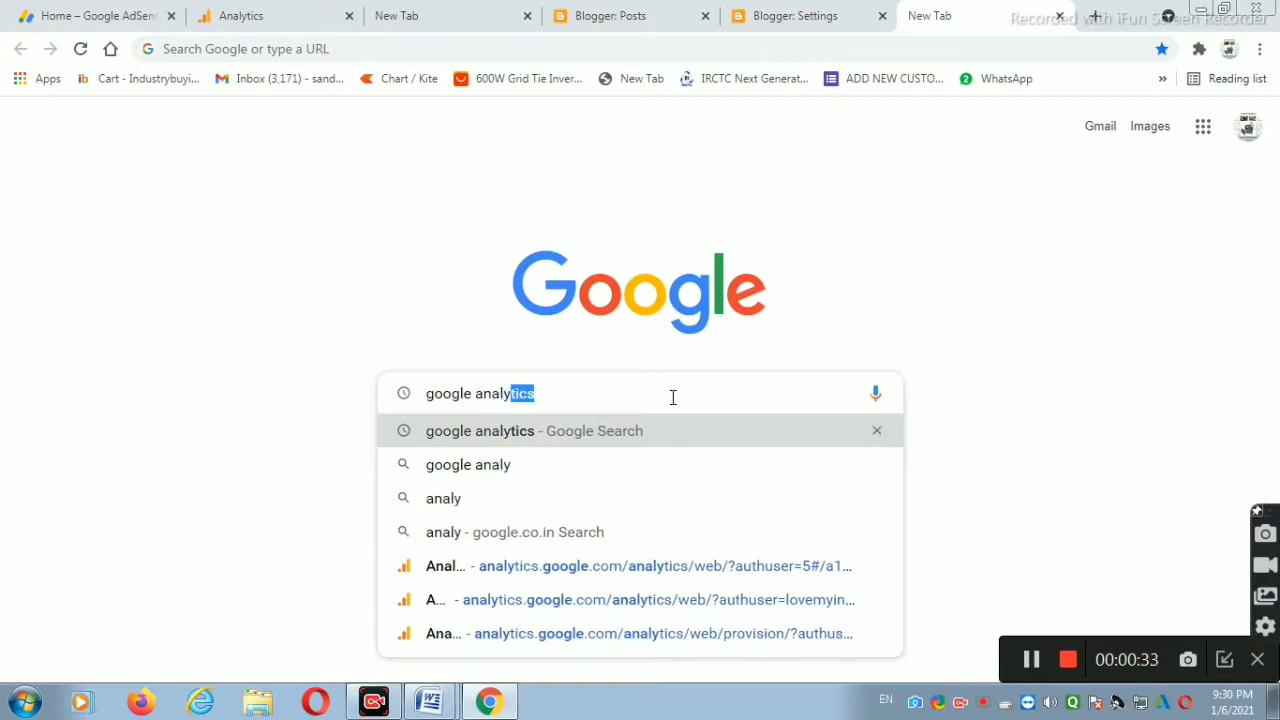
text(tics)
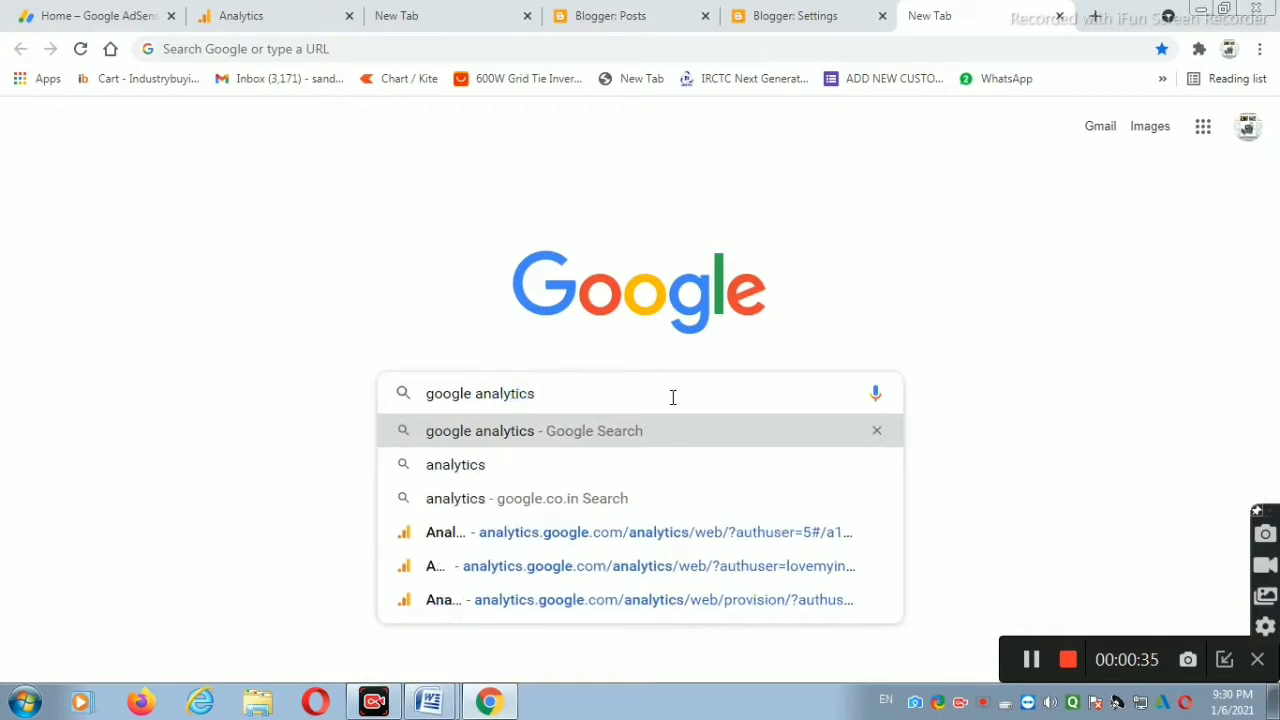
click(530, 434)
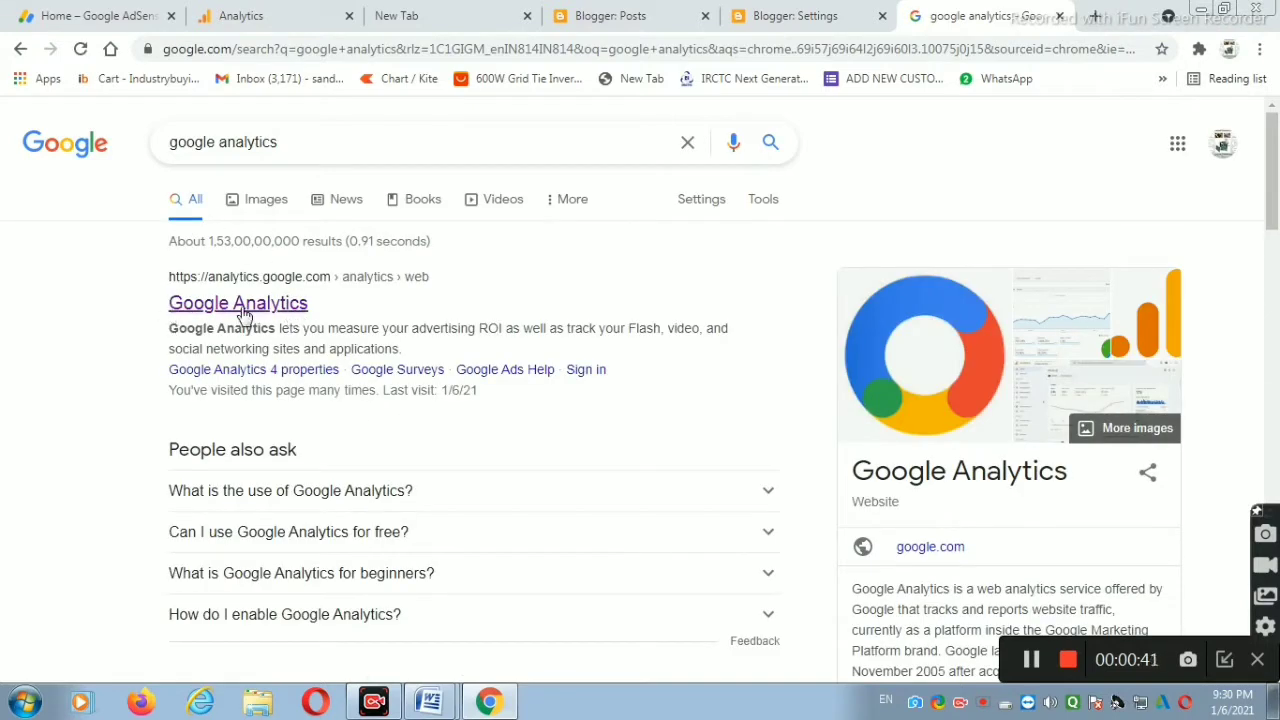
click(240, 305)
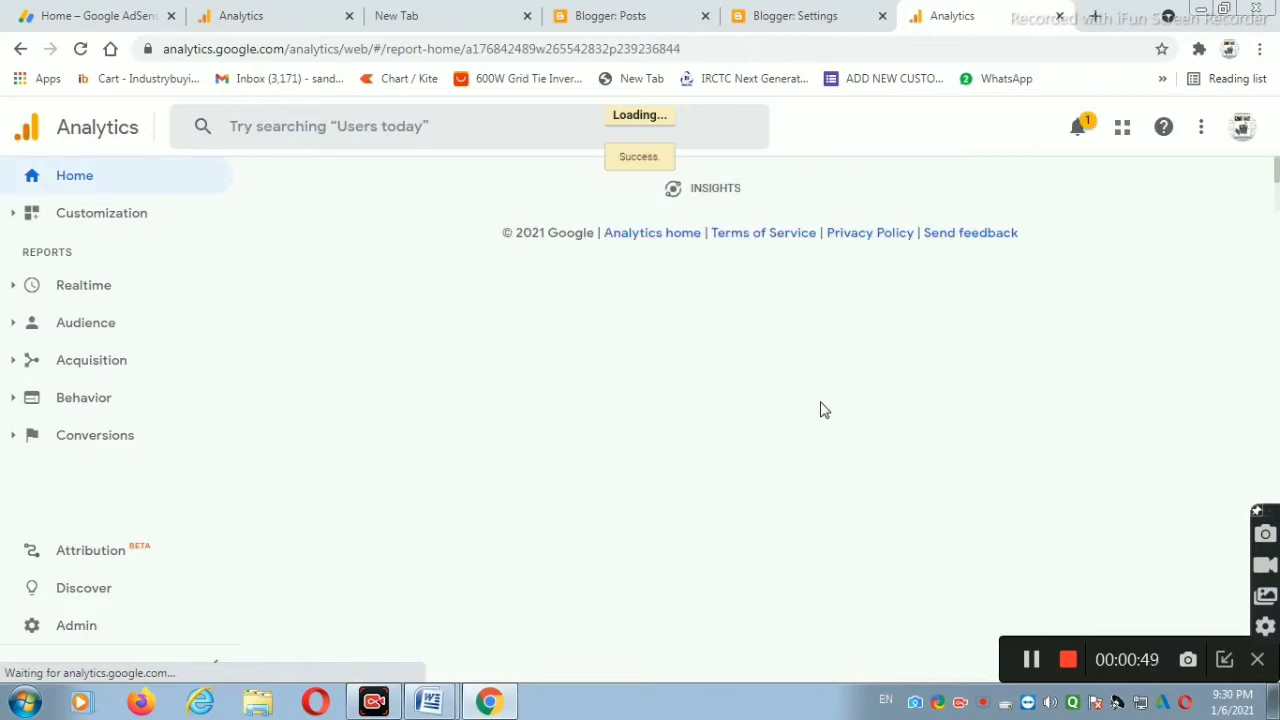
- Switch Analytics to the last Google account listed and start measuring to begin the account setup
click(1242, 128)
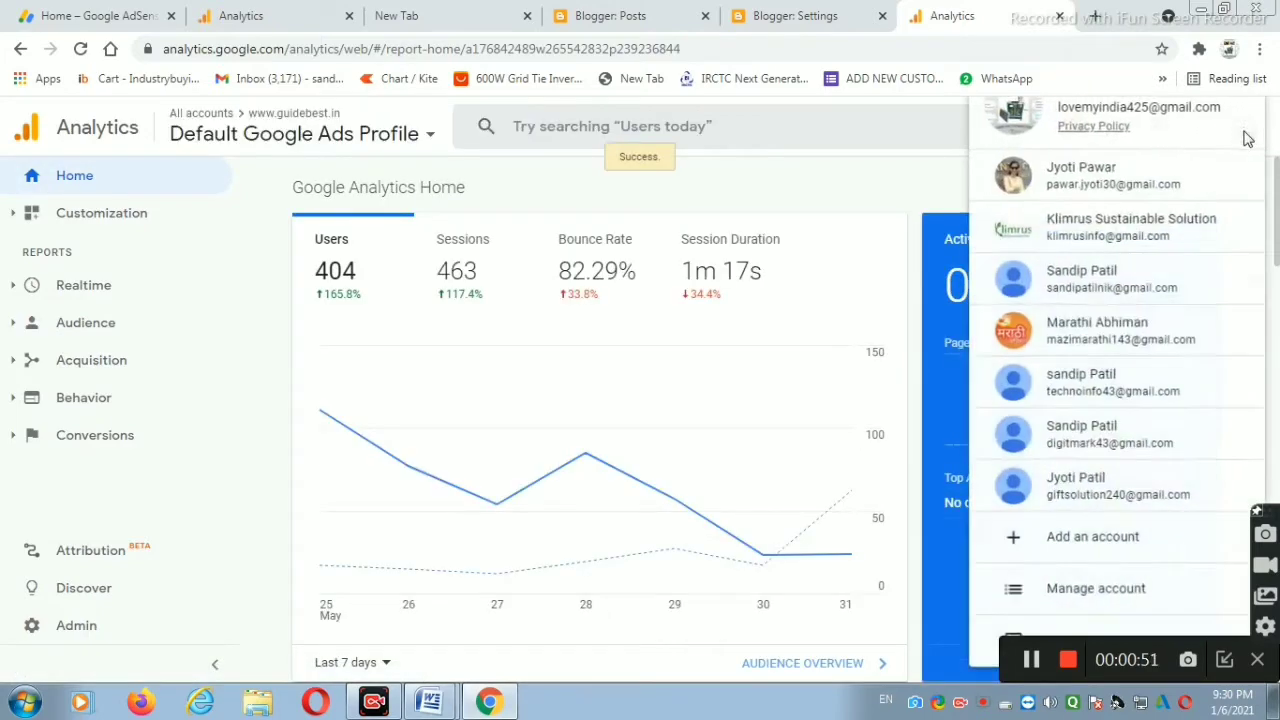
click(1094, 485)
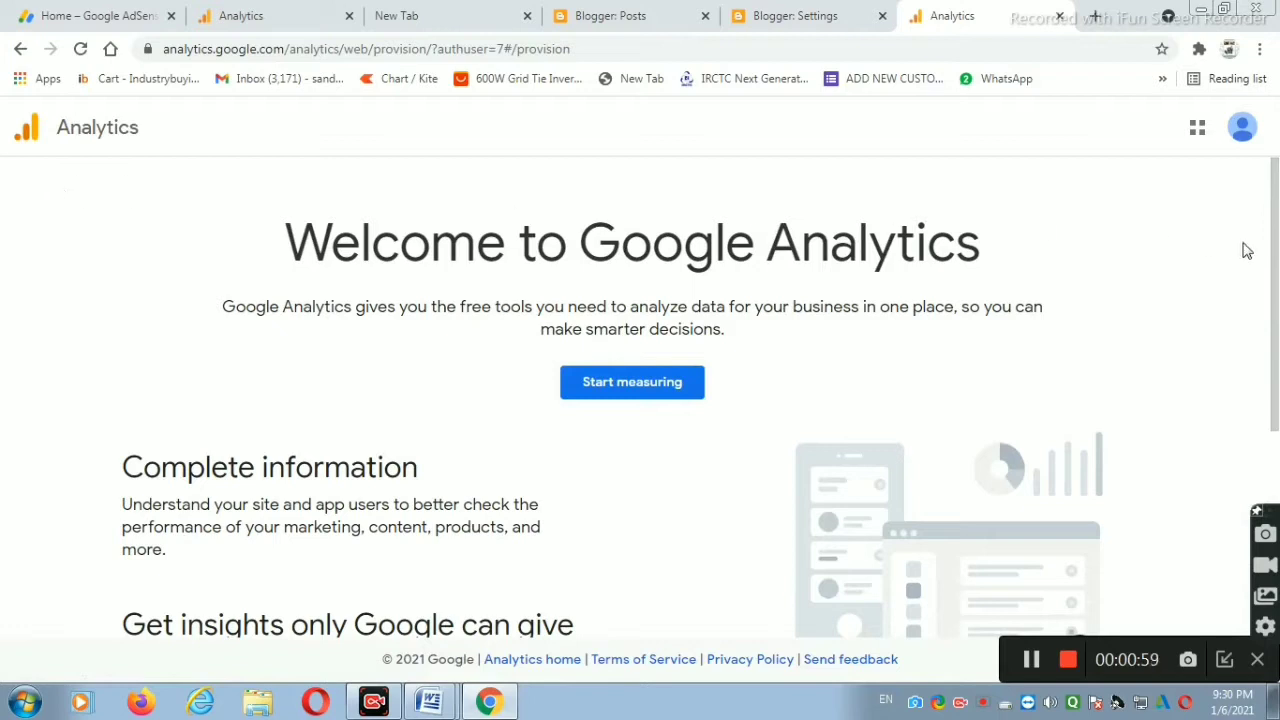
click(651, 392)
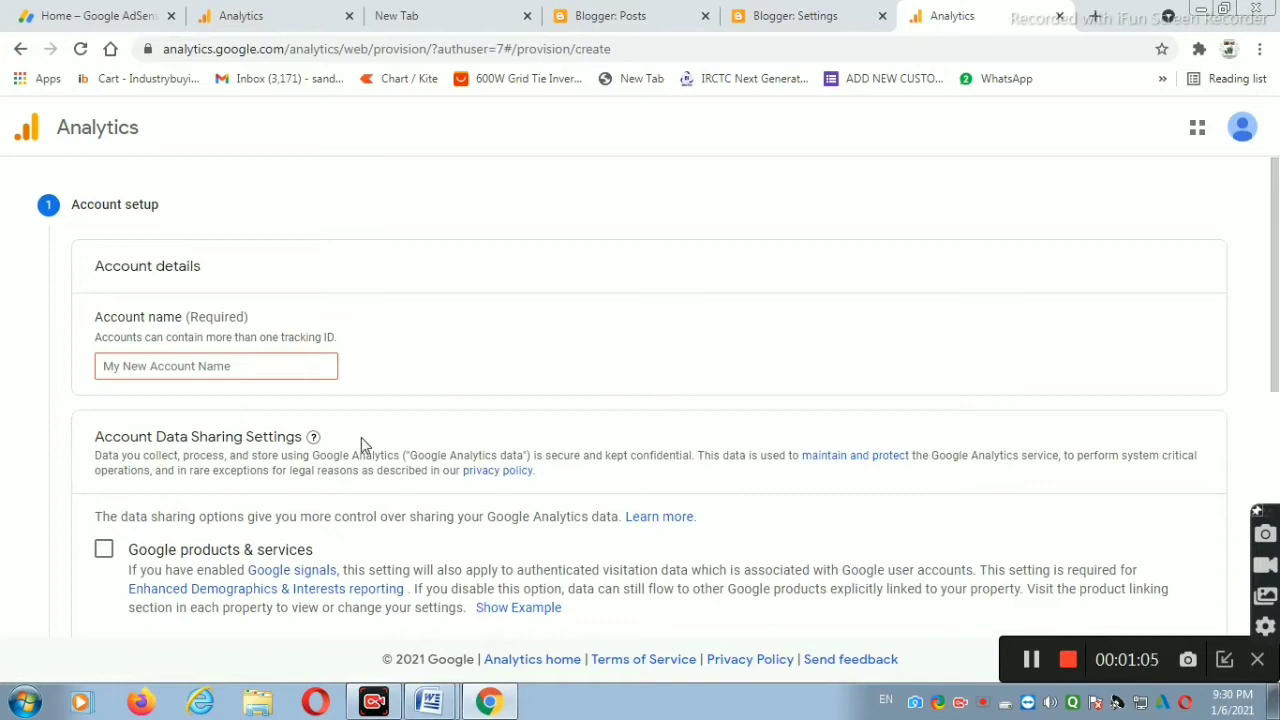
- Enter the account owner's full name as the Analytics account name
scroll(180, 306, down, 2)
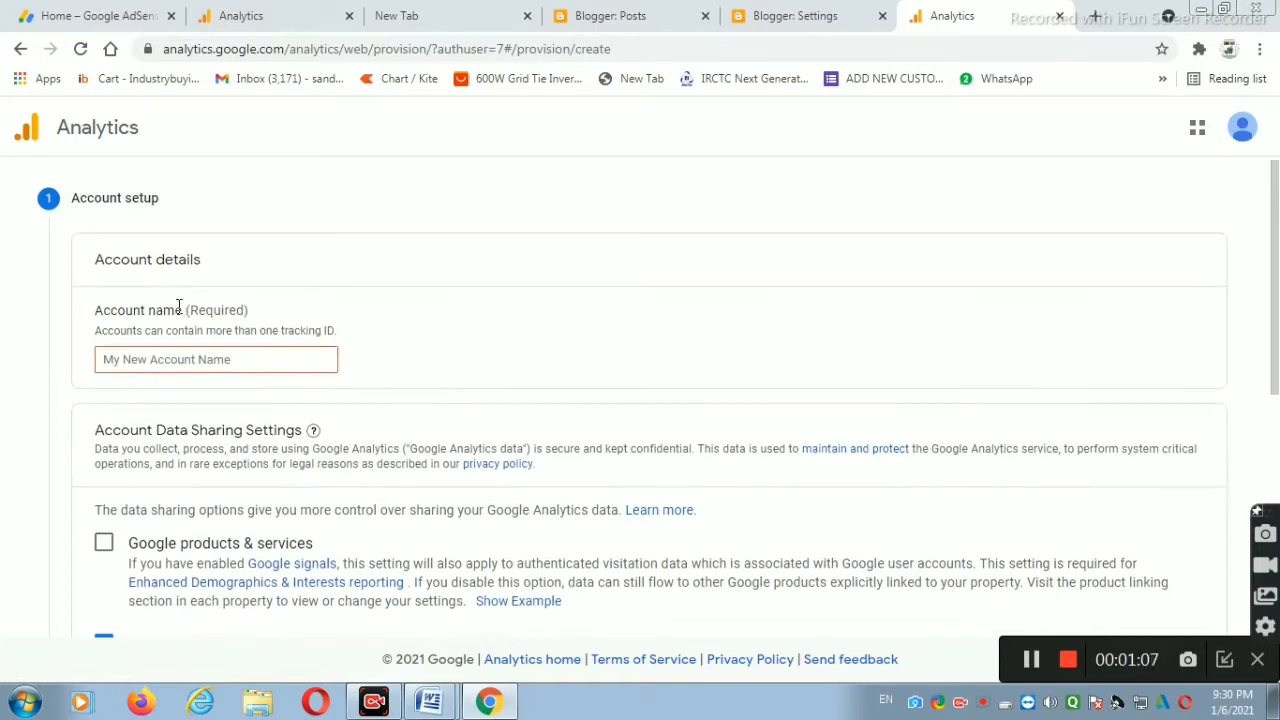
scroll(182, 318, up, 1)
scroll(117, 168, up, 1)
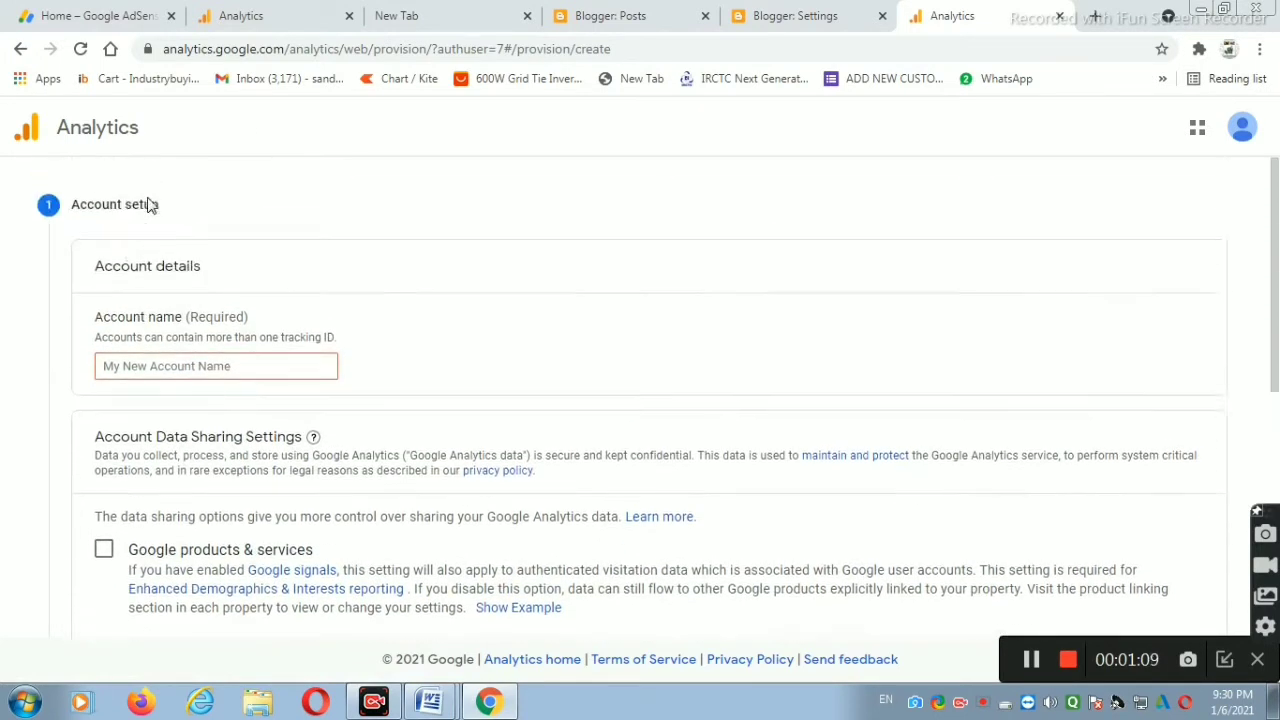
click(202, 364)
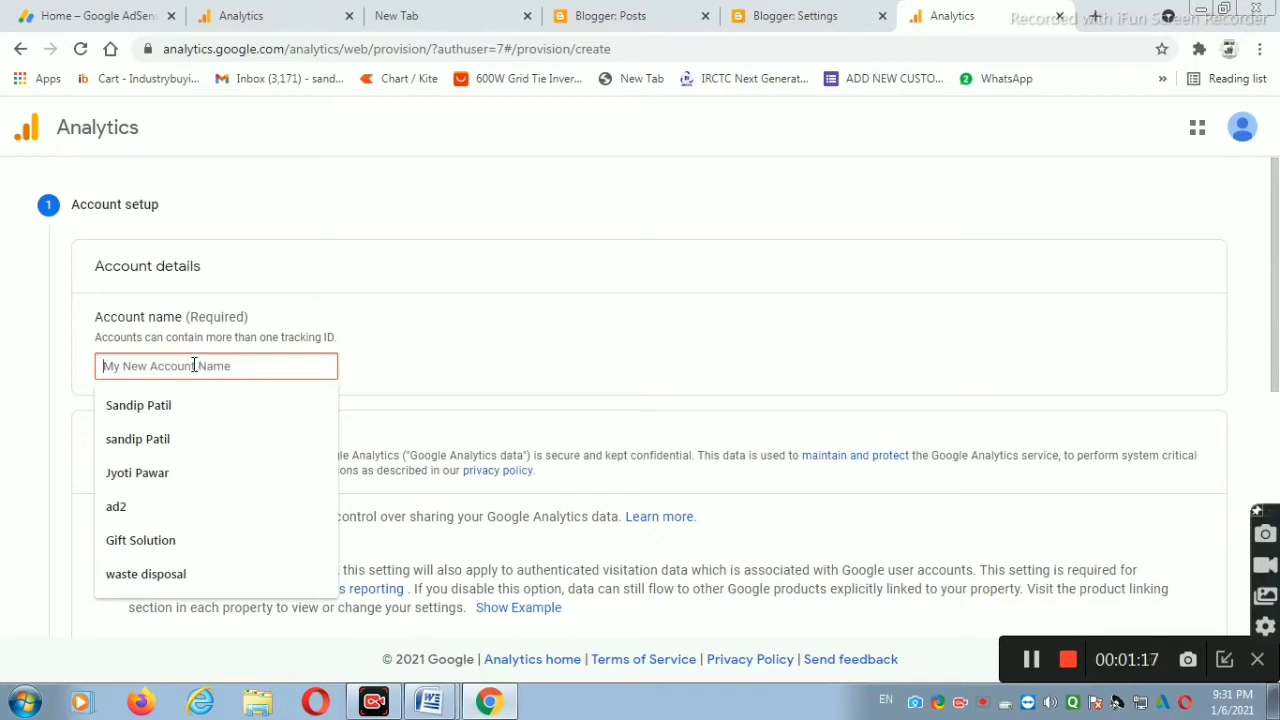
text(sand)
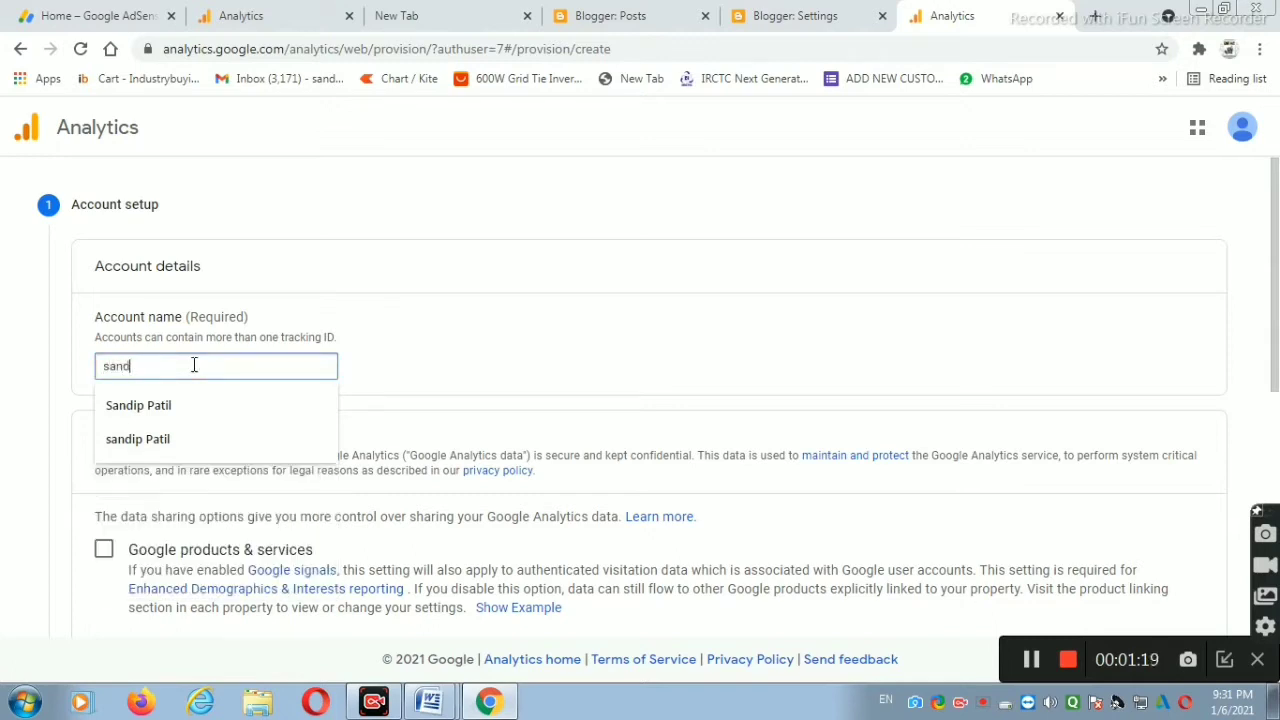
text(ip a)
key(BackSpace)
key(BackSpace)
click(462, 377)
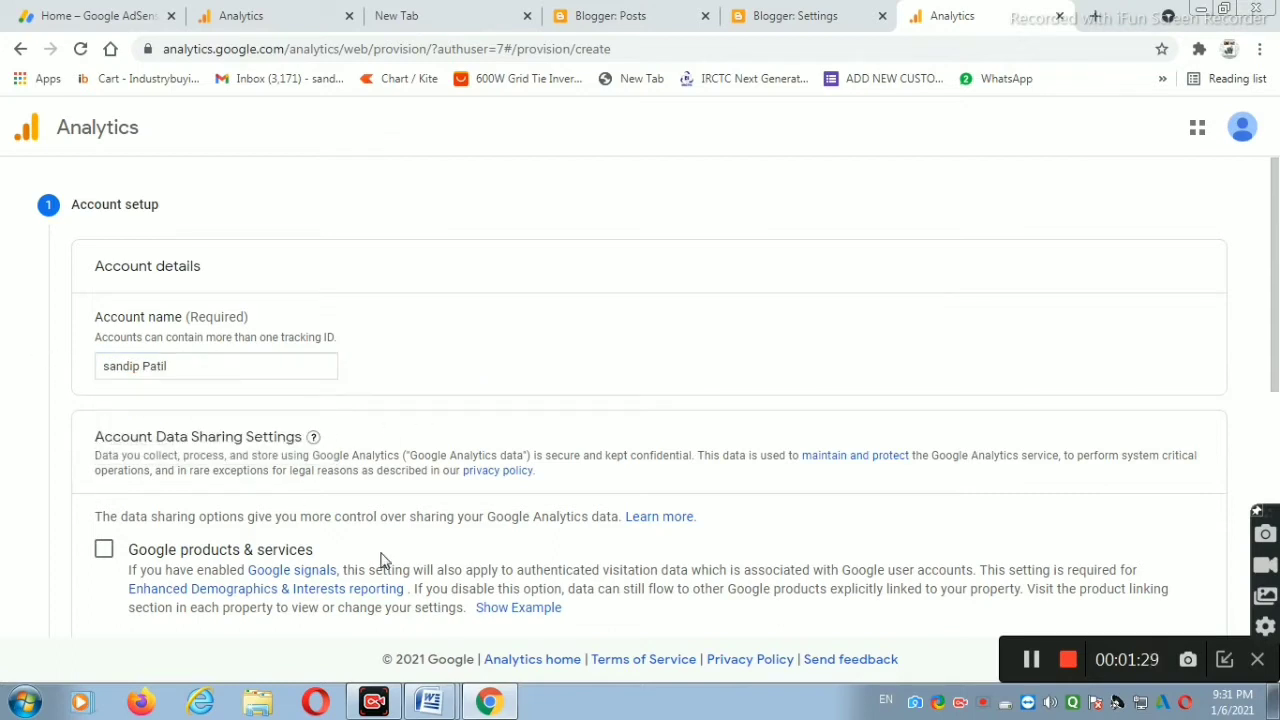
- Enable data sharing with Google products & services and continue to the property setup
scroll(200, 510, down, 3)
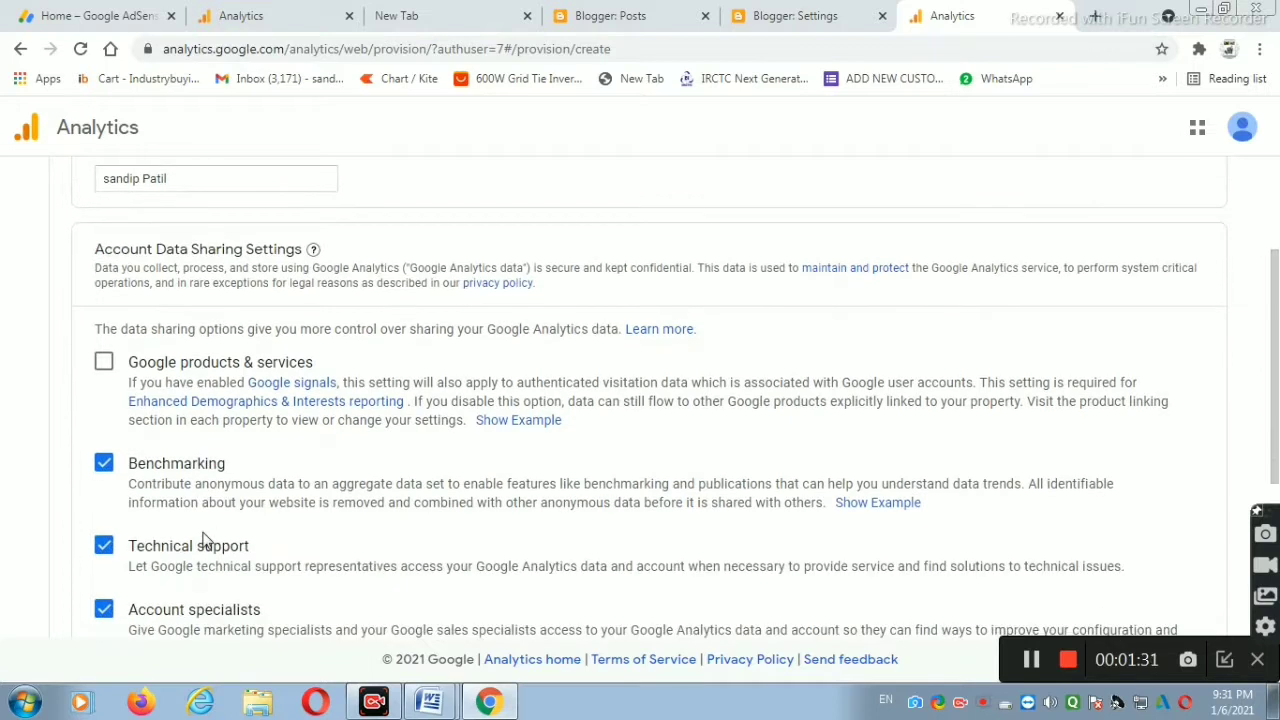
scroll(136, 404, down, 1)
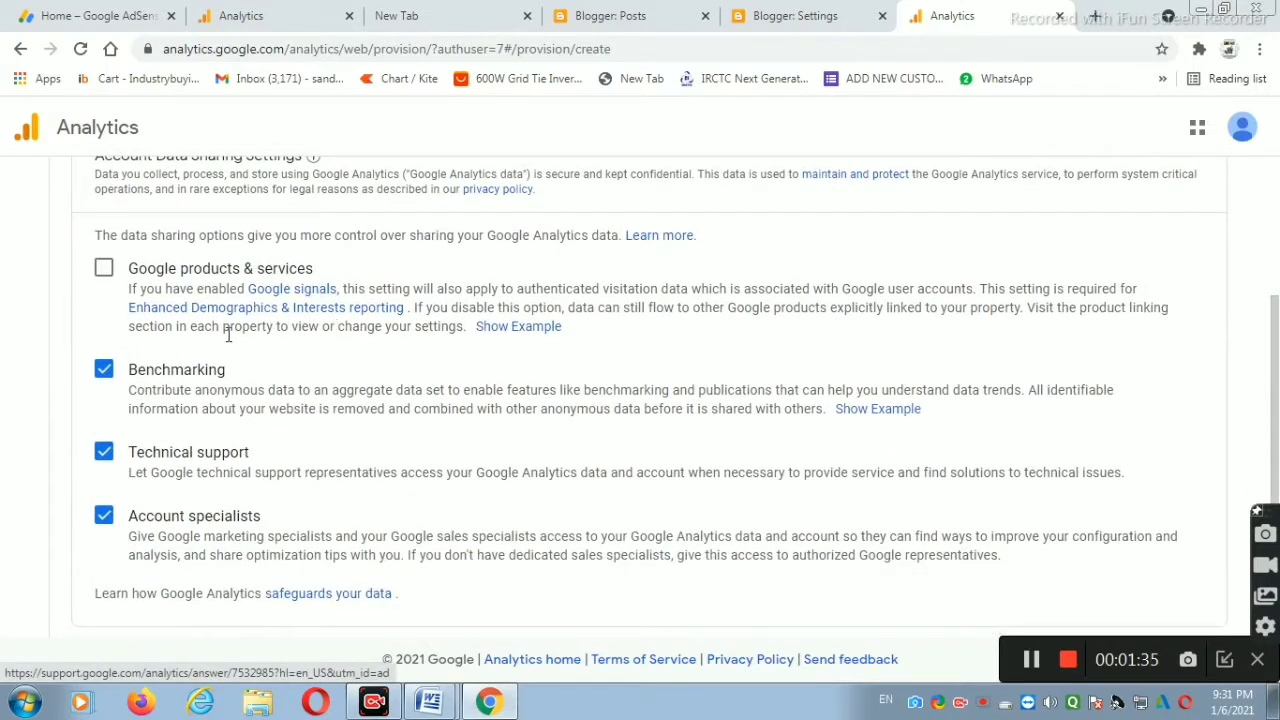
click(104, 267)
scroll(163, 393, down, 2)
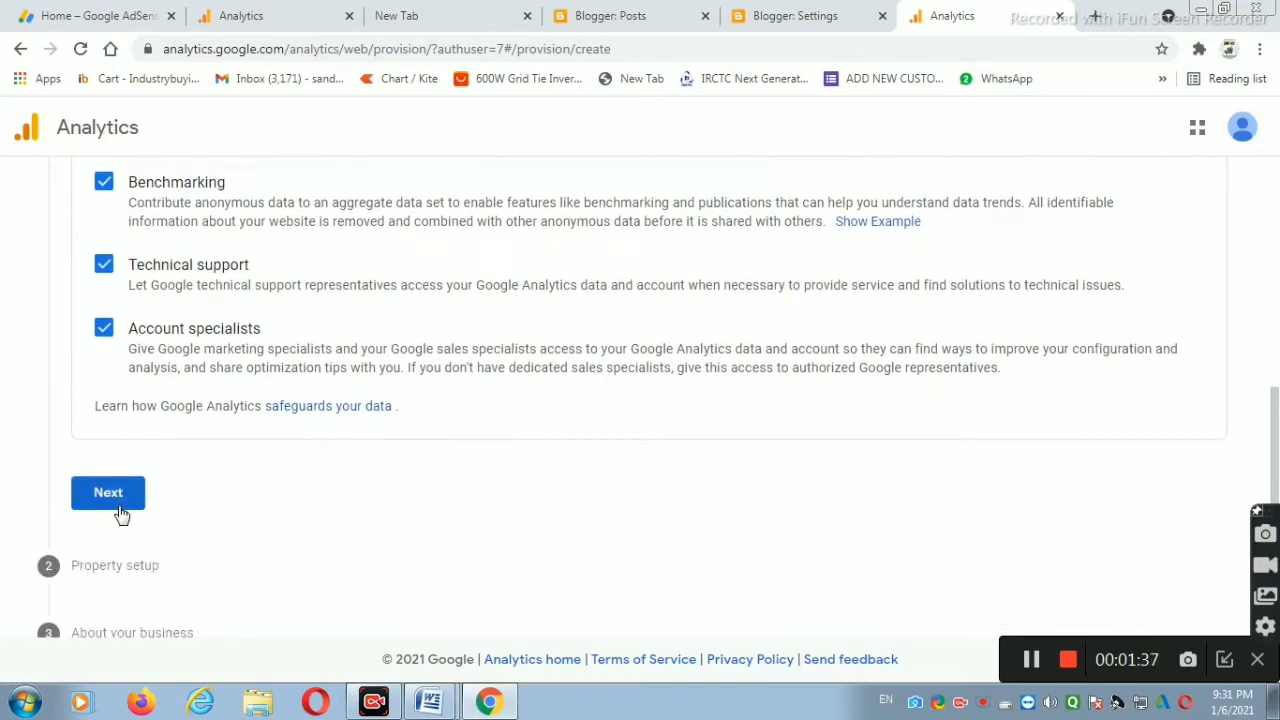
click(108, 494)
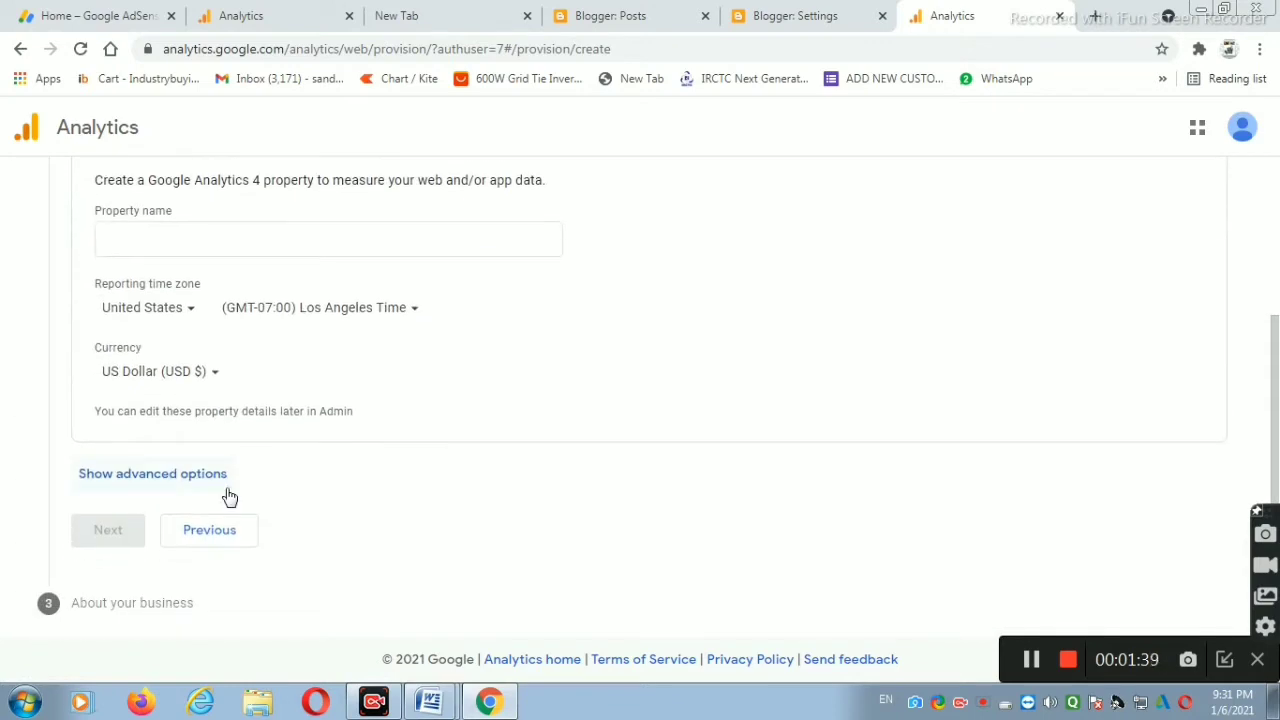
- Name the new Google Analytics 4 property "blog & information"
scroll(203, 323, up, 1)
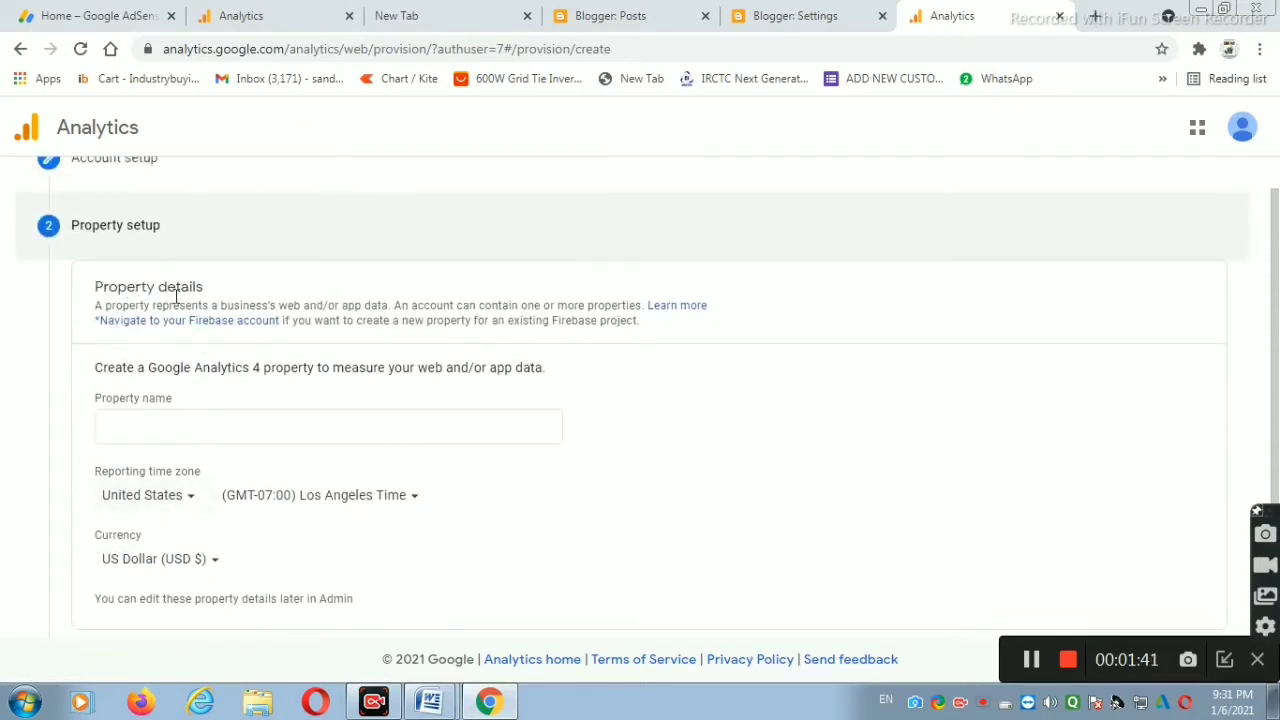
click(156, 430)
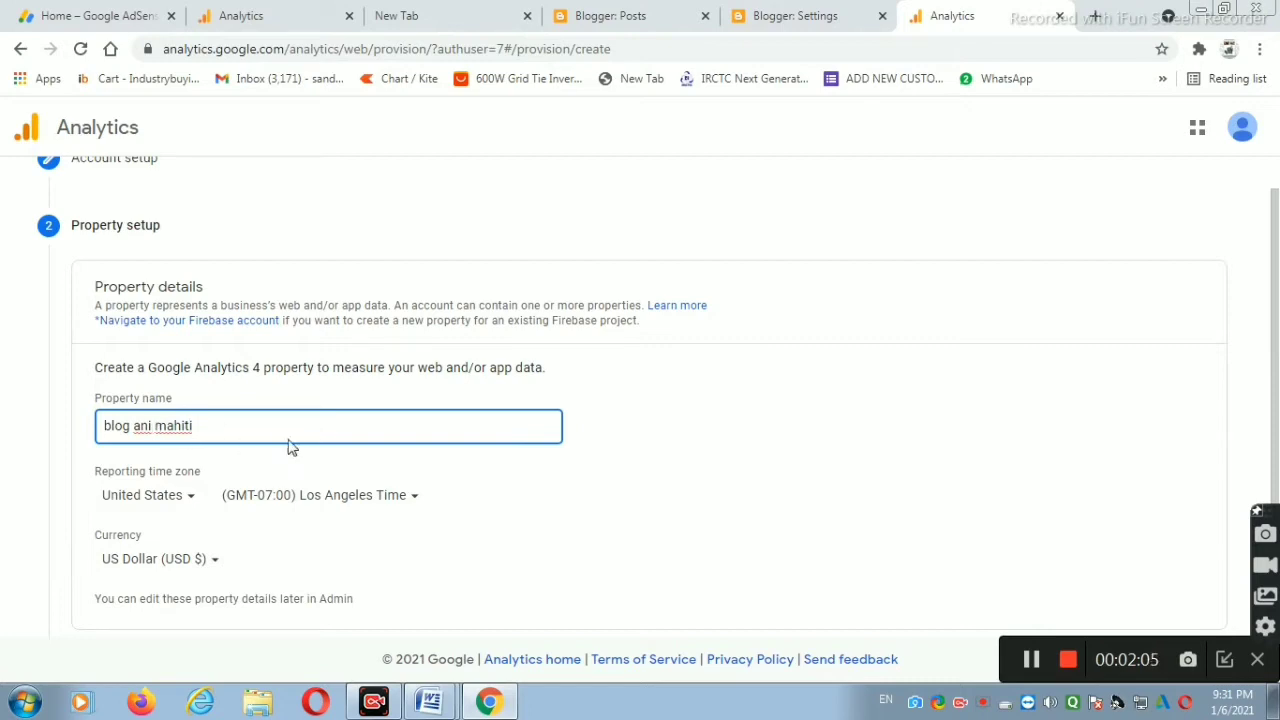
drag(200, 428, 123, 432)
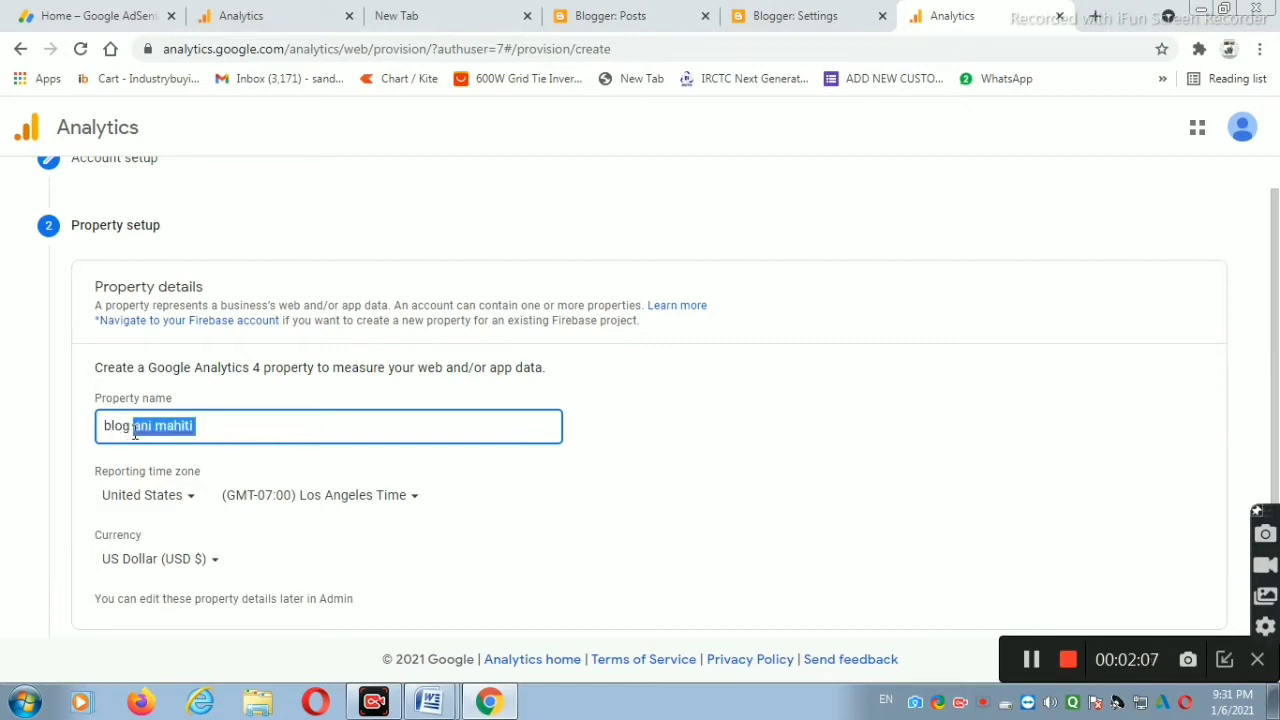
text(& info)
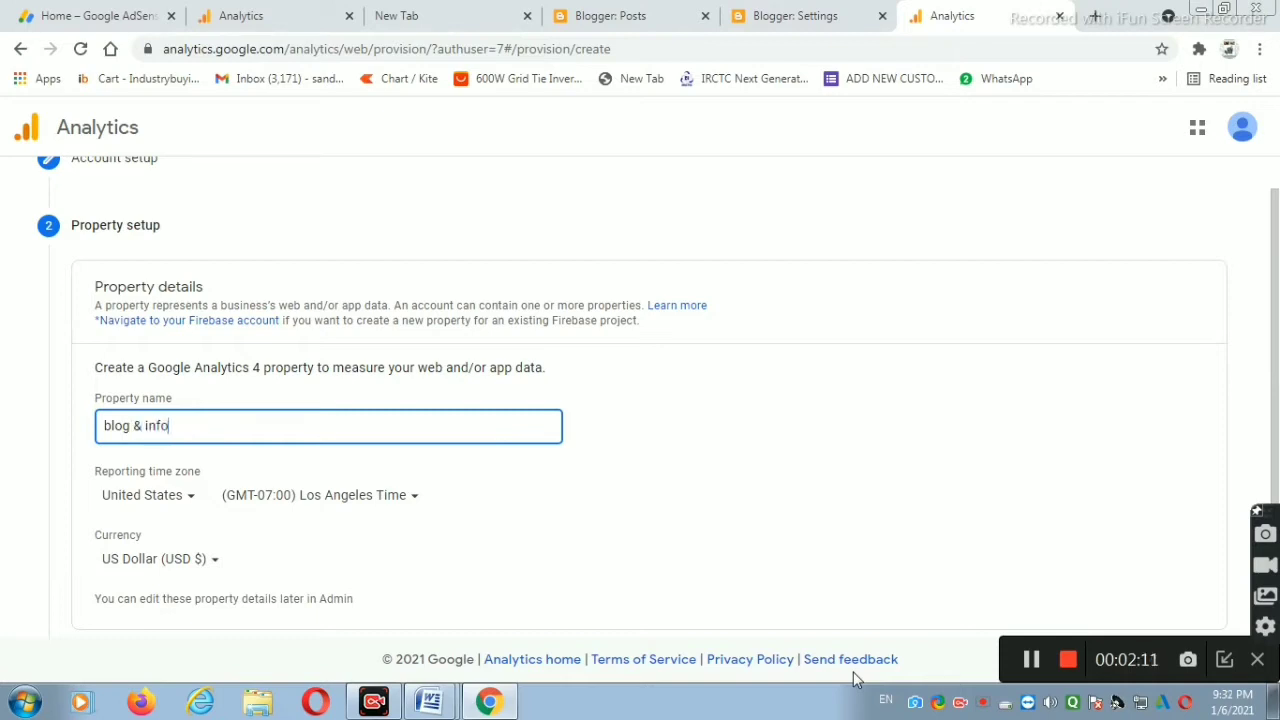
text(rmation)
- Set the property's reporting time zone country to India
click(183, 497)
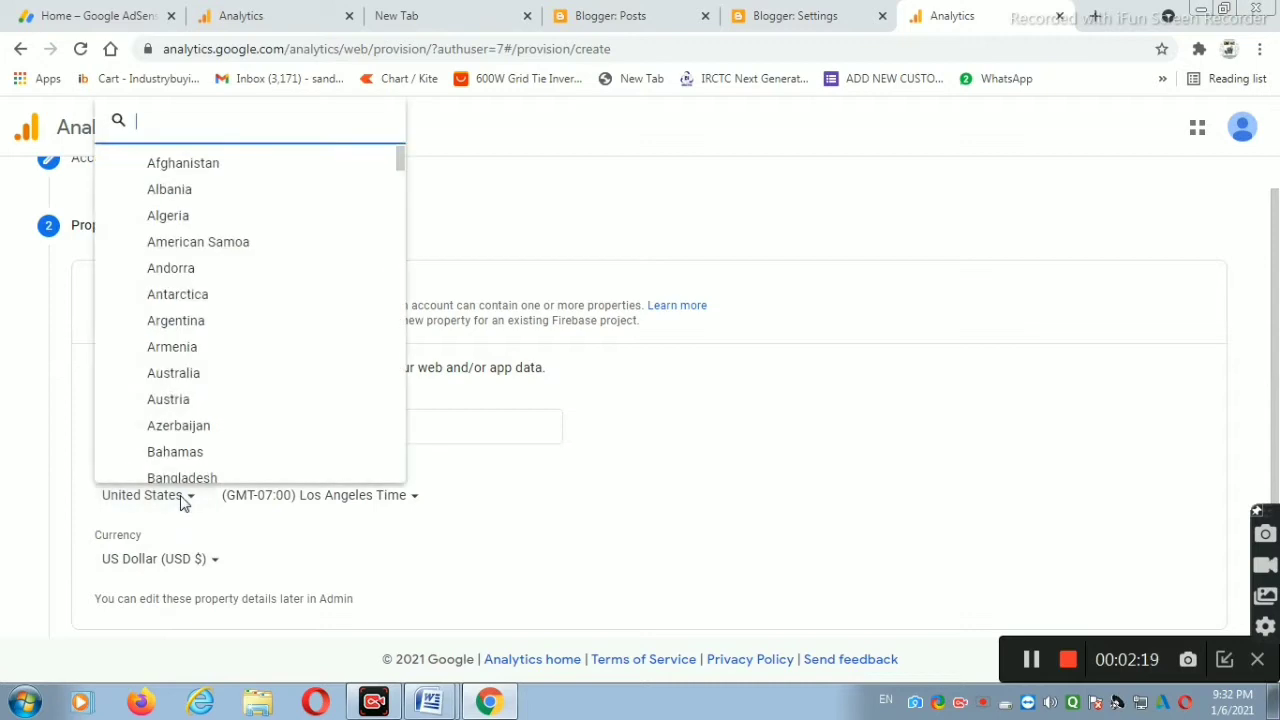
scroll(193, 322, down, 2)
scroll(198, 335, down, 4)
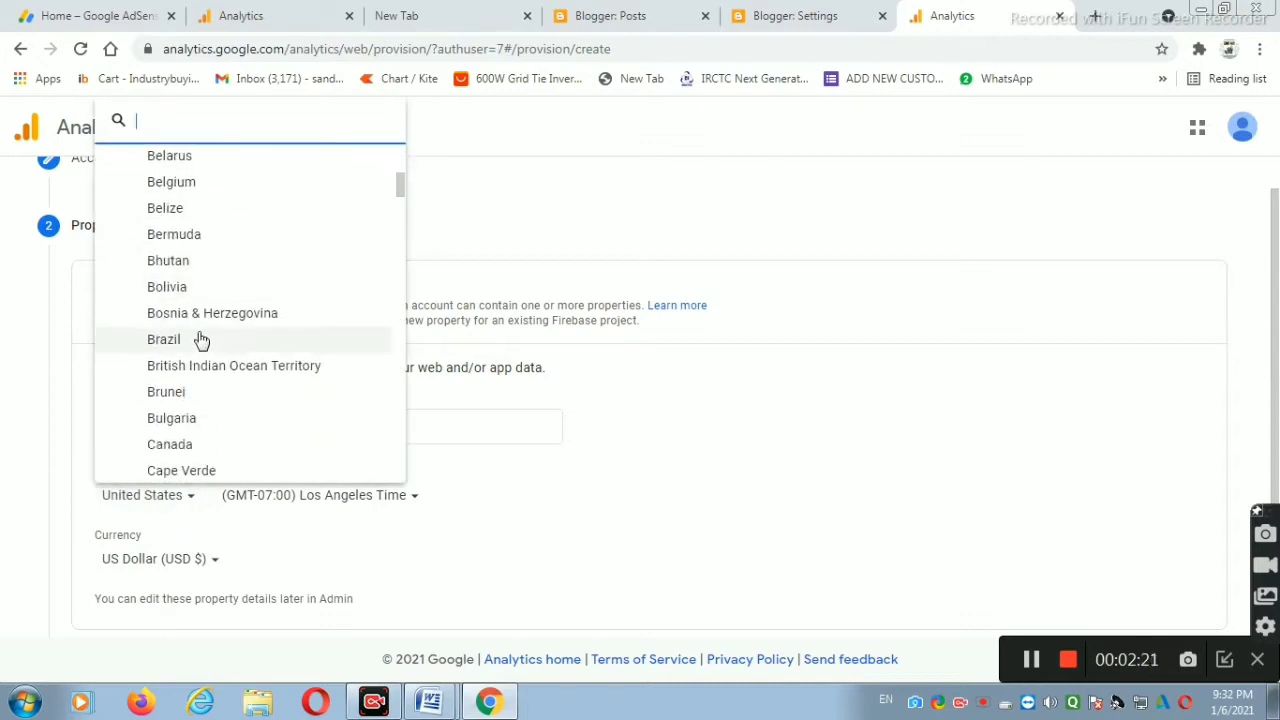
scroll(205, 357, down, 5)
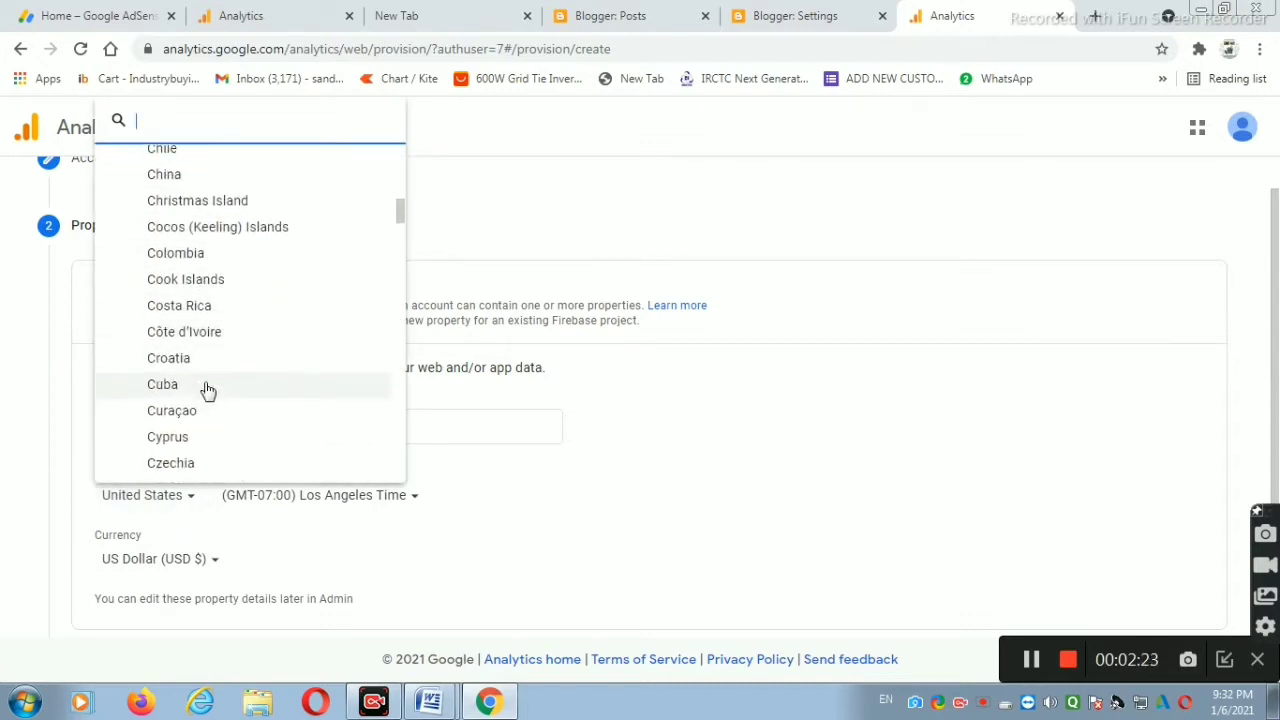
scroll(210, 414, down, 8)
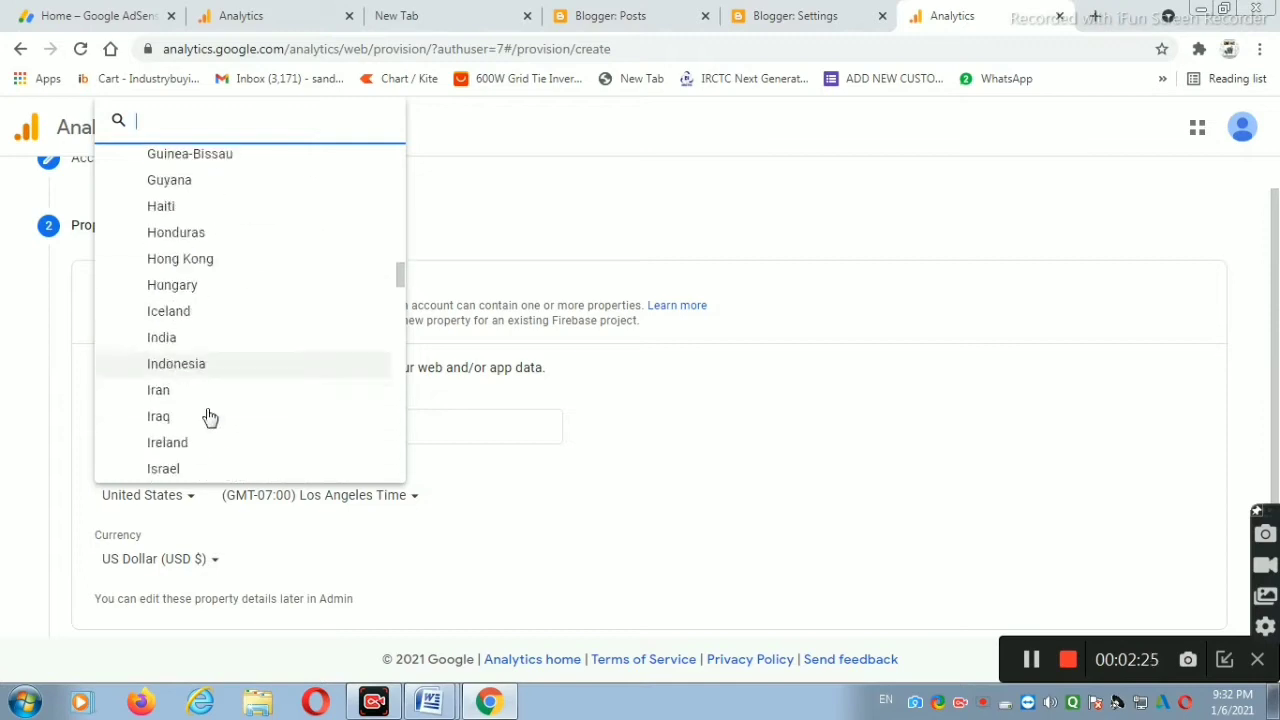
scroll(214, 412, up, 3)
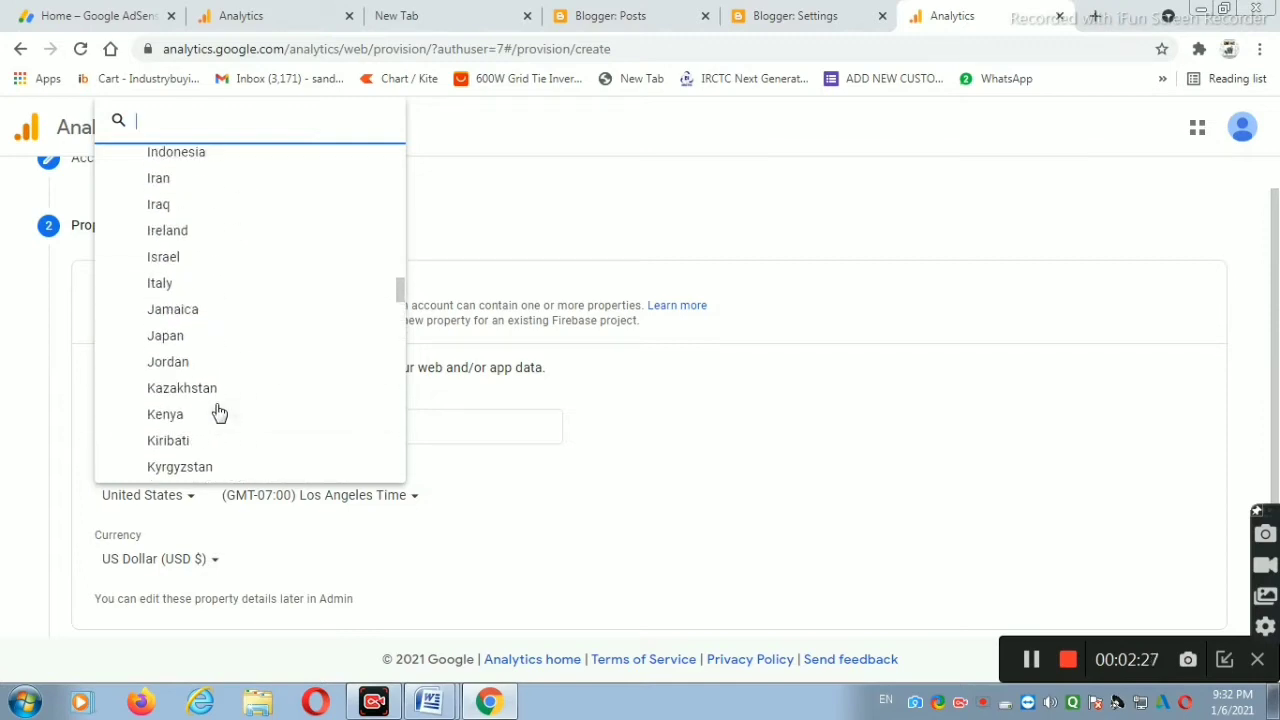
scroll(177, 277, up, 2)
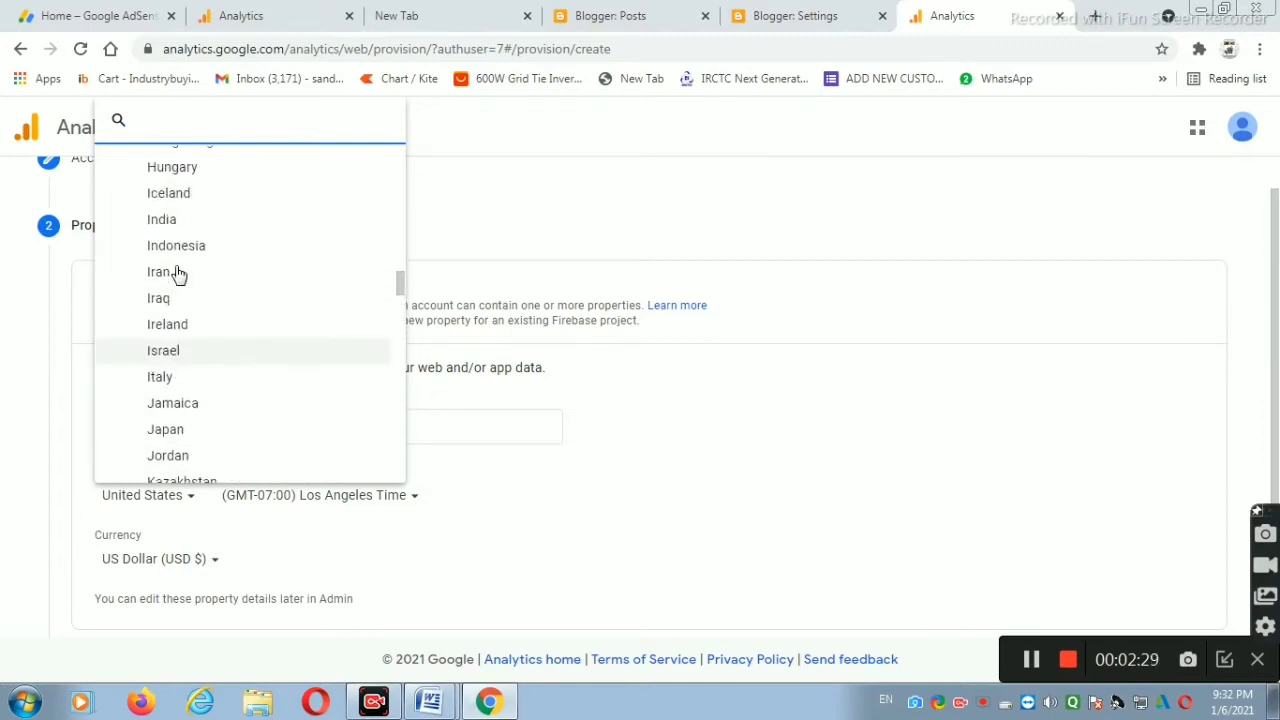
click(274, 228)
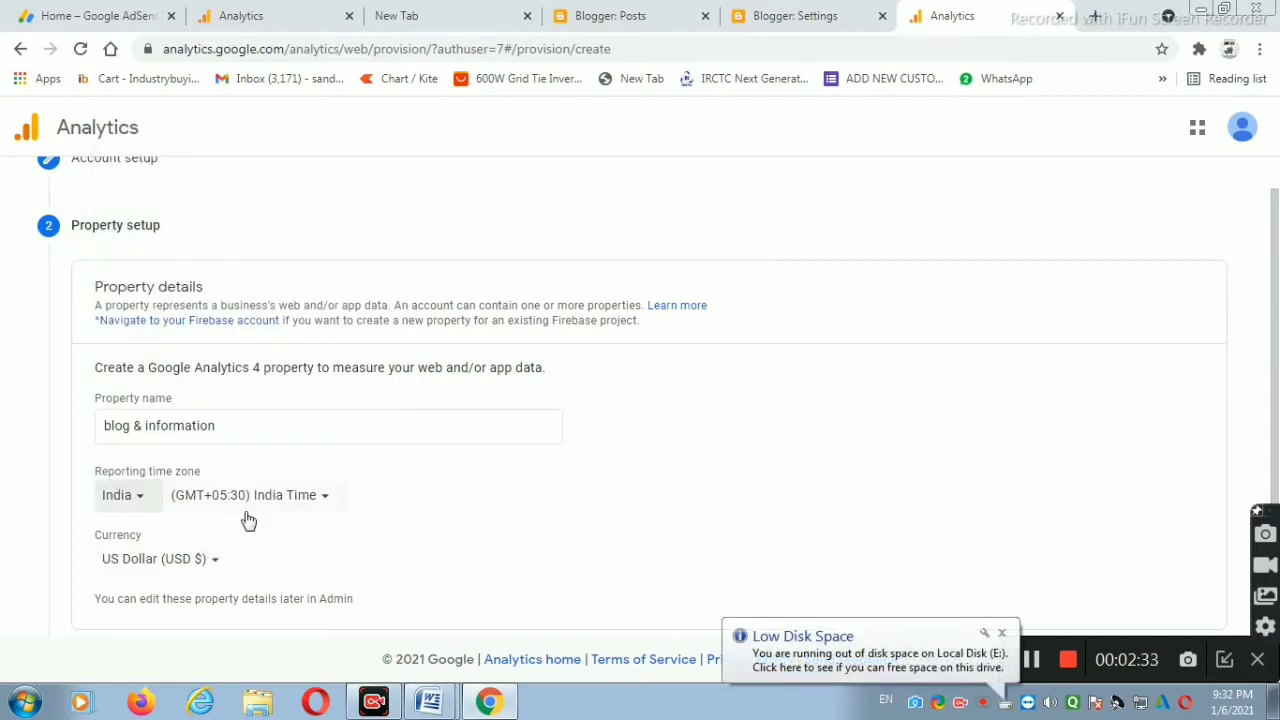
- Set the new property's currency to Indian Rupee (INR ₹)
scroll(294, 526, down, 2)
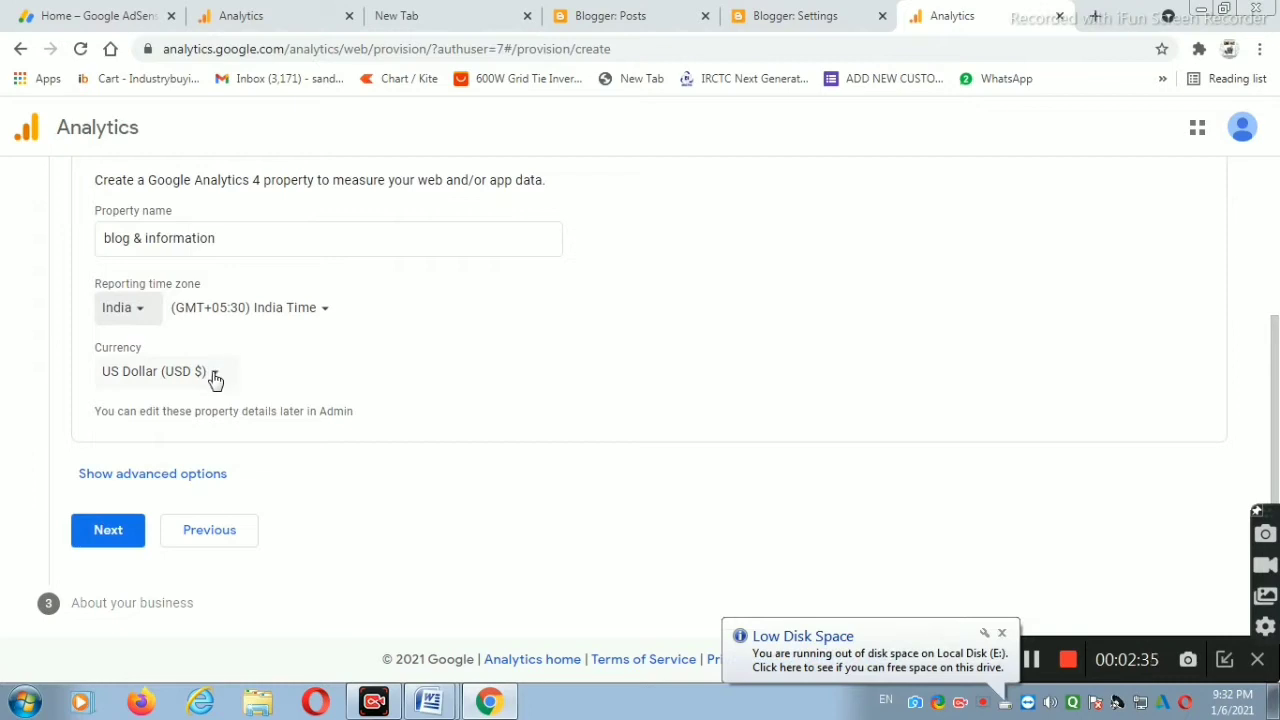
click(214, 375)
scroll(240, 455, down, 5)
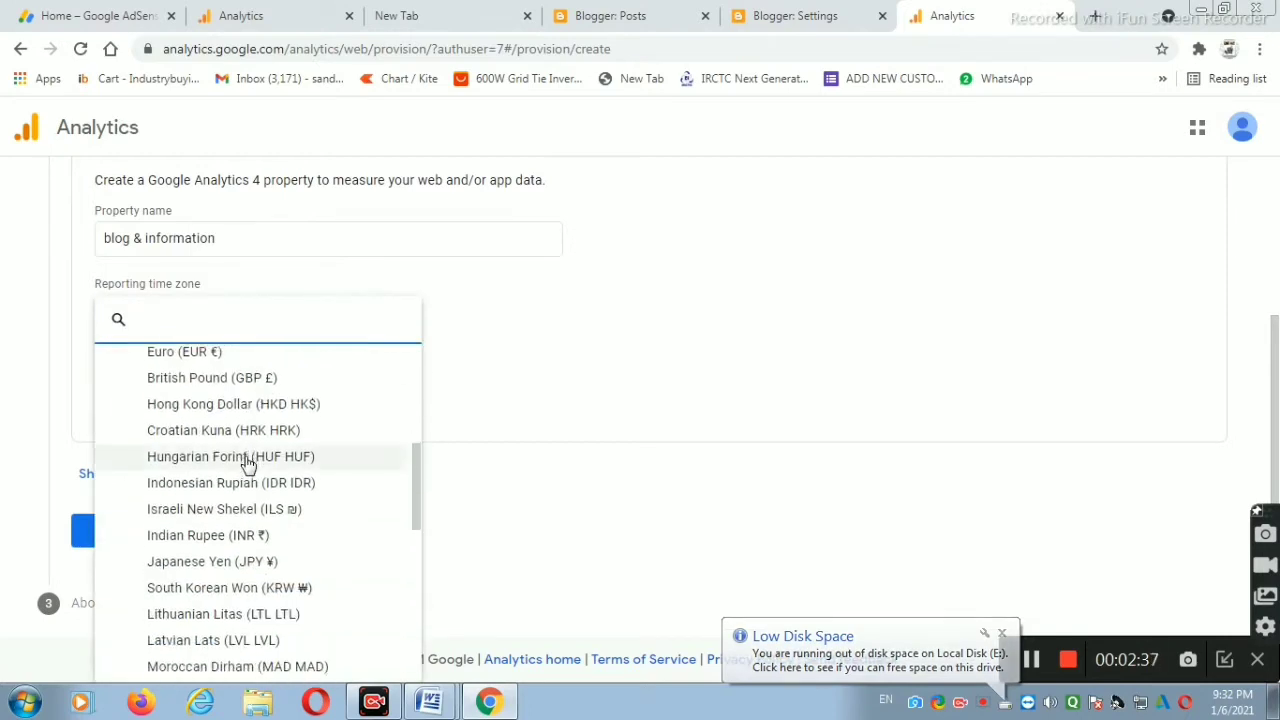
scroll(247, 485, down, 4)
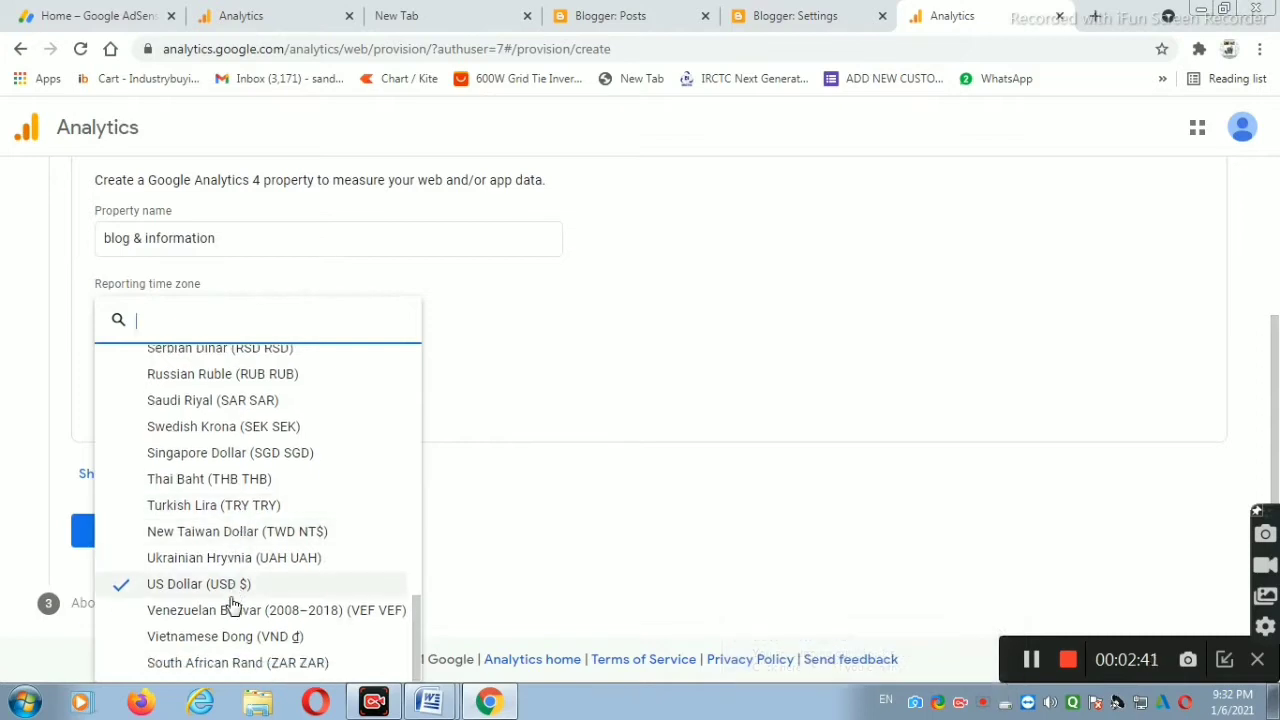
scroll(232, 625, up, 3)
scroll(236, 636, up, 3)
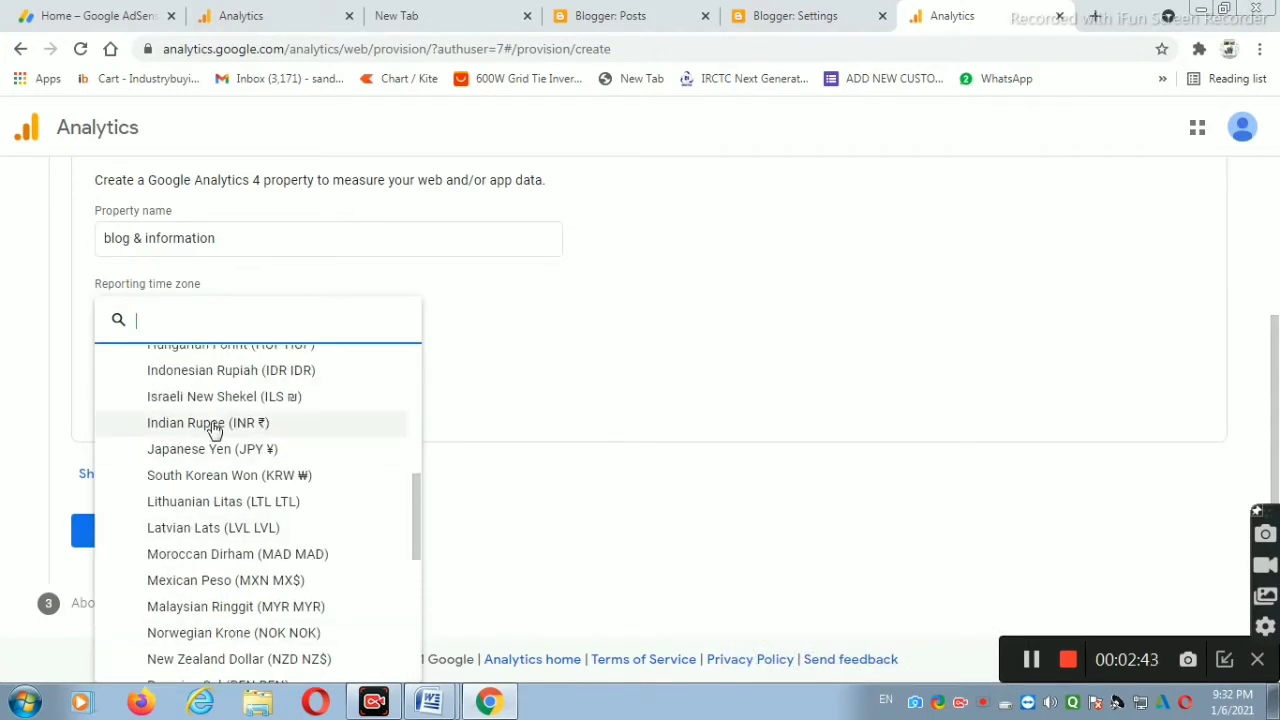
scroll(210, 448, up, 2)
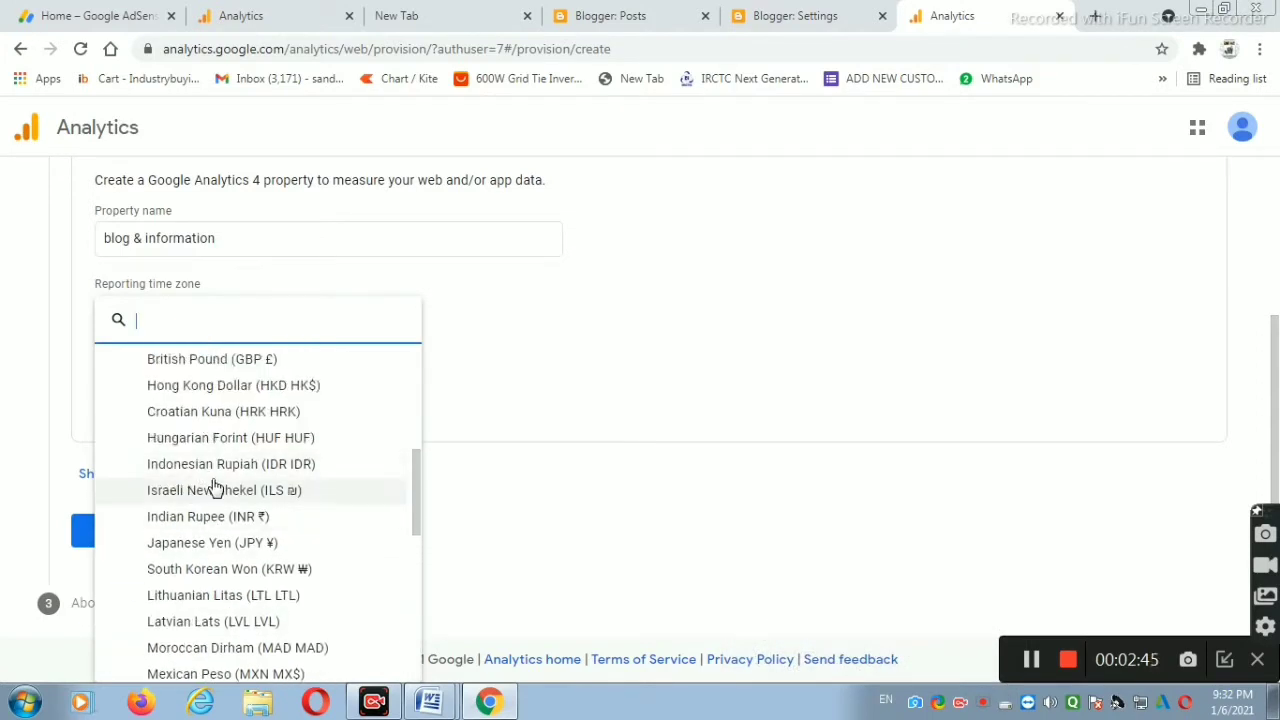
click(358, 520)
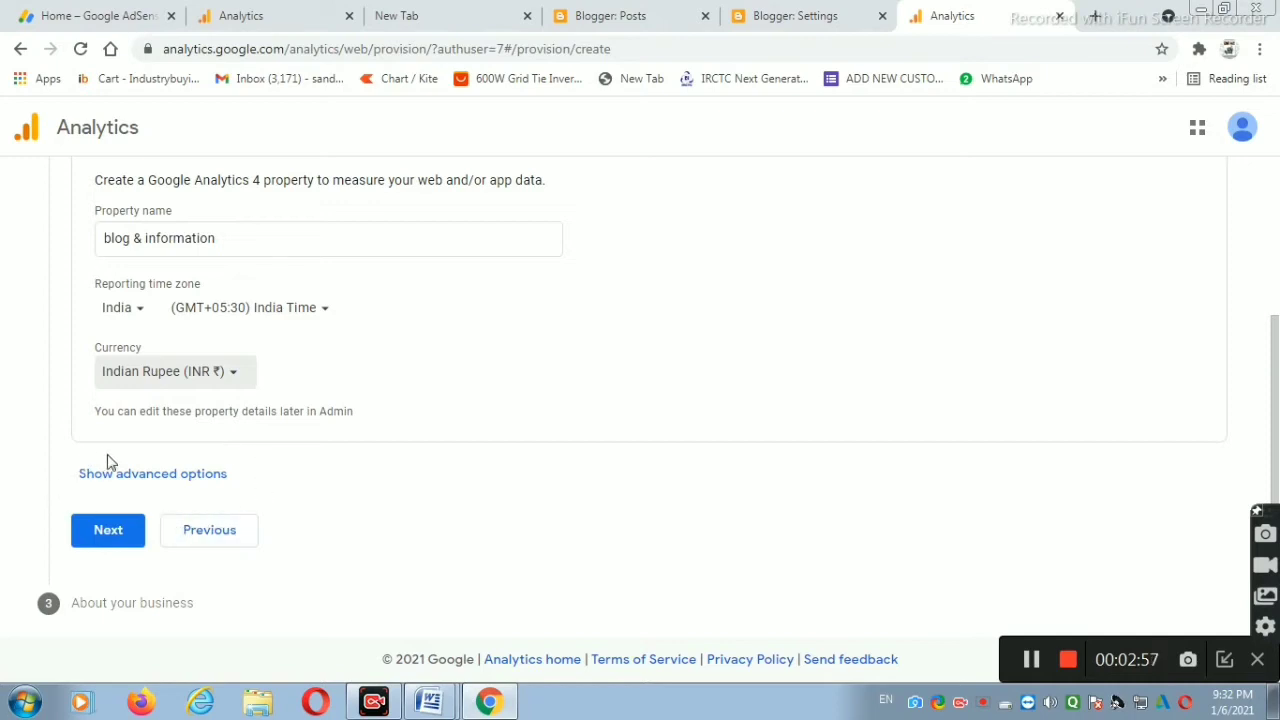
- Show the advanced options and enable creation of a Universal Analytics property
click(167, 482)
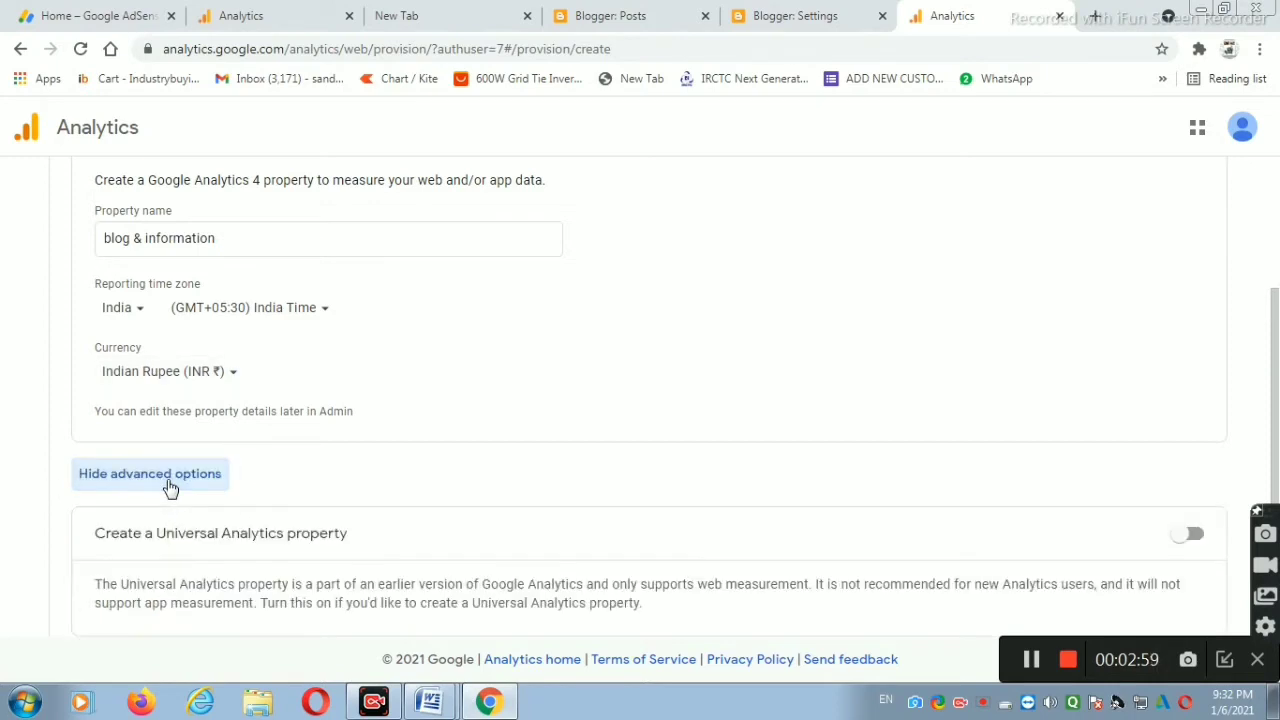
scroll(286, 491, down, 2)
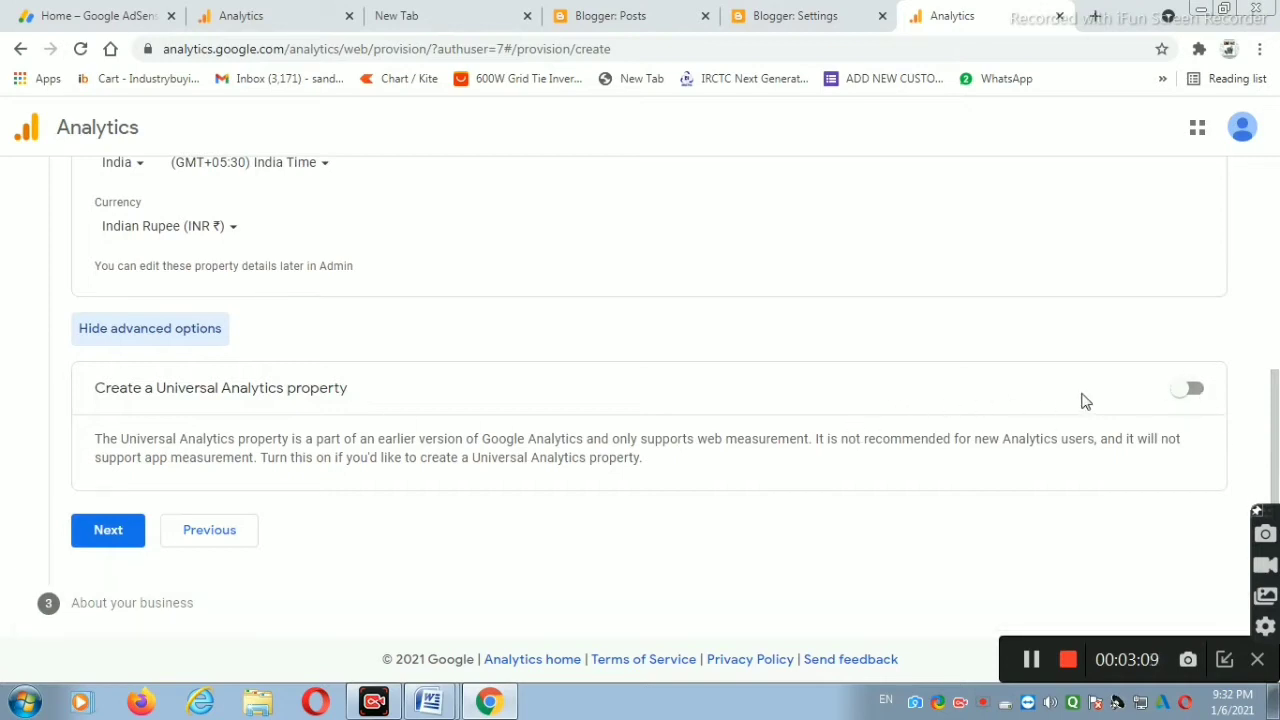
click(1195, 392)
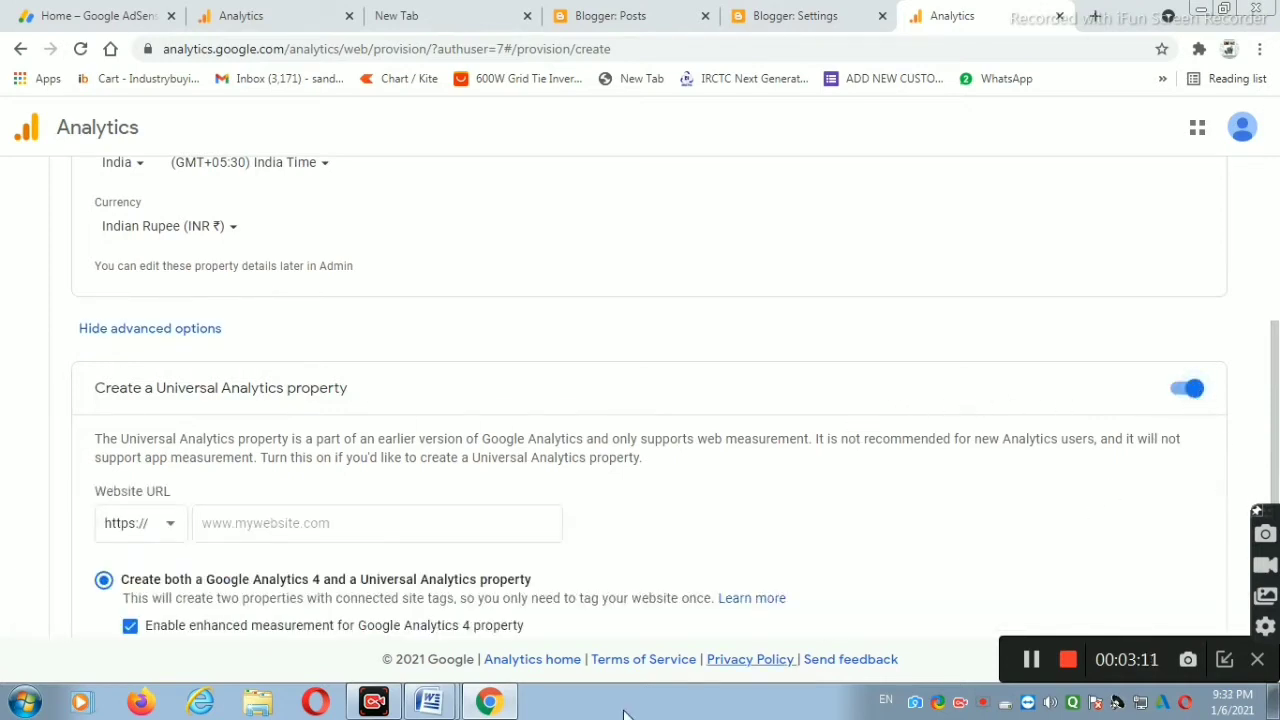
click(1225, 659)
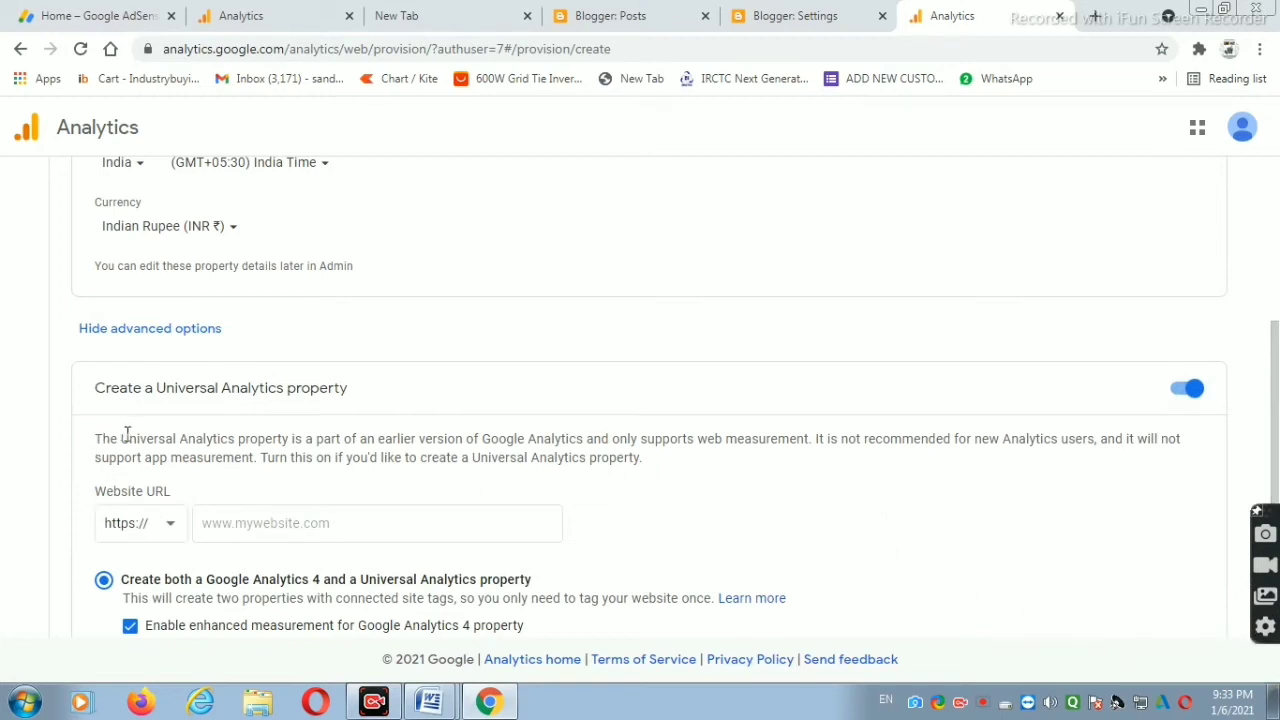
scroll(127, 432, down, 1)
click(231, 430)
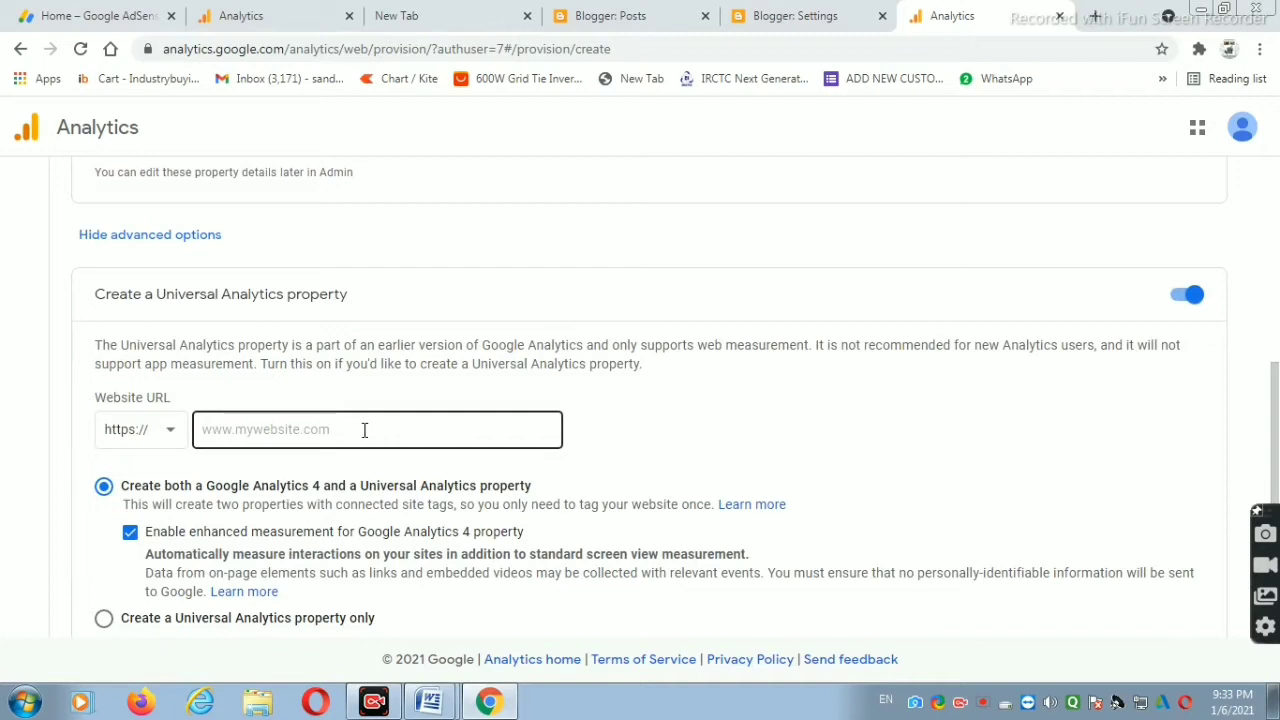
click(808, 22)
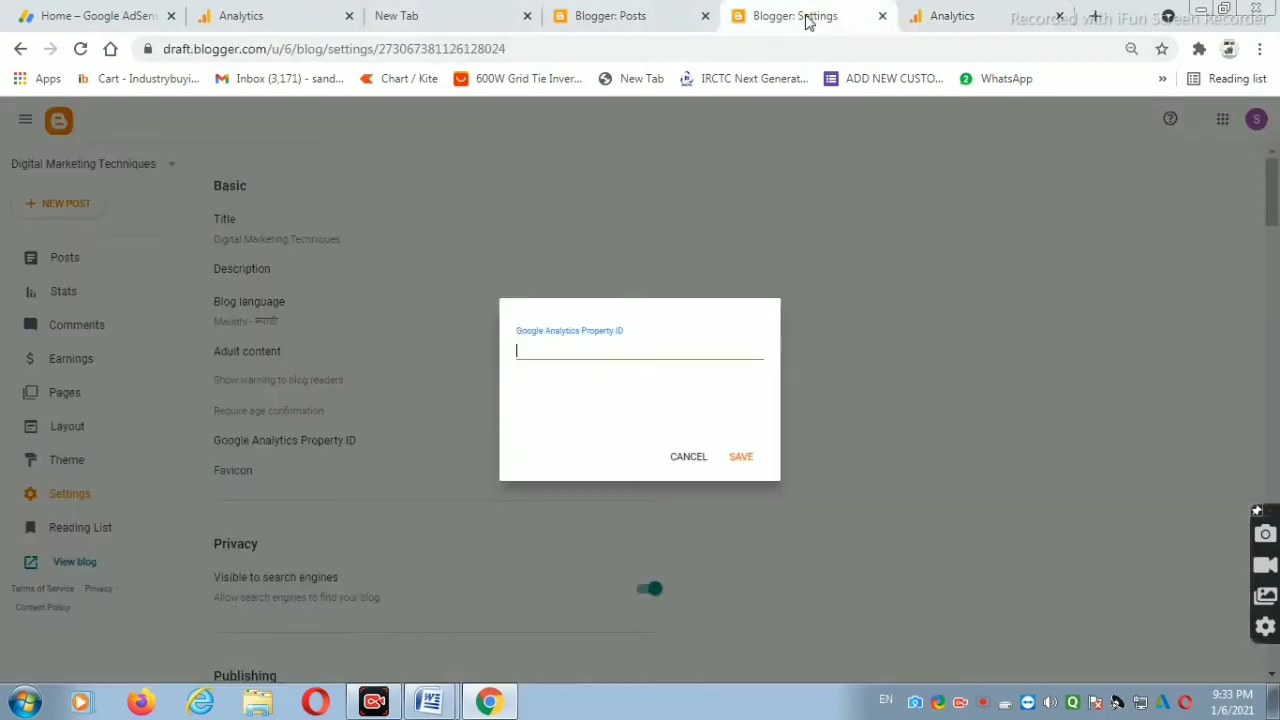
click(608, 15)
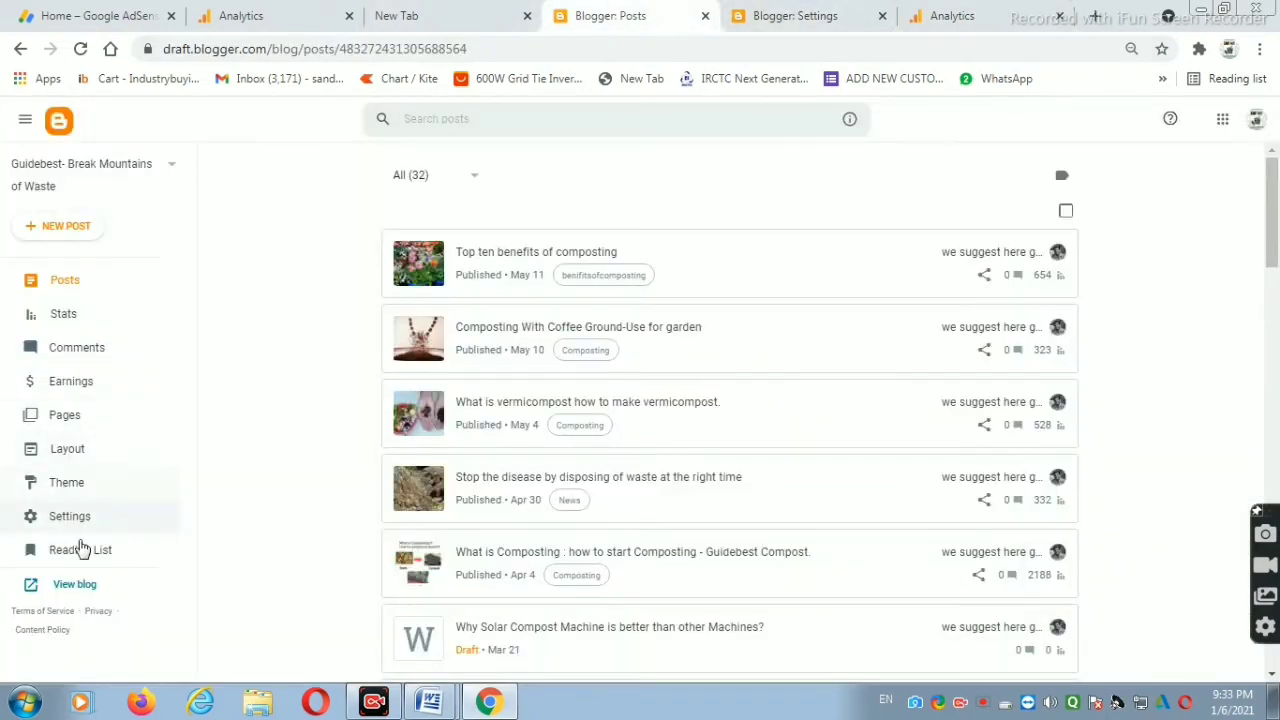
click(950, 16)
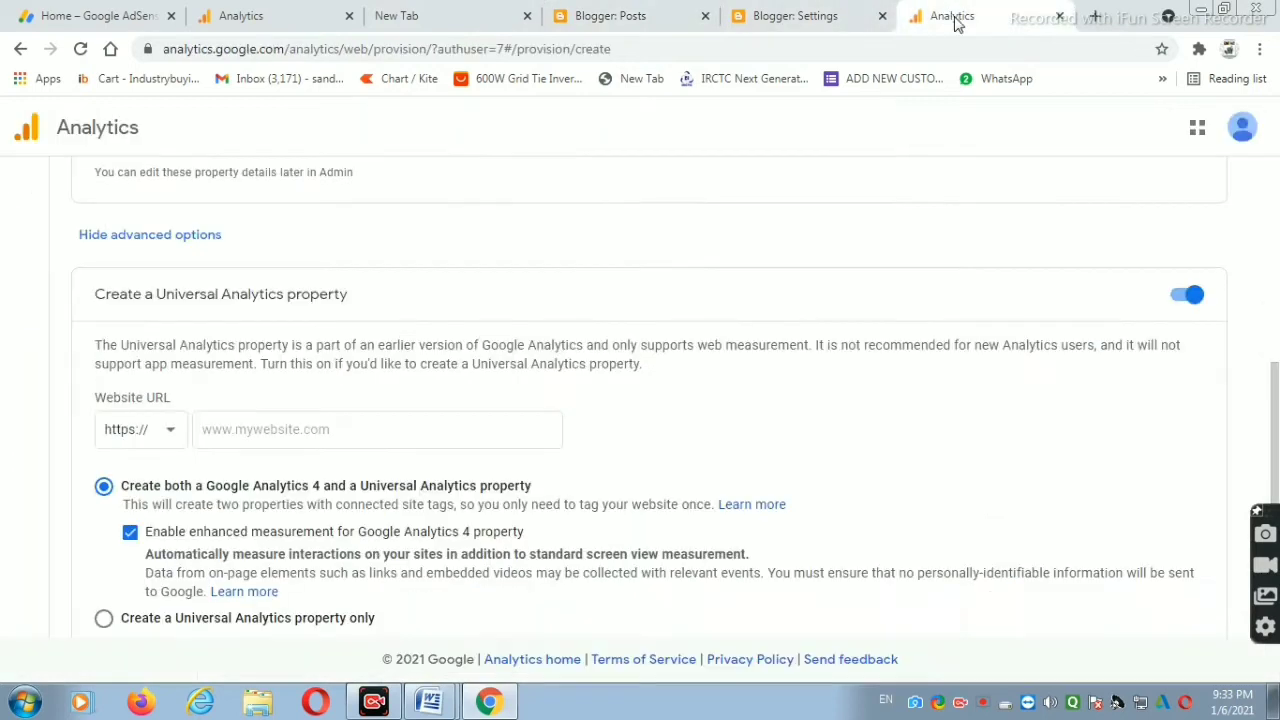
click(1096, 17)
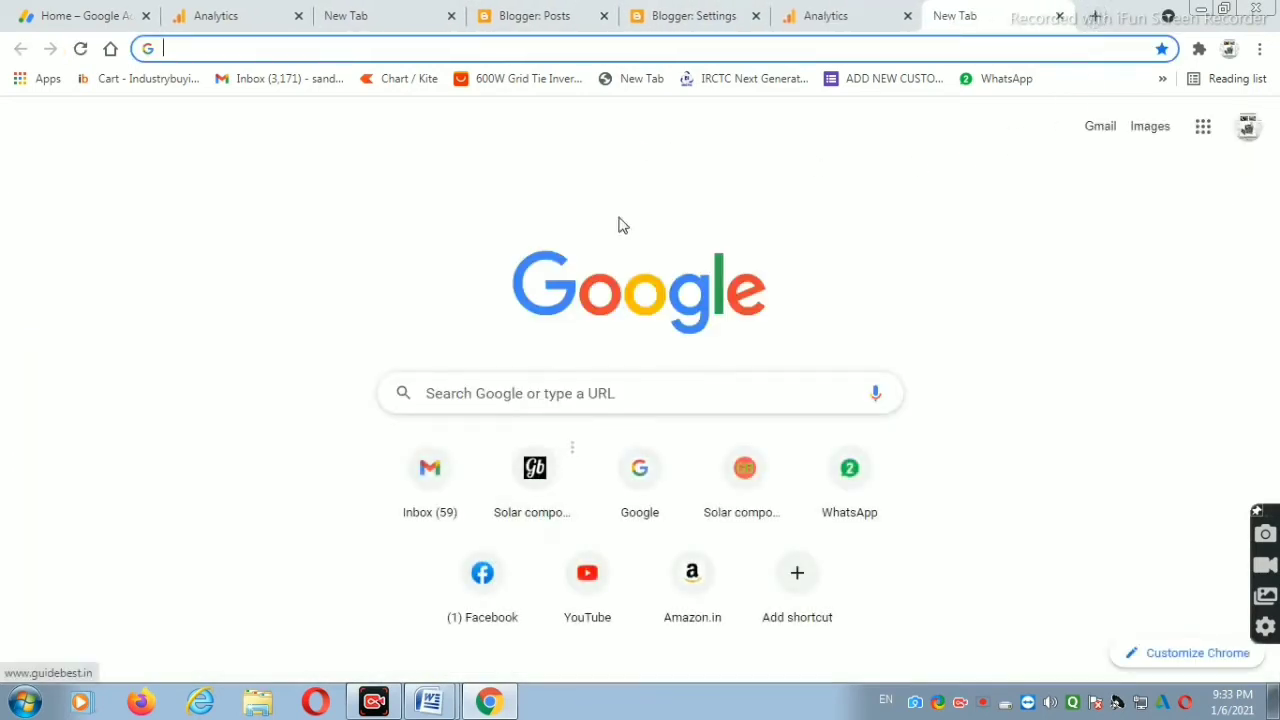
- Switch to the Blogger settings, cancel the Google Analytics Property ID entry, and copy the published blog's web address
click(683, 12)
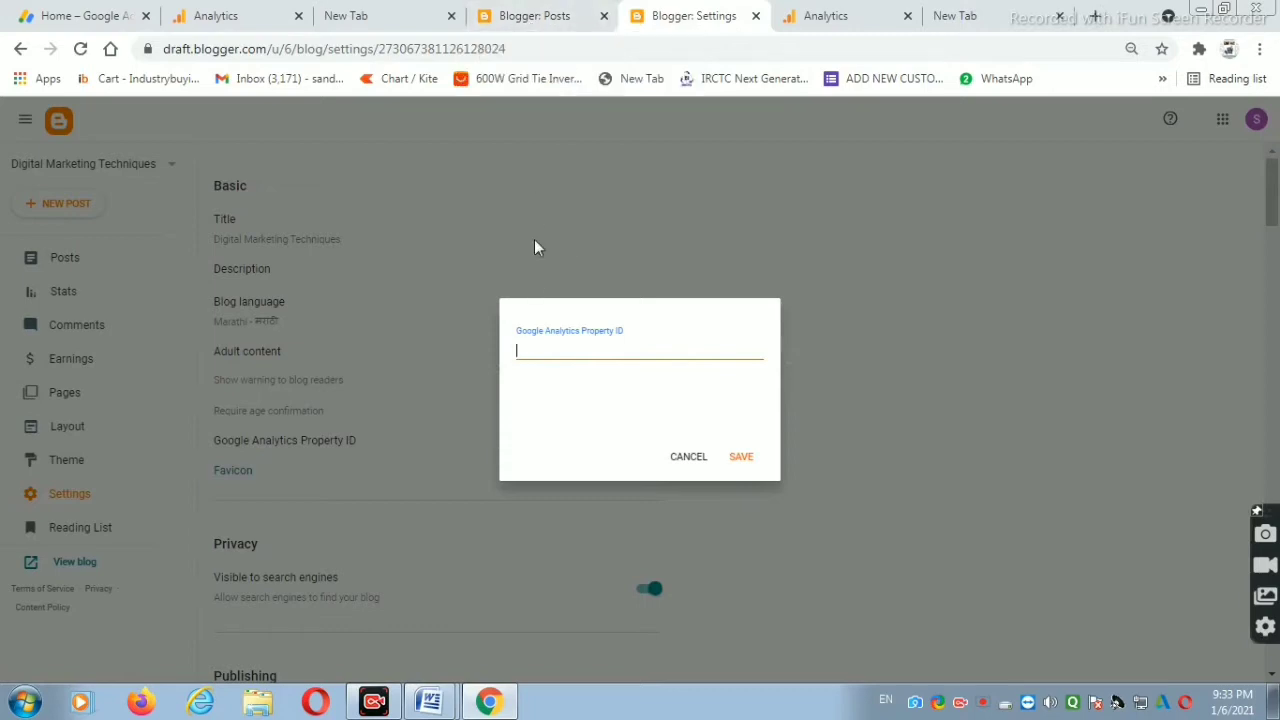
click(688, 456)
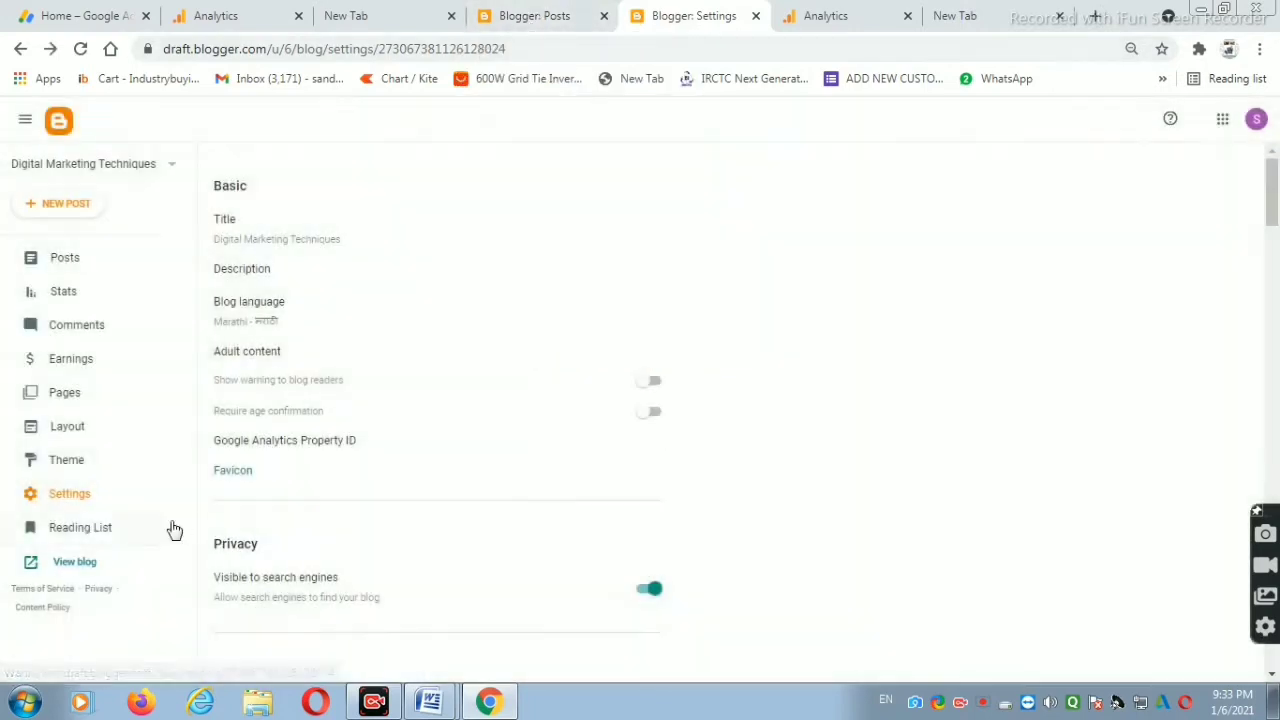
click(78, 565)
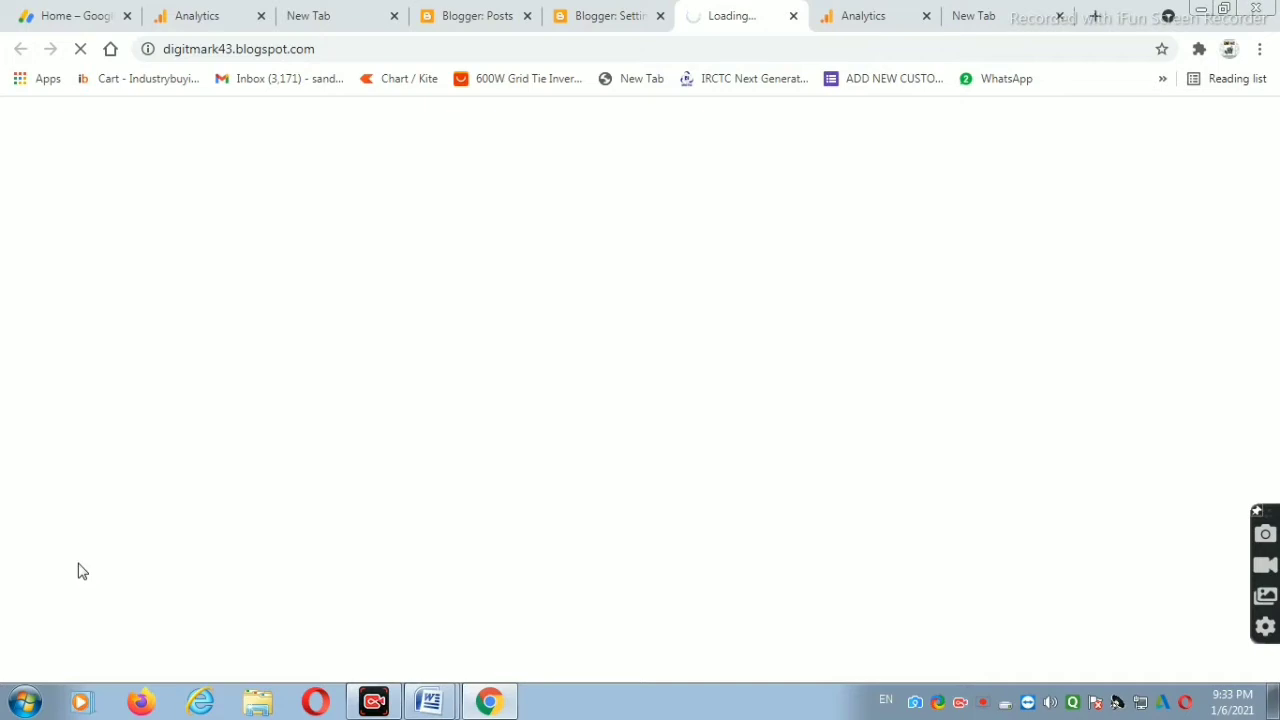
drag(165, 47, 311, 47)
right_click(286, 50)
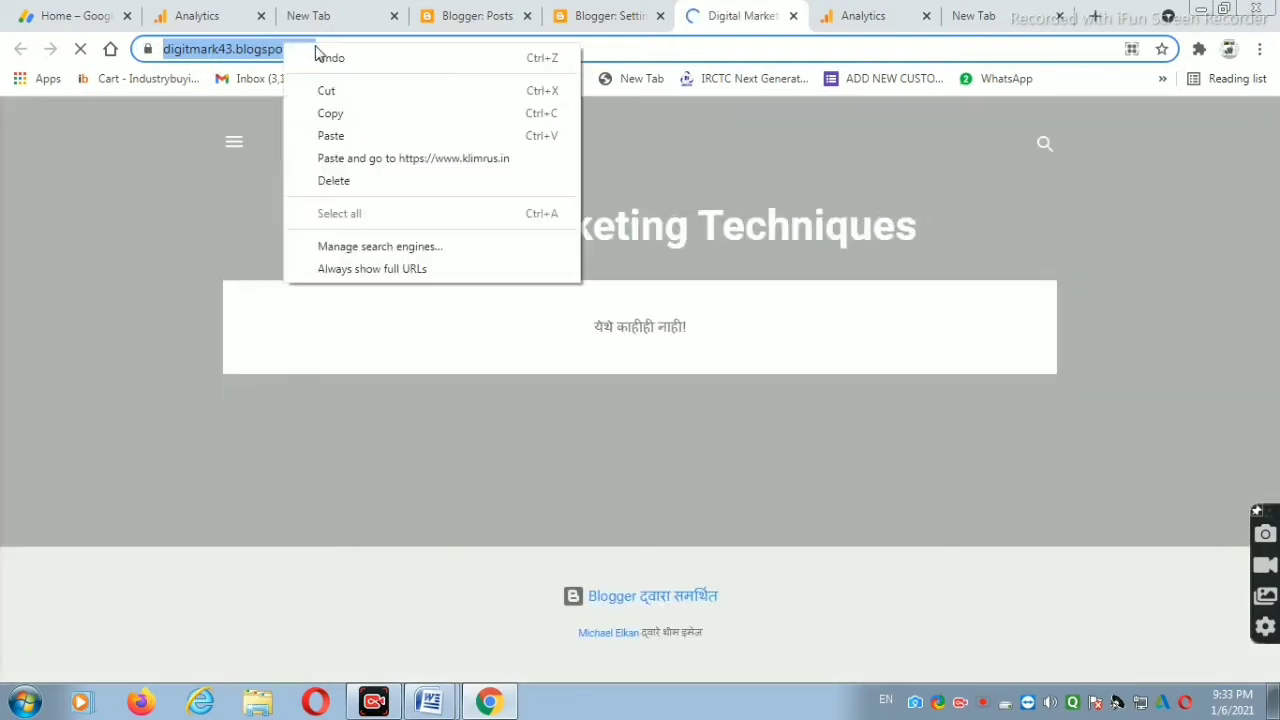
click(336, 116)
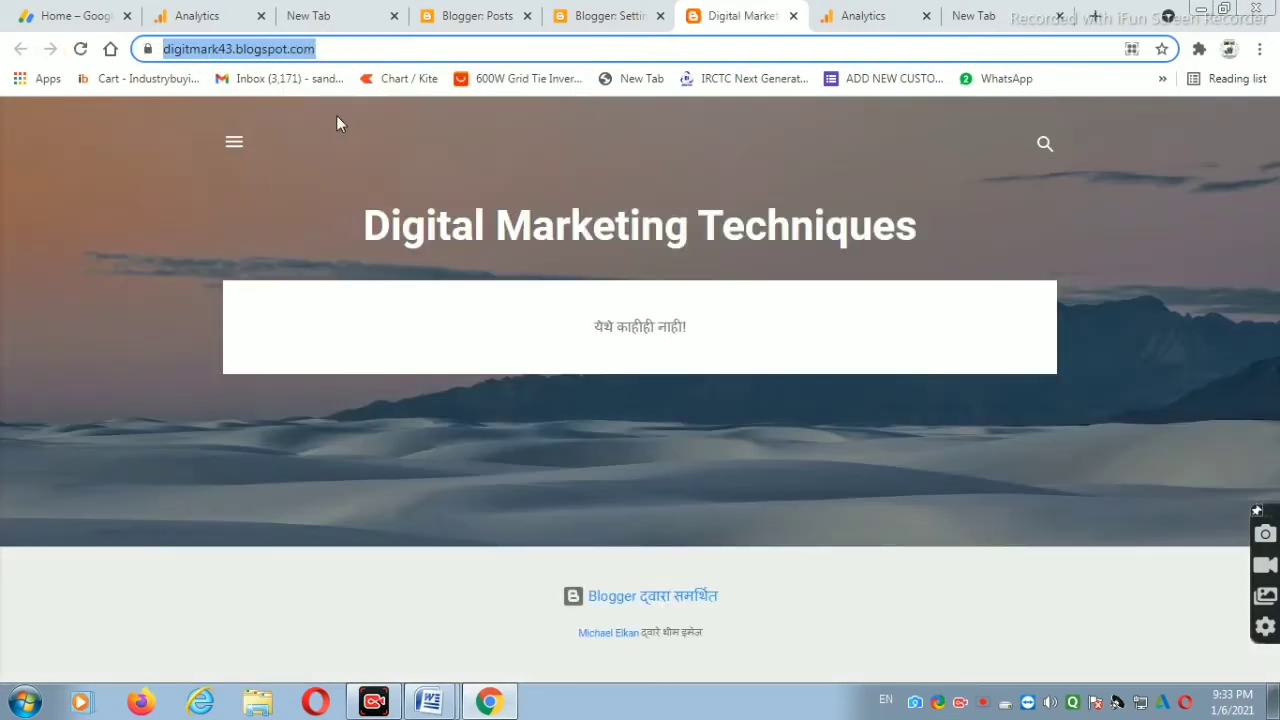
click(604, 12)
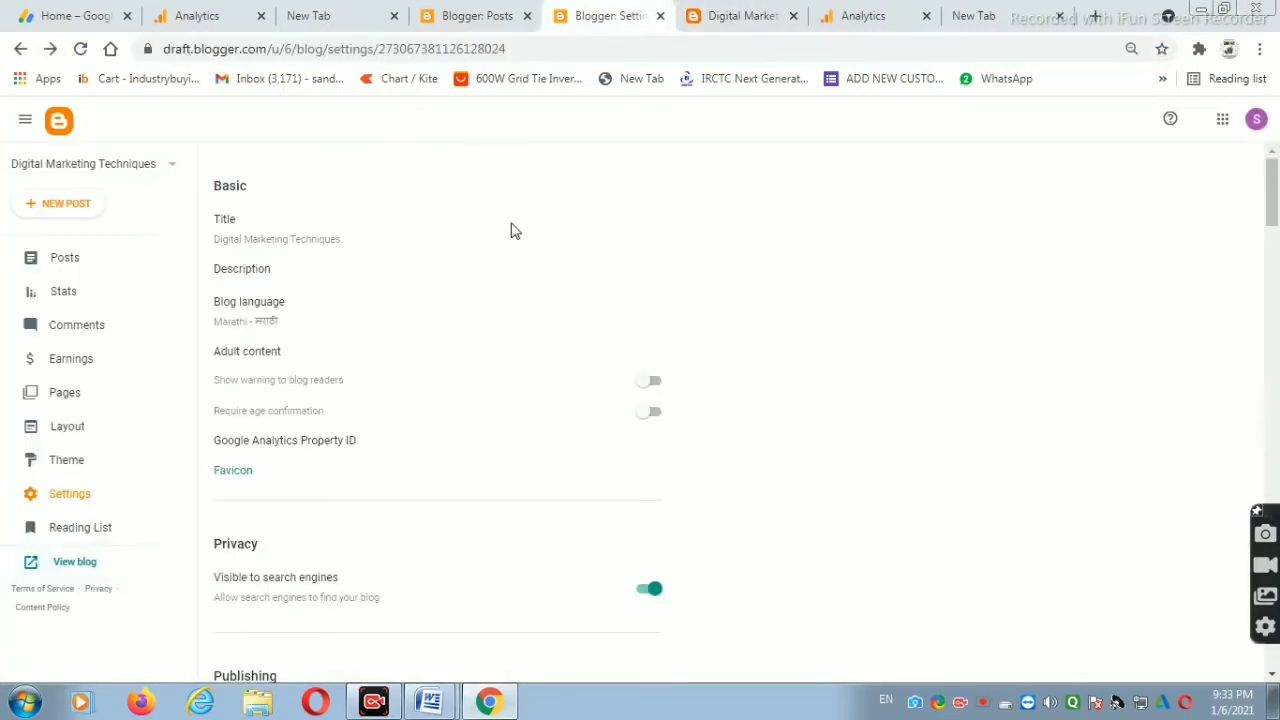
click(876, 19)
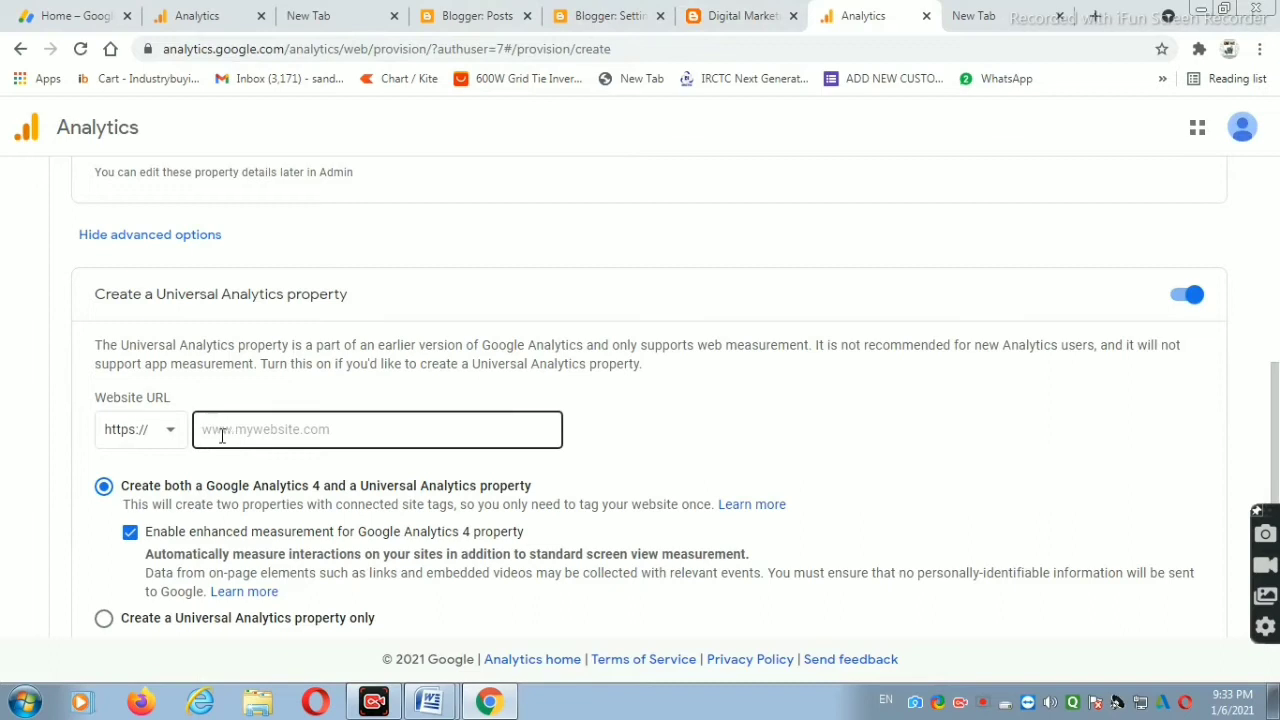
click(264, 430)
right_click(265, 430)
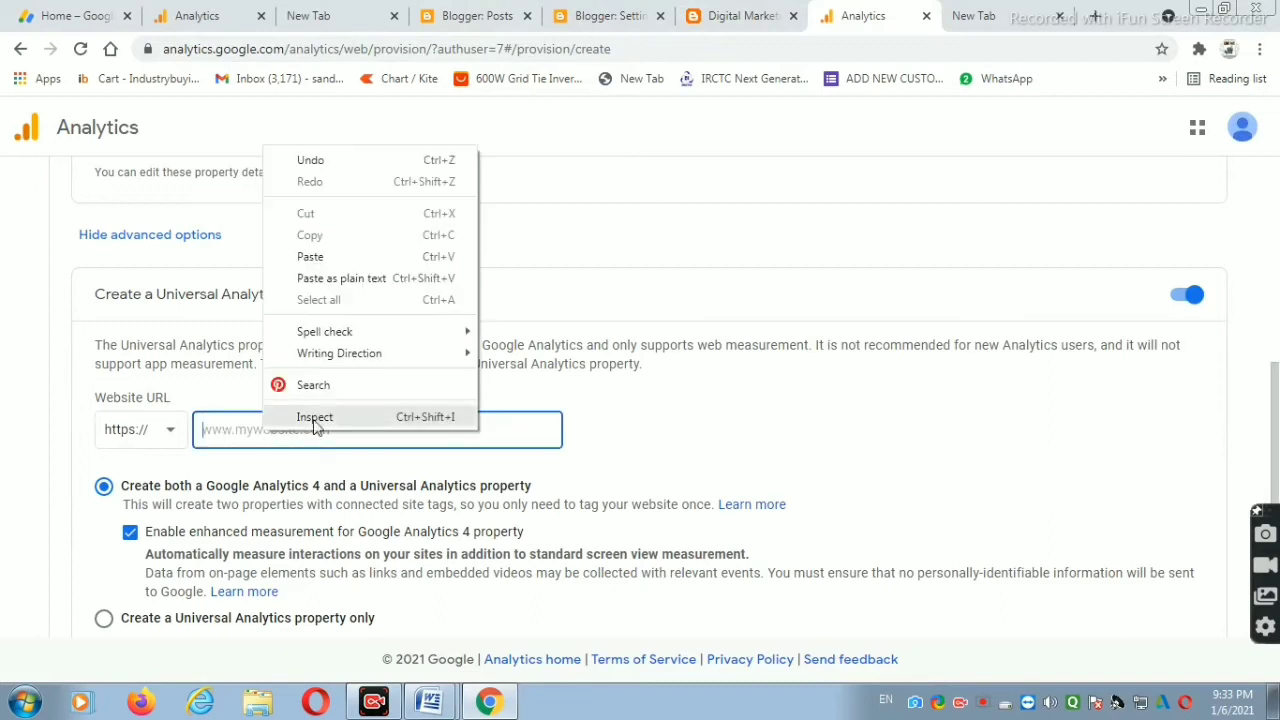
click(334, 262)
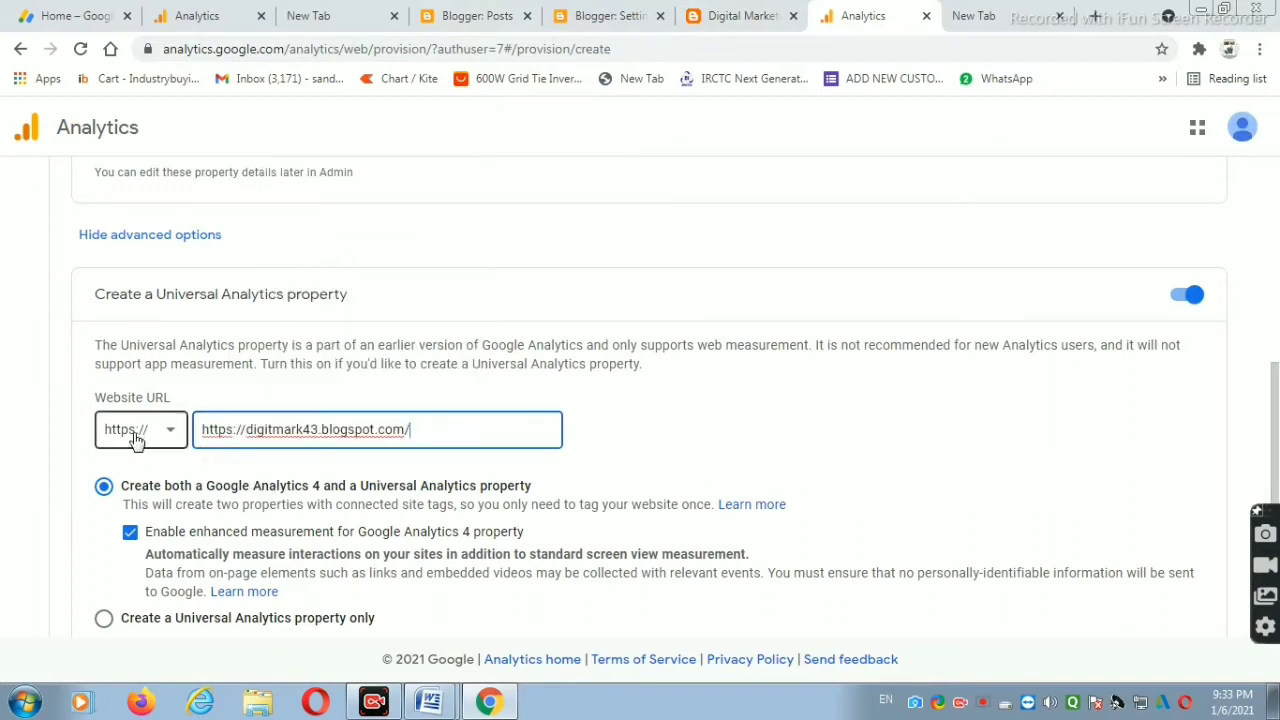
click(179, 432)
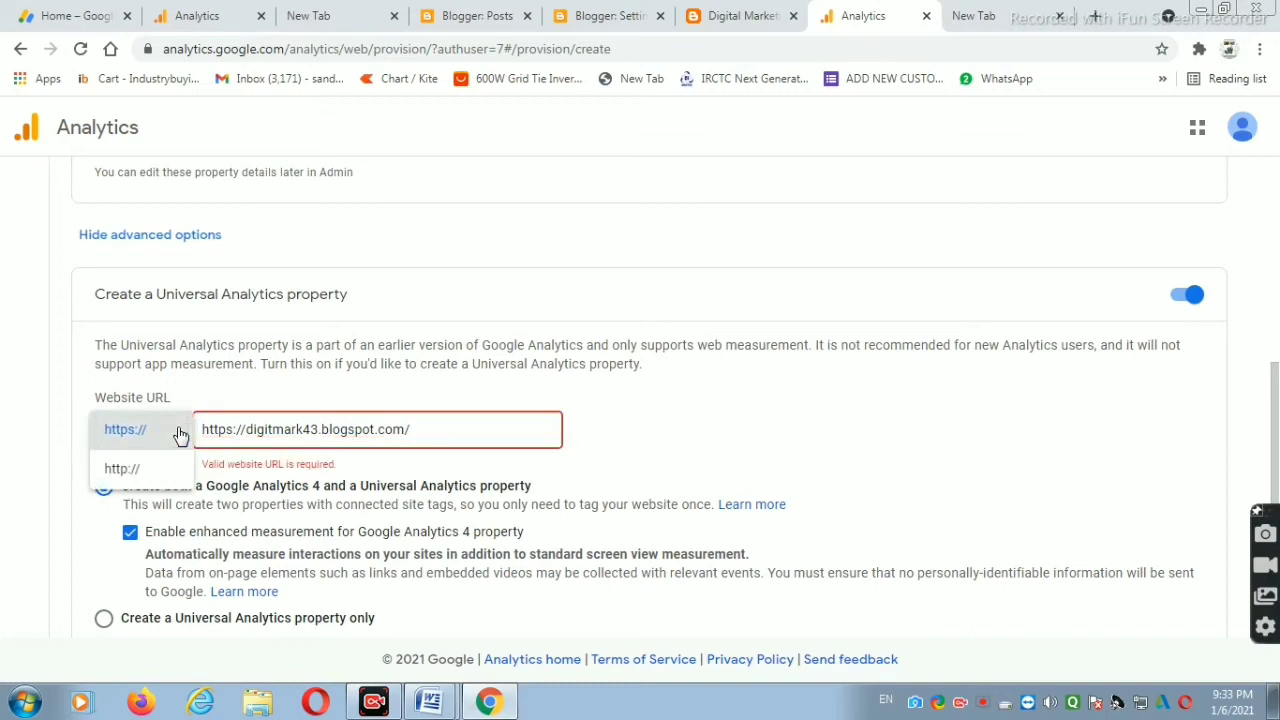
click(179, 432)
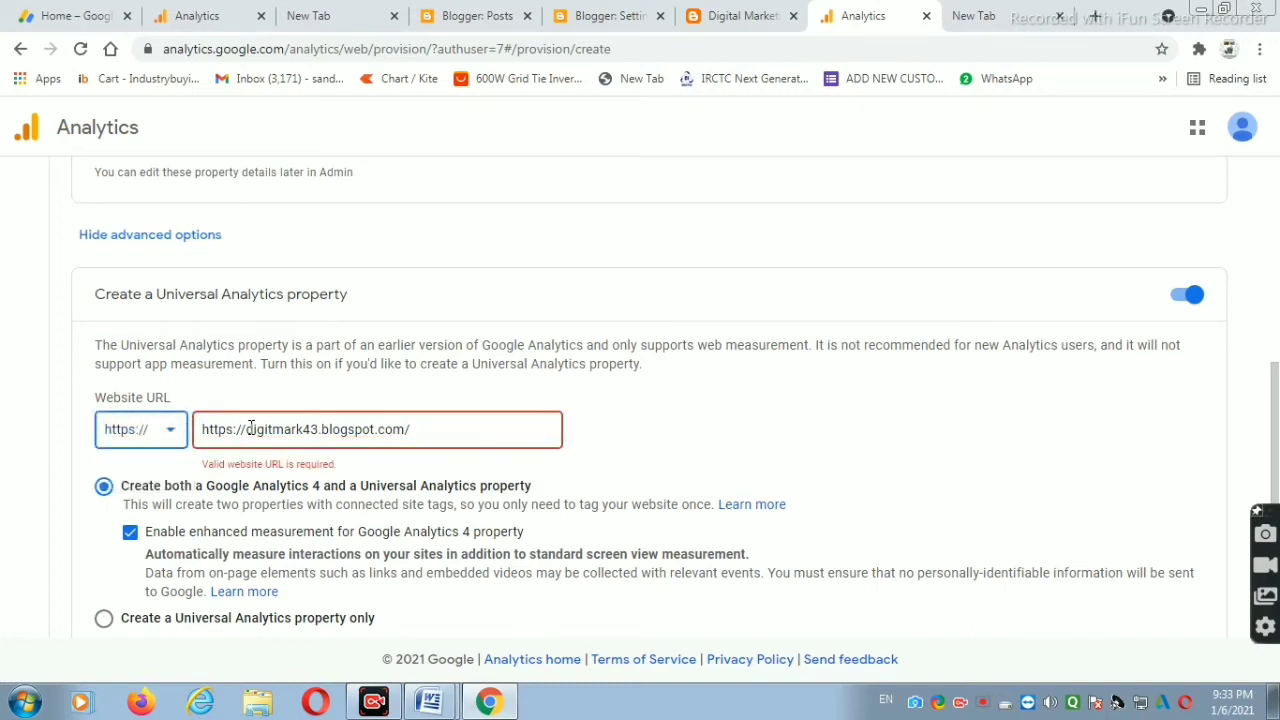
drag(251, 428, 191, 429)
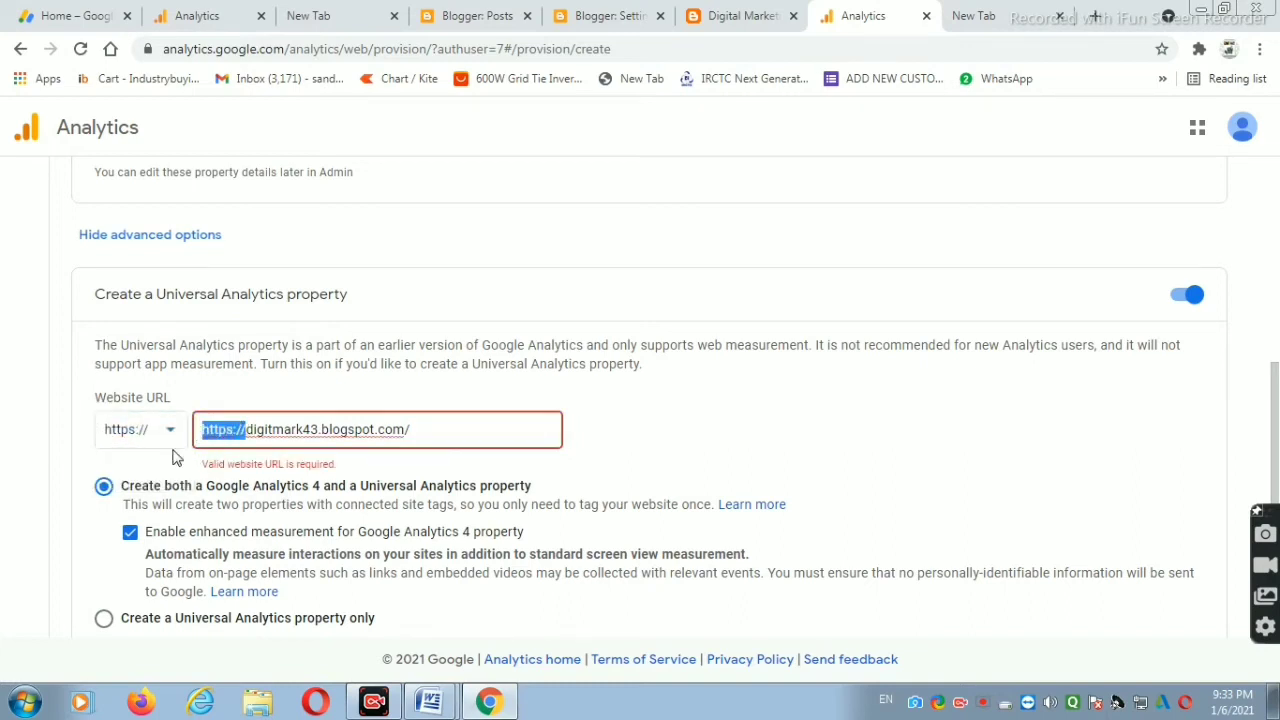
key(BackSpace)
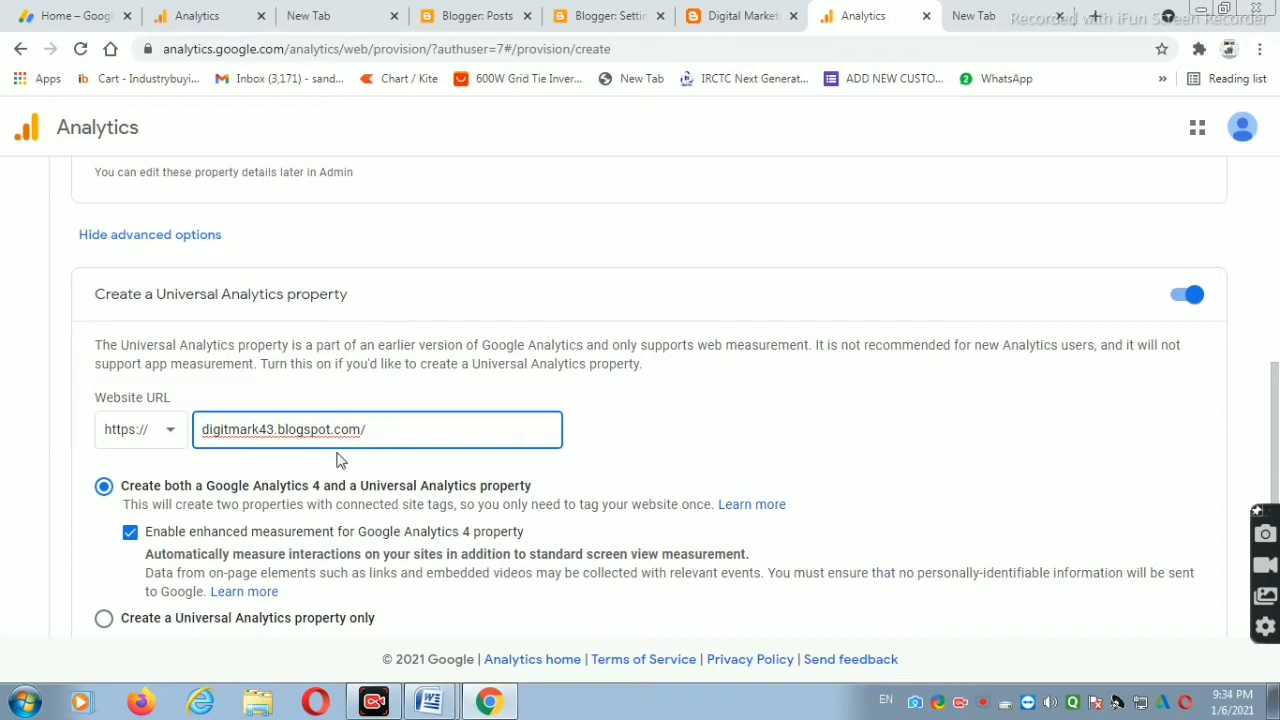
scroll(300, 472, down, 3)
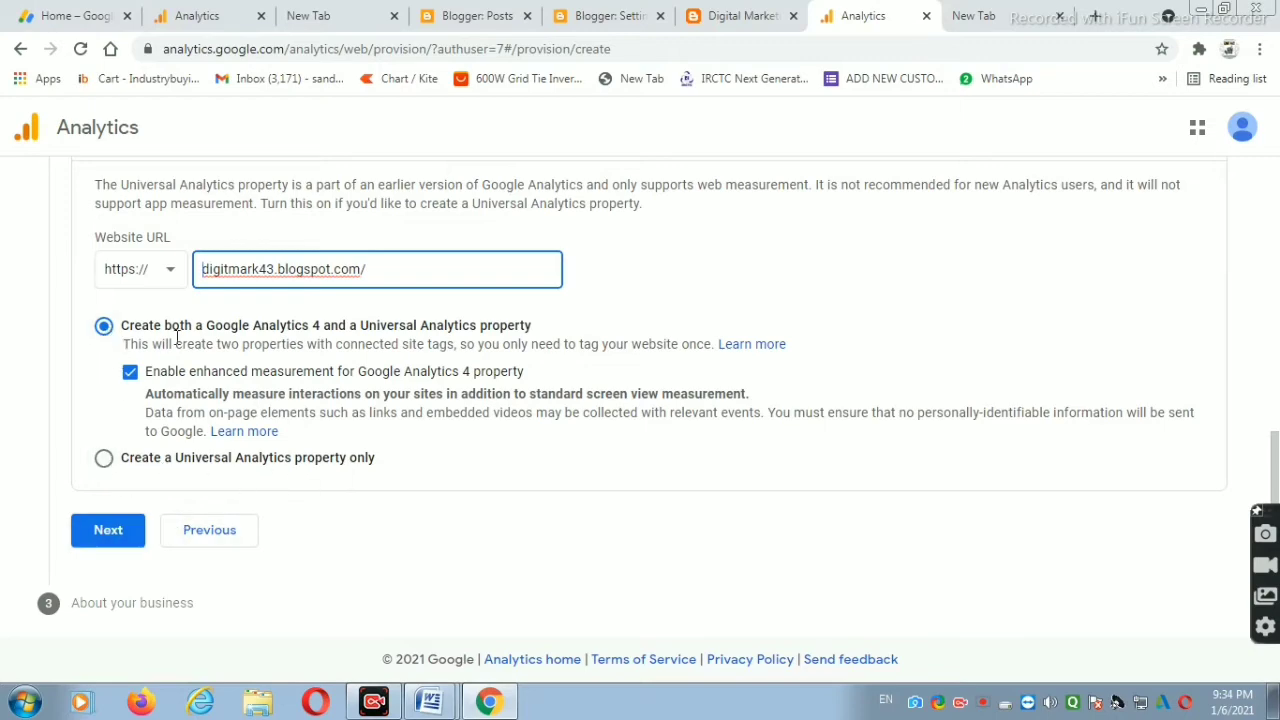
click(108, 538)
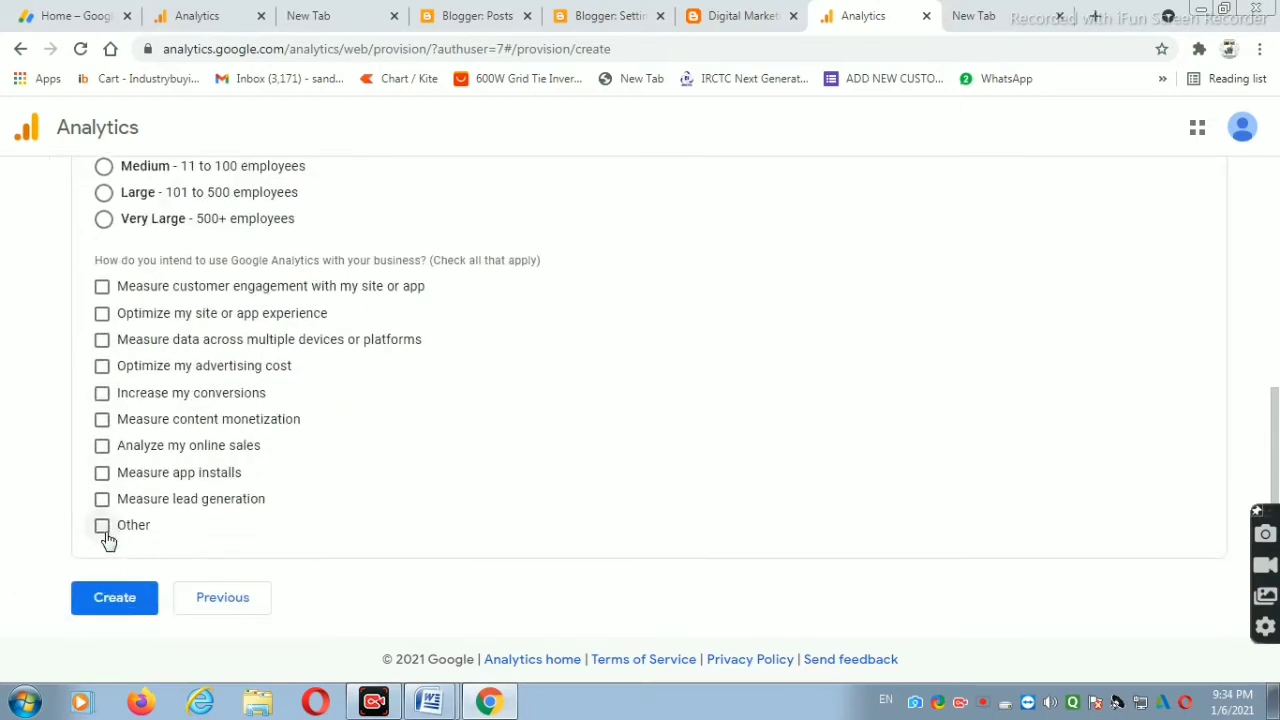
- Set the business's industry category to Online Communities
scroll(151, 466, up, 3)
scroll(151, 466, up, 1)
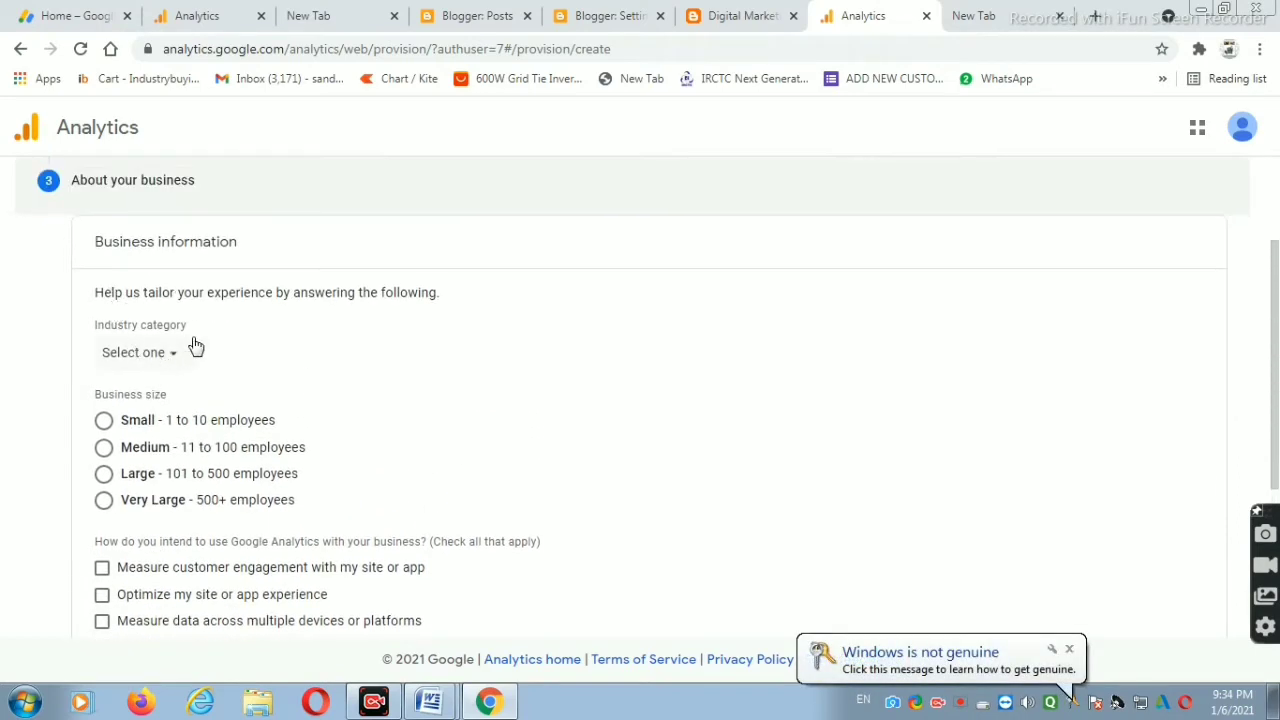
click(158, 360)
scroll(215, 410, down, 2)
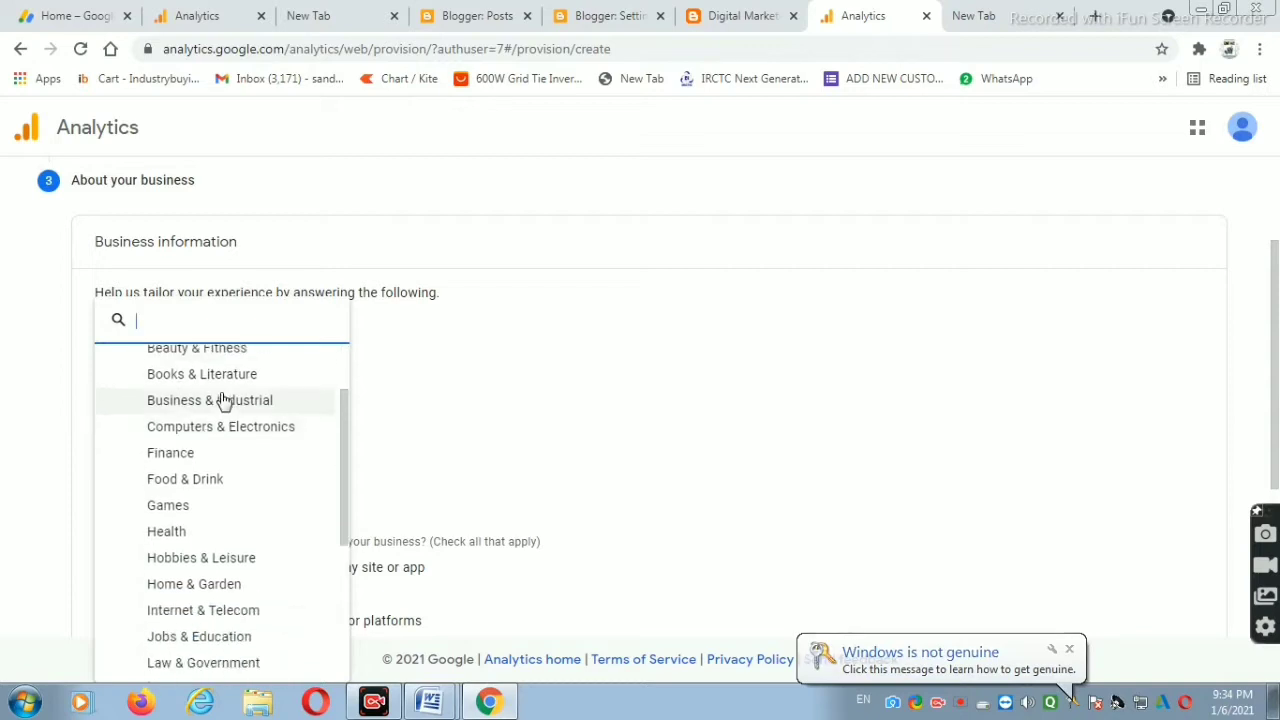
scroll(223, 402, up, 2)
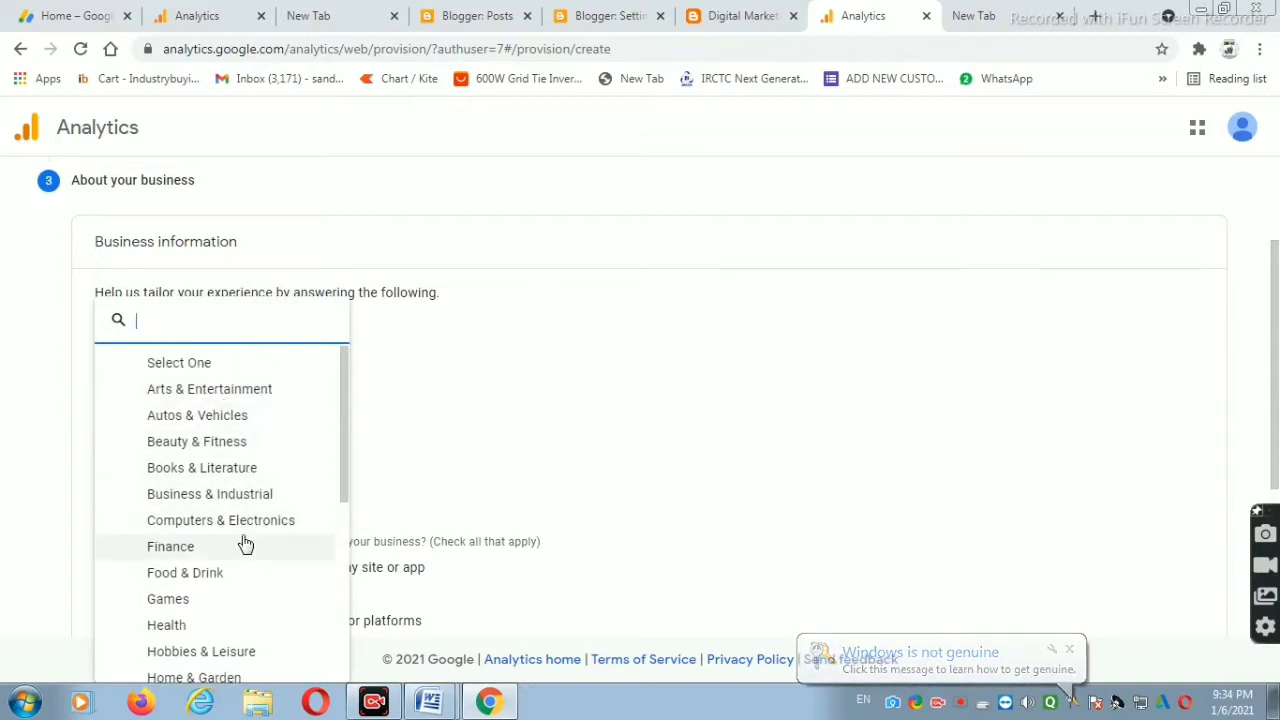
scroll(247, 557, down, 1)
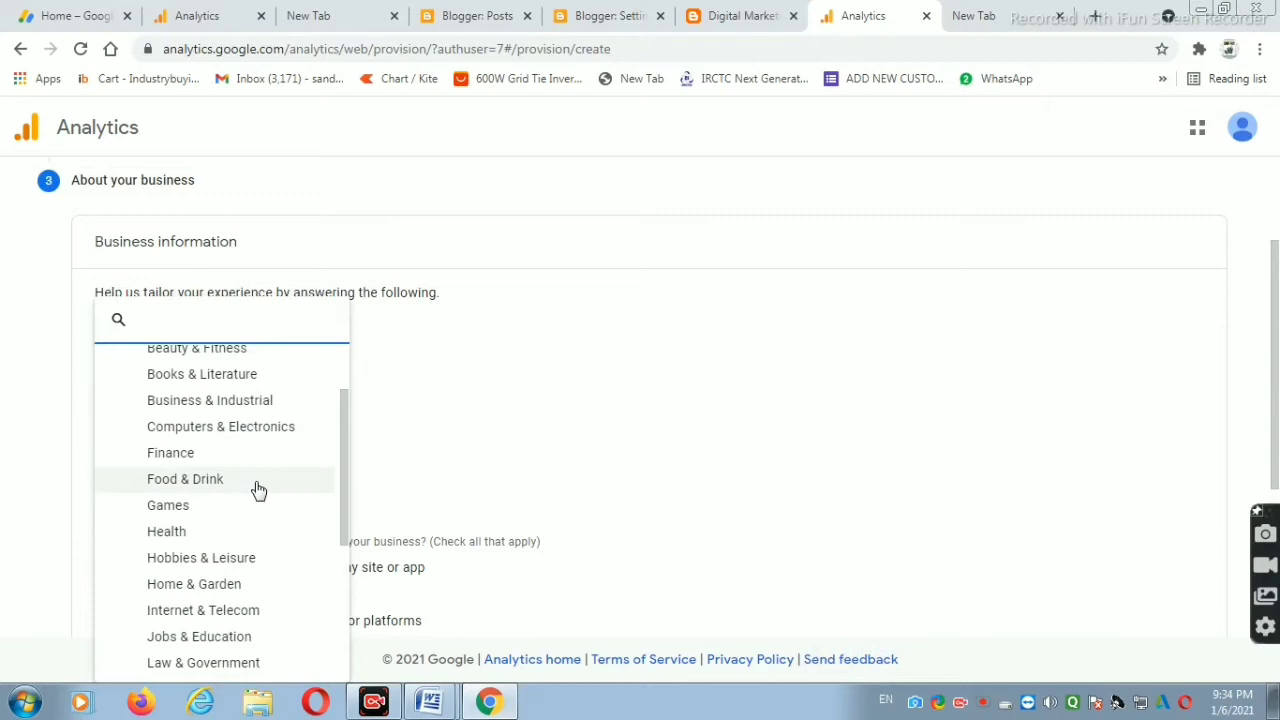
scroll(229, 514, down, 1)
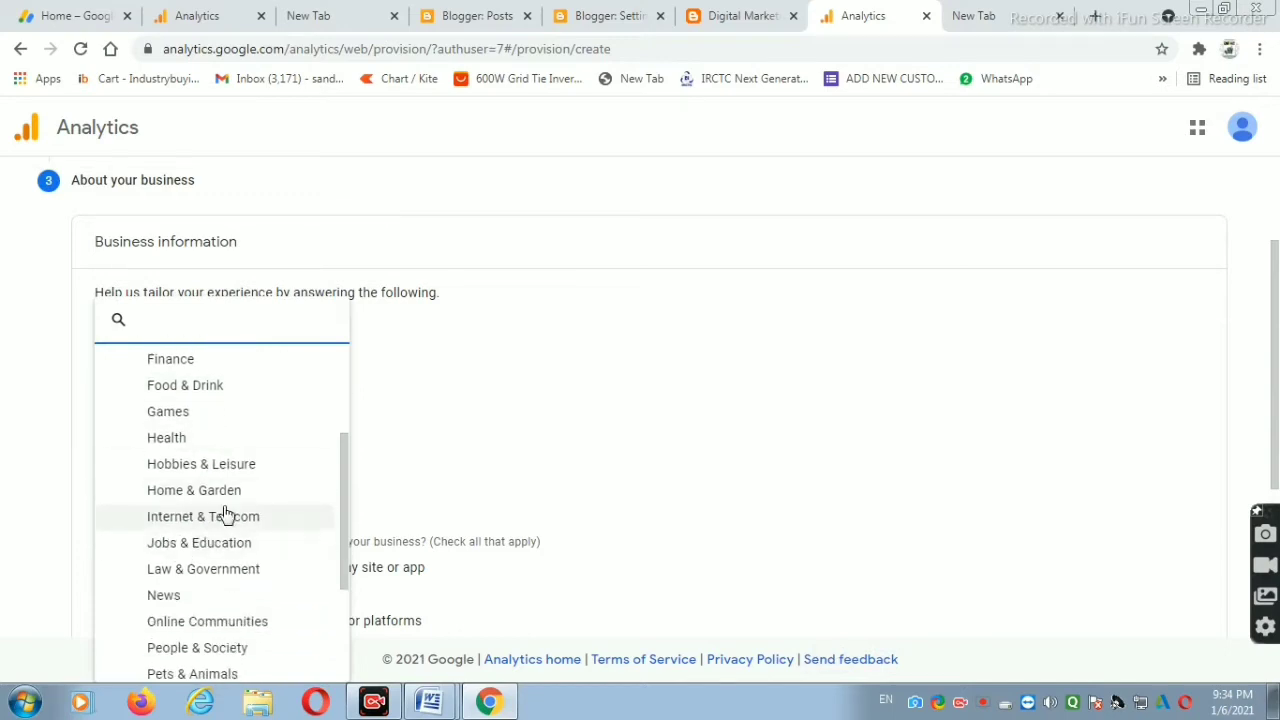
scroll(245, 527, down, 2)
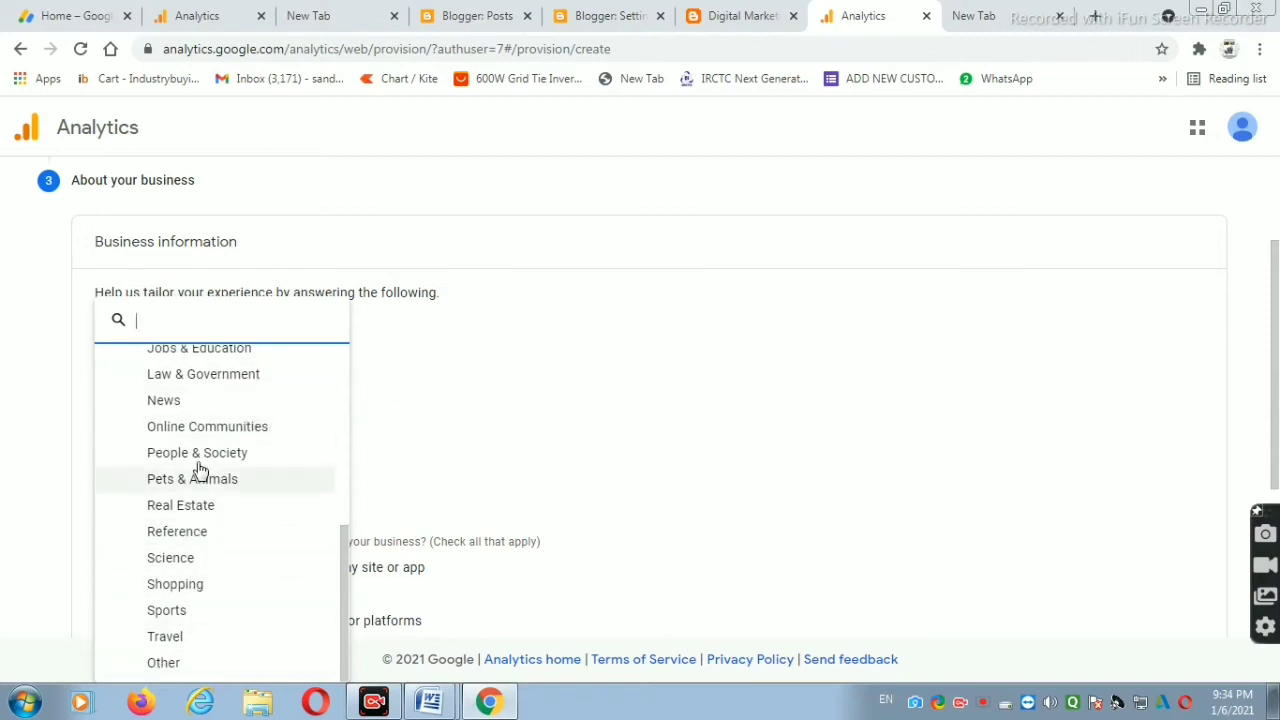
scroll(220, 560, up, 2)
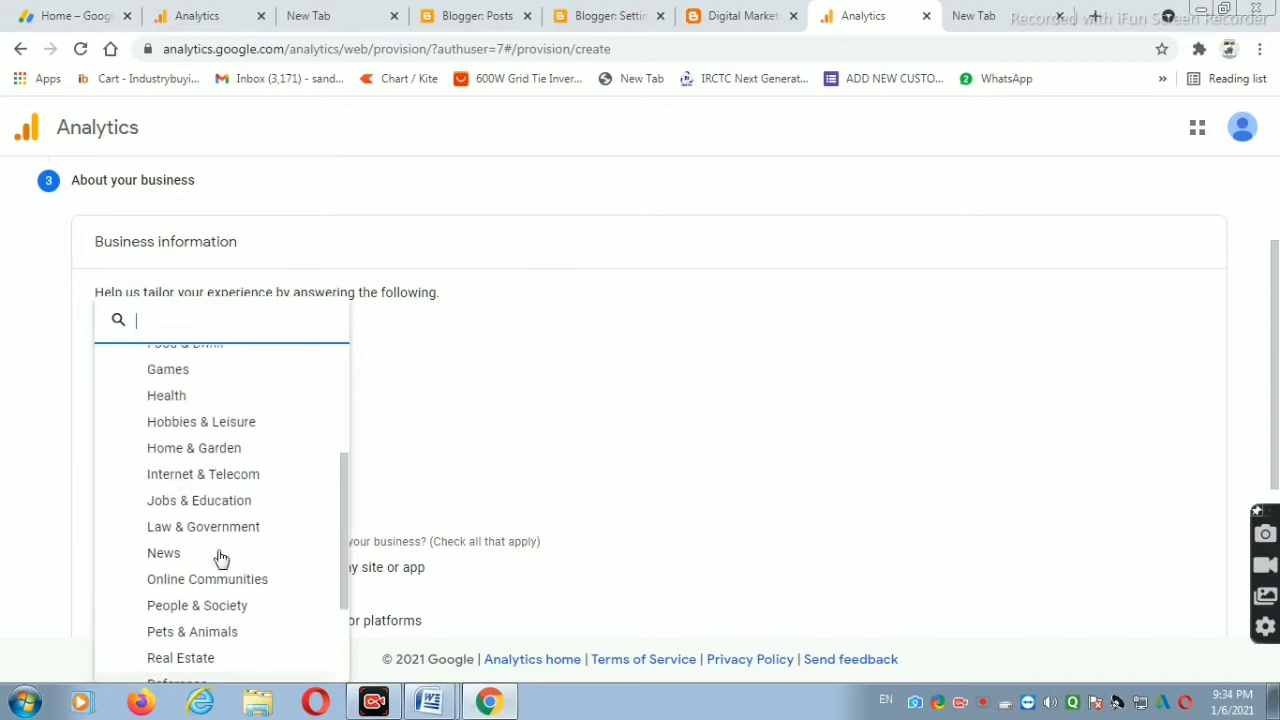
scroll(226, 560, down, 2)
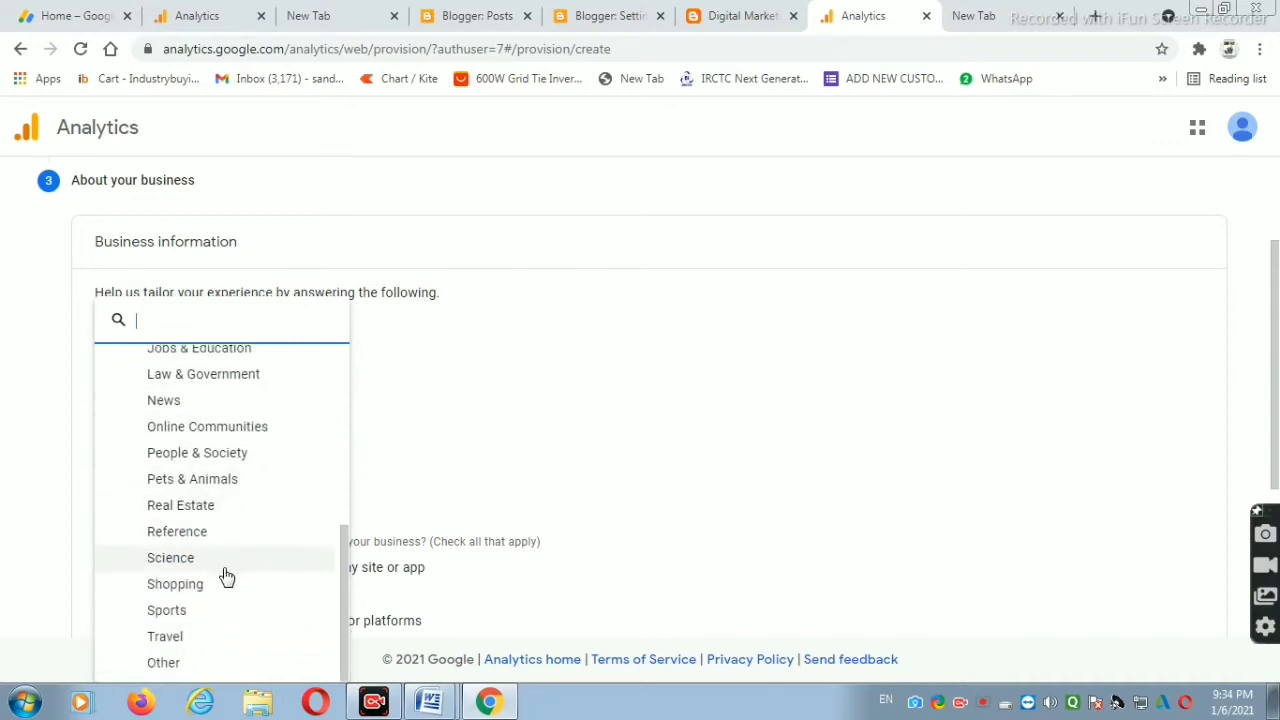
scroll(226, 525, up, 4)
scroll(228, 577, down, 4)
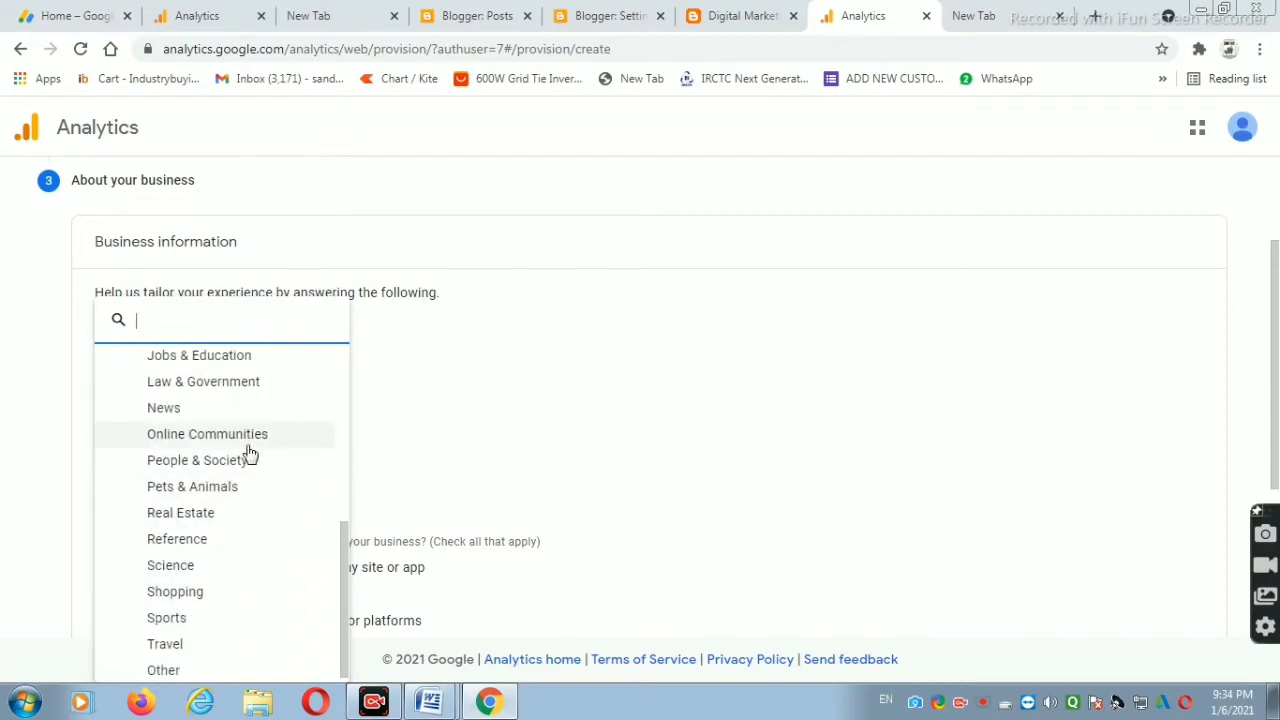
click(256, 437)
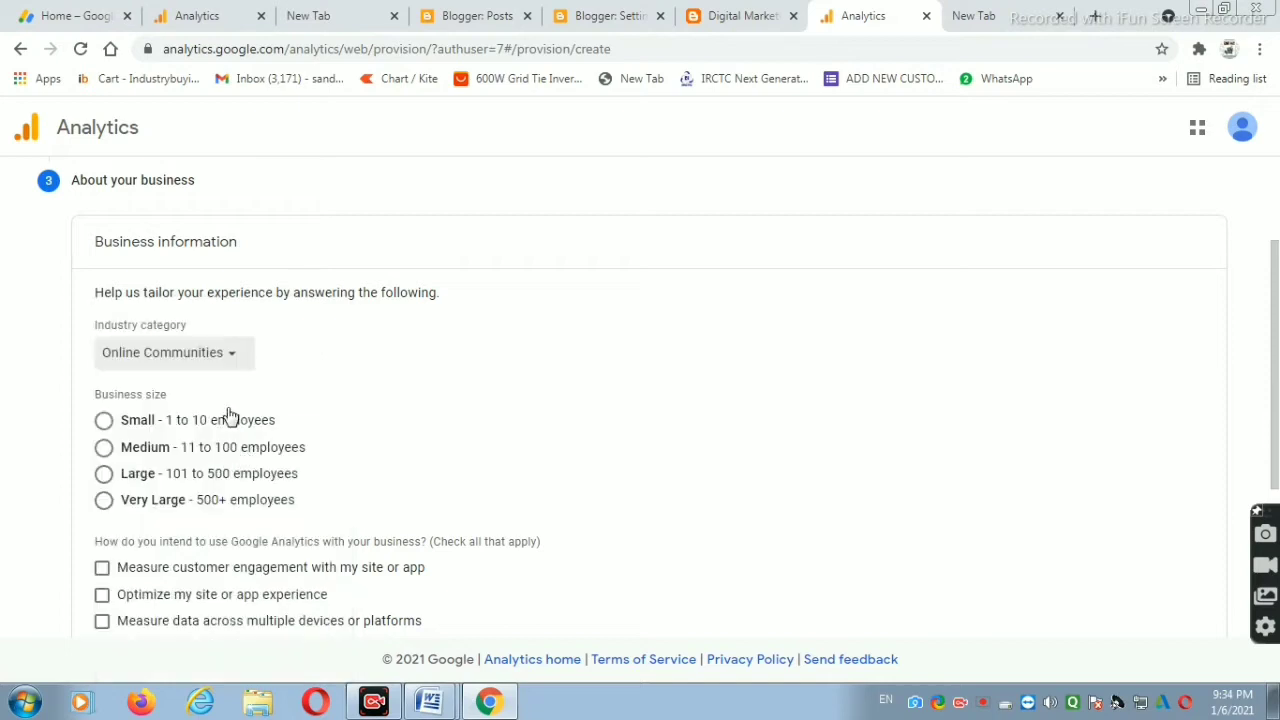
- Change the industry category to Other and set the business size to Small - 1 to 10 employees
click(232, 352)
scroll(210, 560, down, 2)
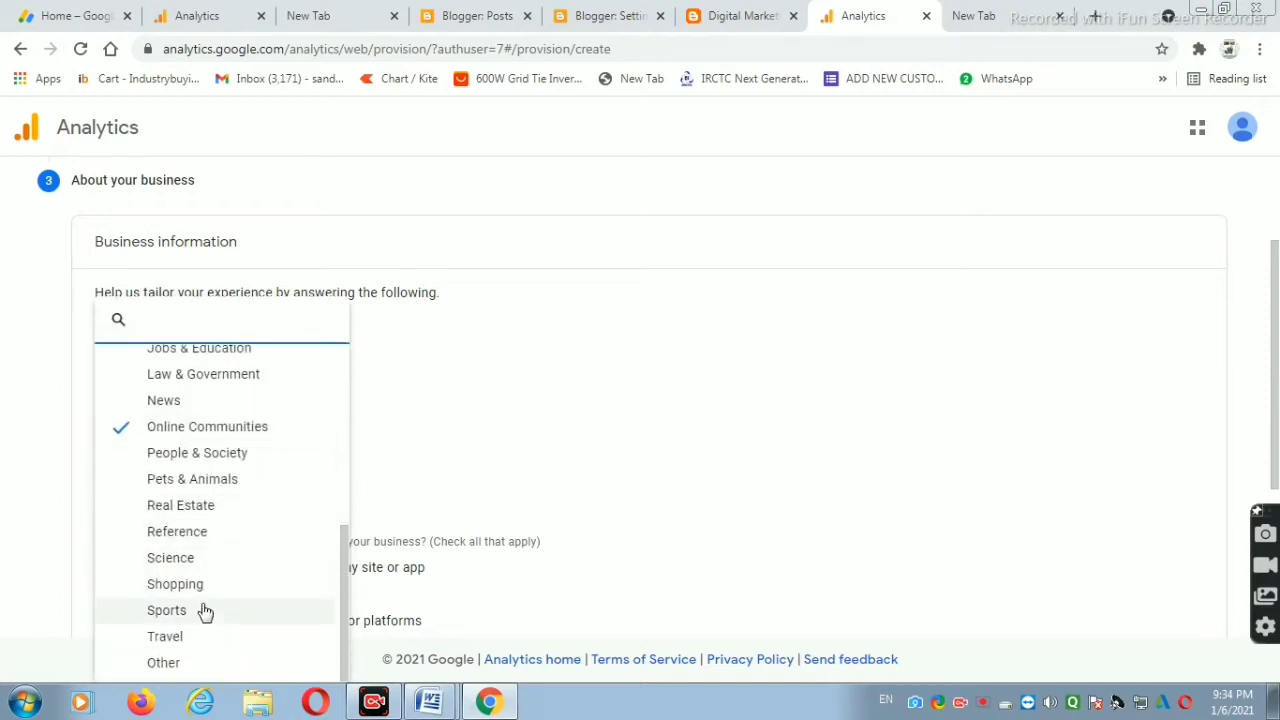
click(165, 663)
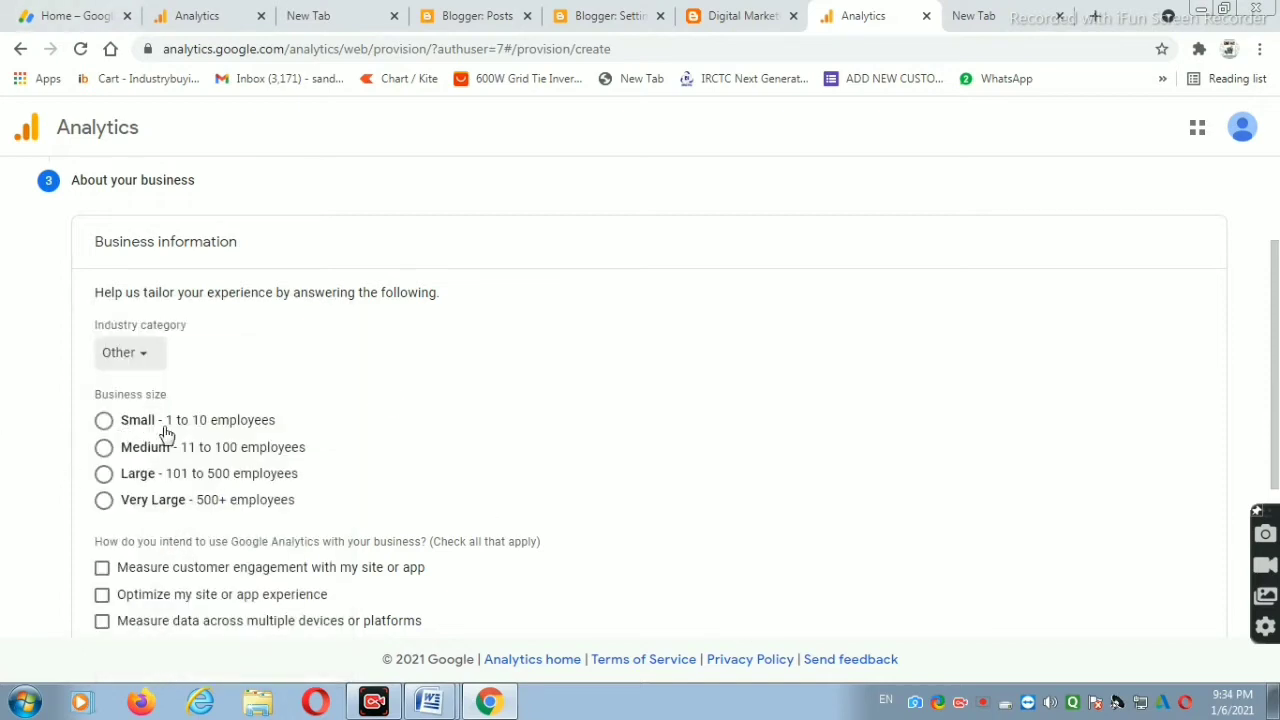
click(103, 423)
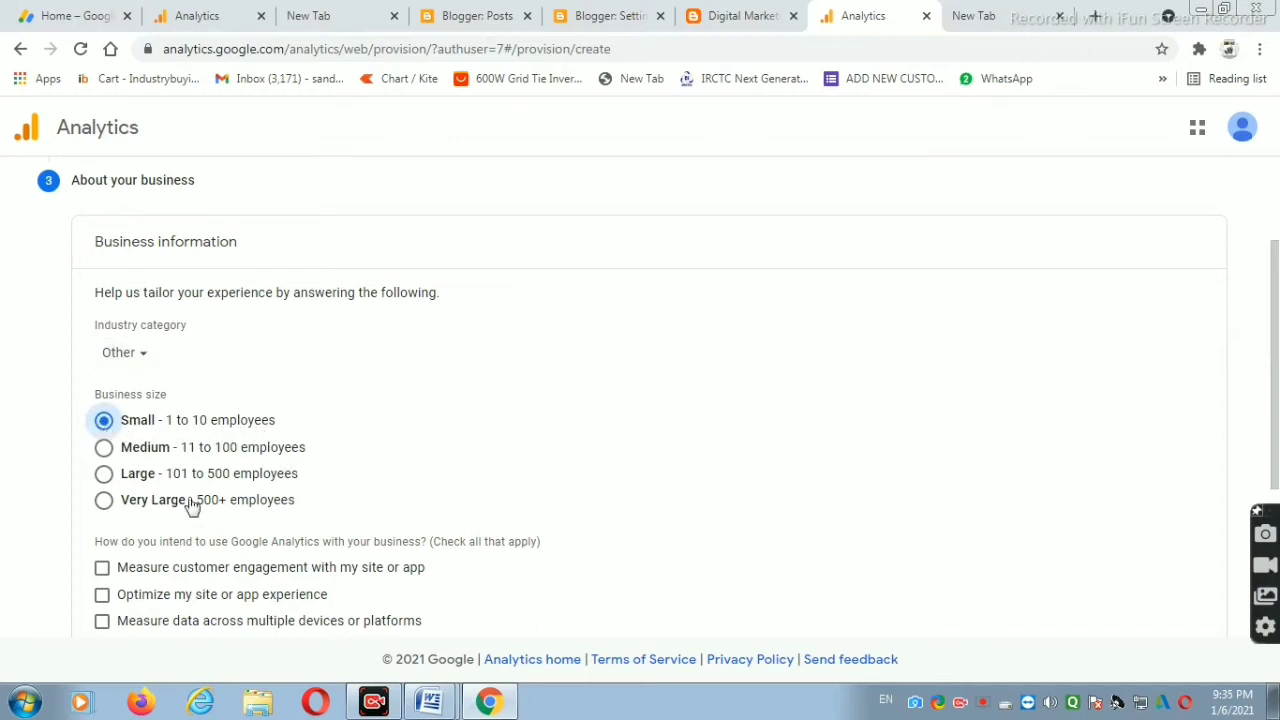
- Select every intended Google Analytics use from customer engagement through lead generation, leaving out Other, and submit the account for creation
scroll(205, 520, down, 2)
scroll(128, 404, down, 1)
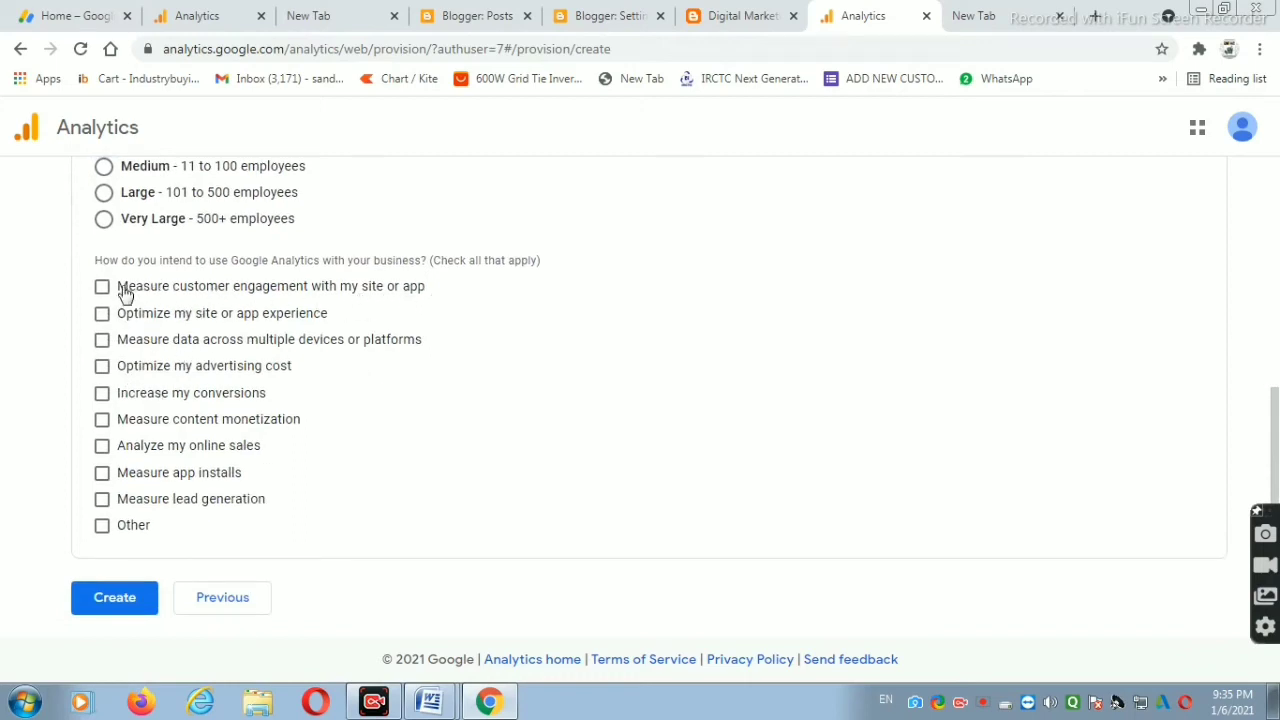
click(102, 288)
click(102, 315)
click(104, 342)
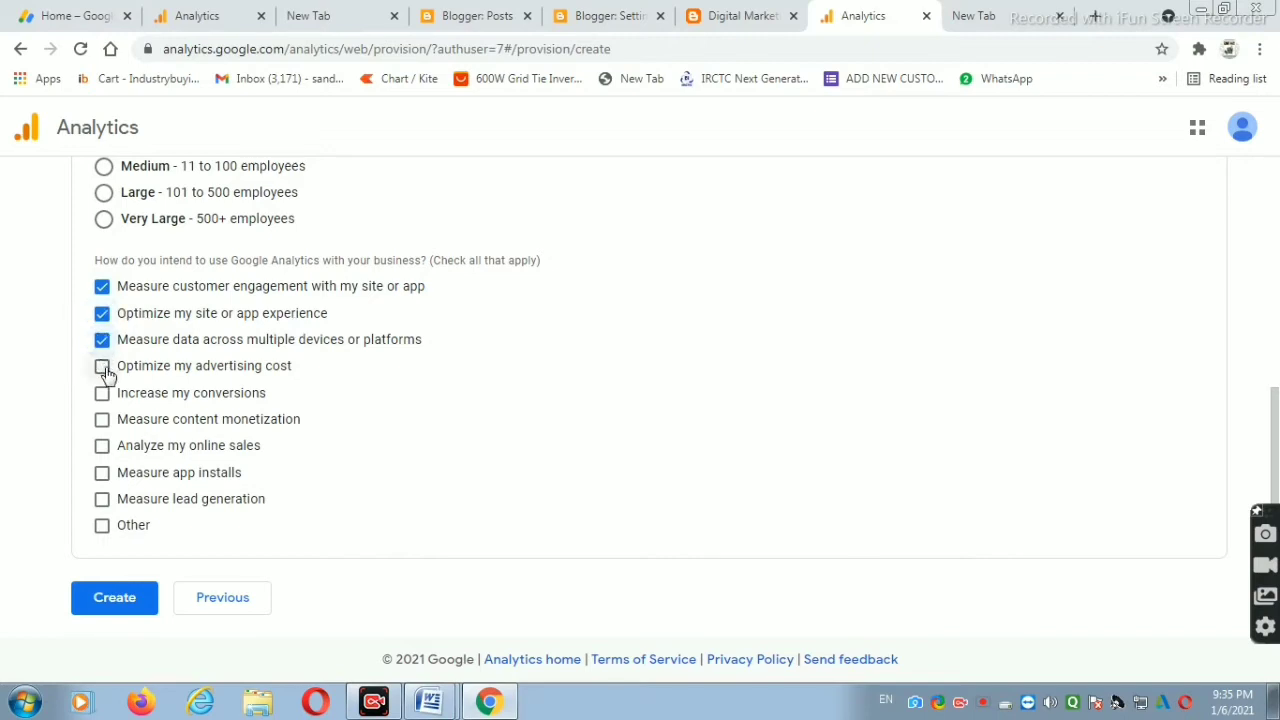
click(103, 367)
click(104, 394)
click(102, 420)
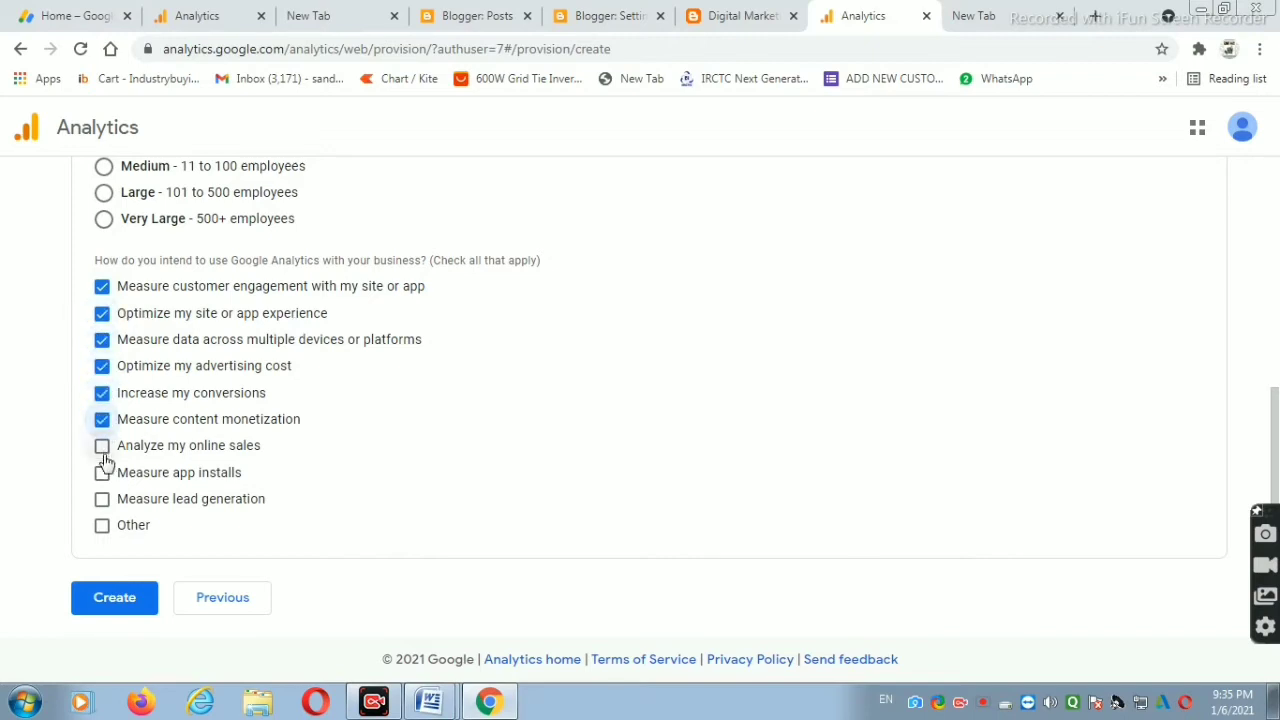
click(102, 446)
click(102, 474)
click(104, 500)
click(127, 605)
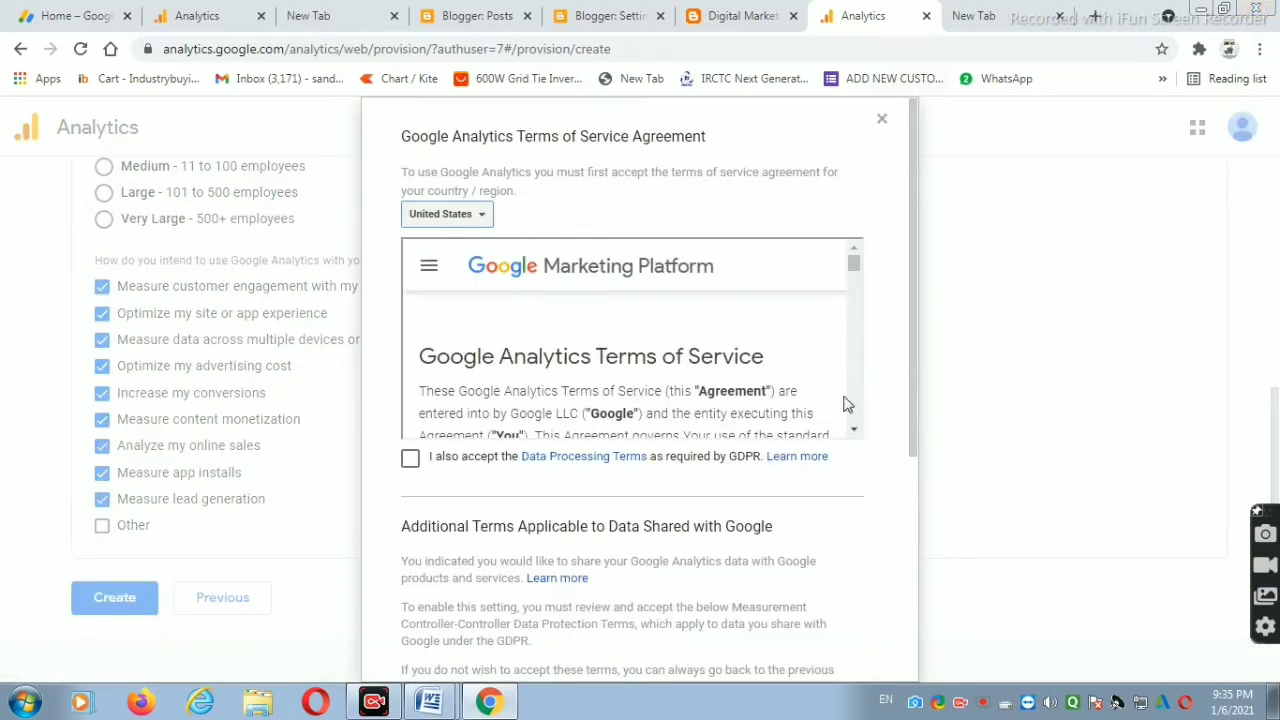
- Set the country of the Google Analytics Terms of Service Agreement to India
click(482, 218)
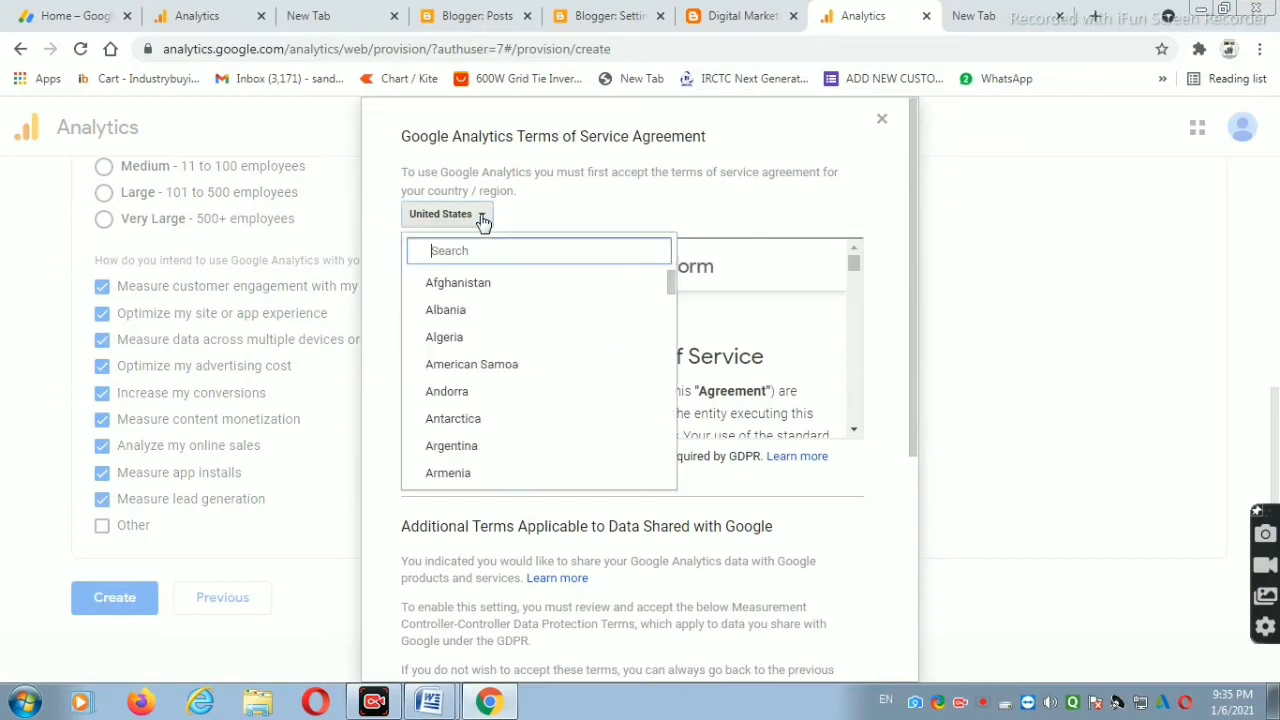
scroll(480, 360, down, 4)
scroll(490, 400, down, 10)
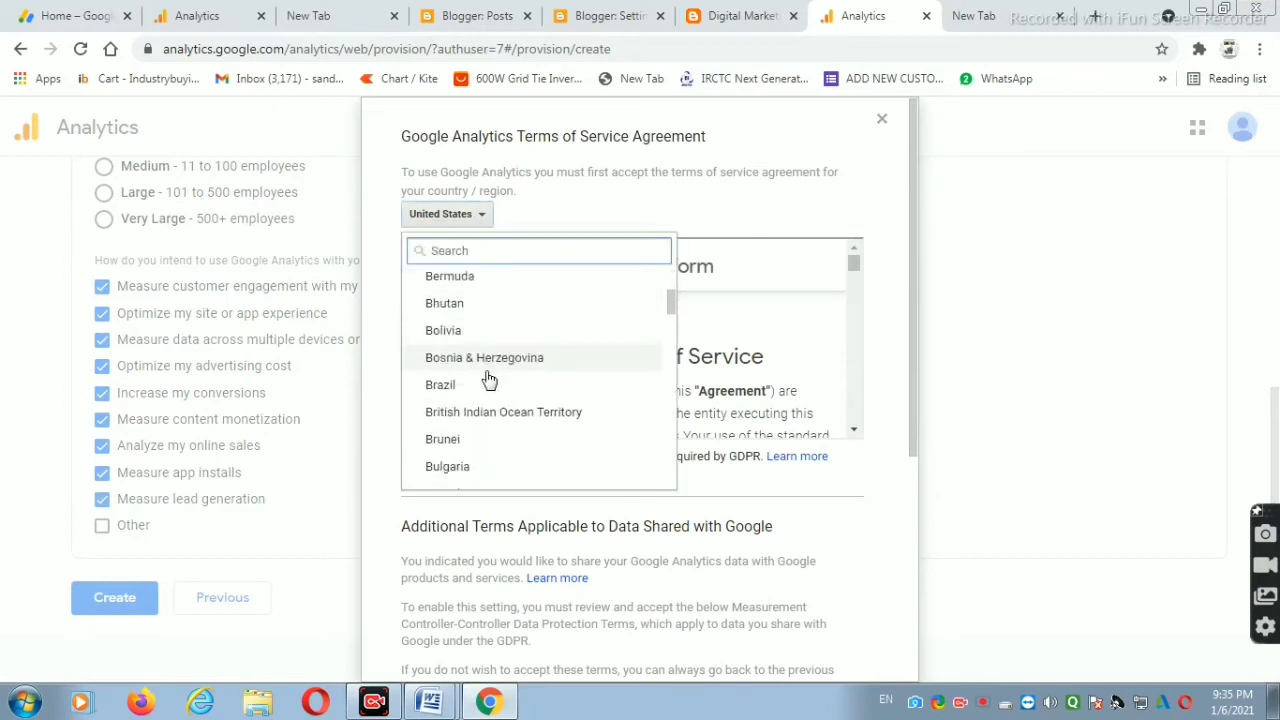
scroll(508, 431, down, 8)
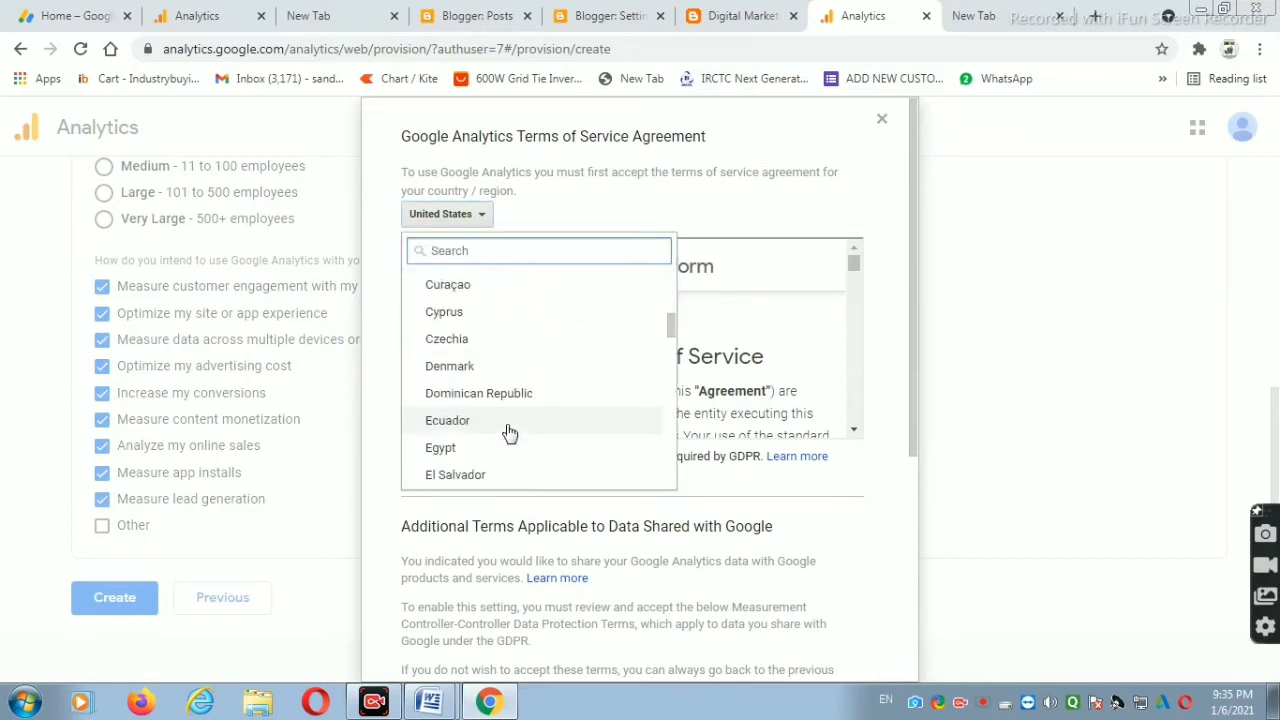
scroll(508, 431, down, 6)
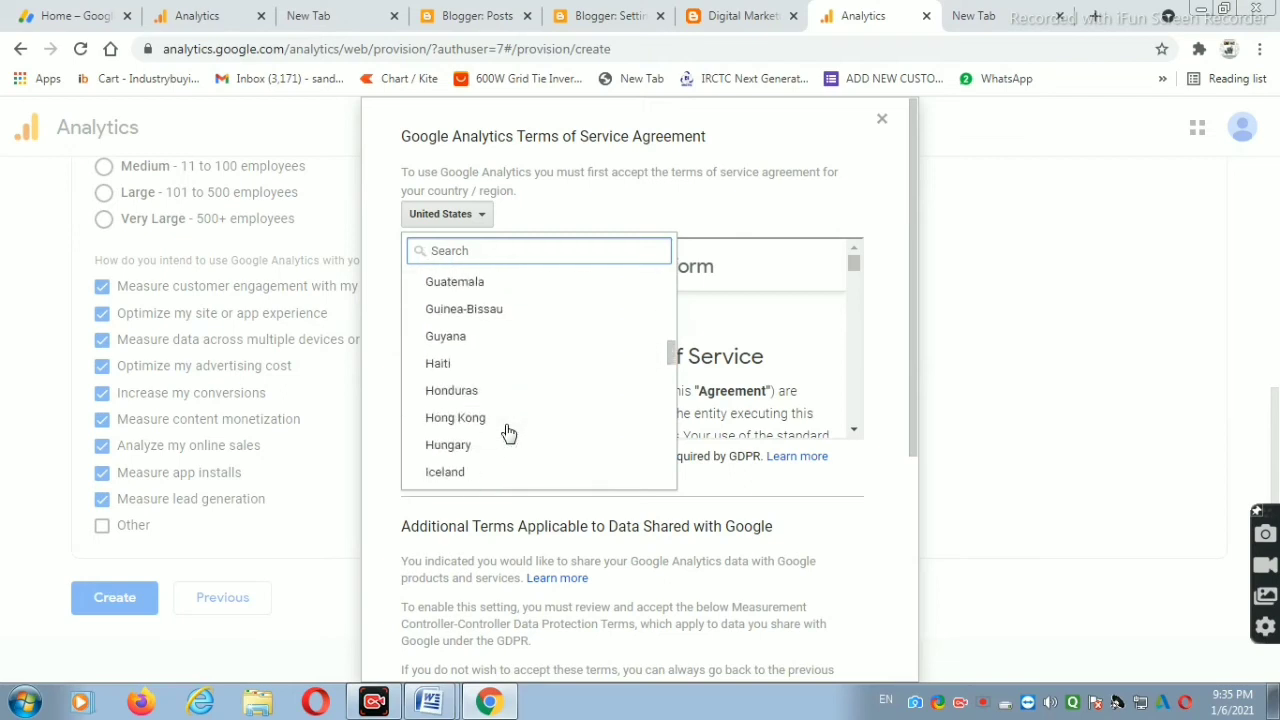
click(477, 405)
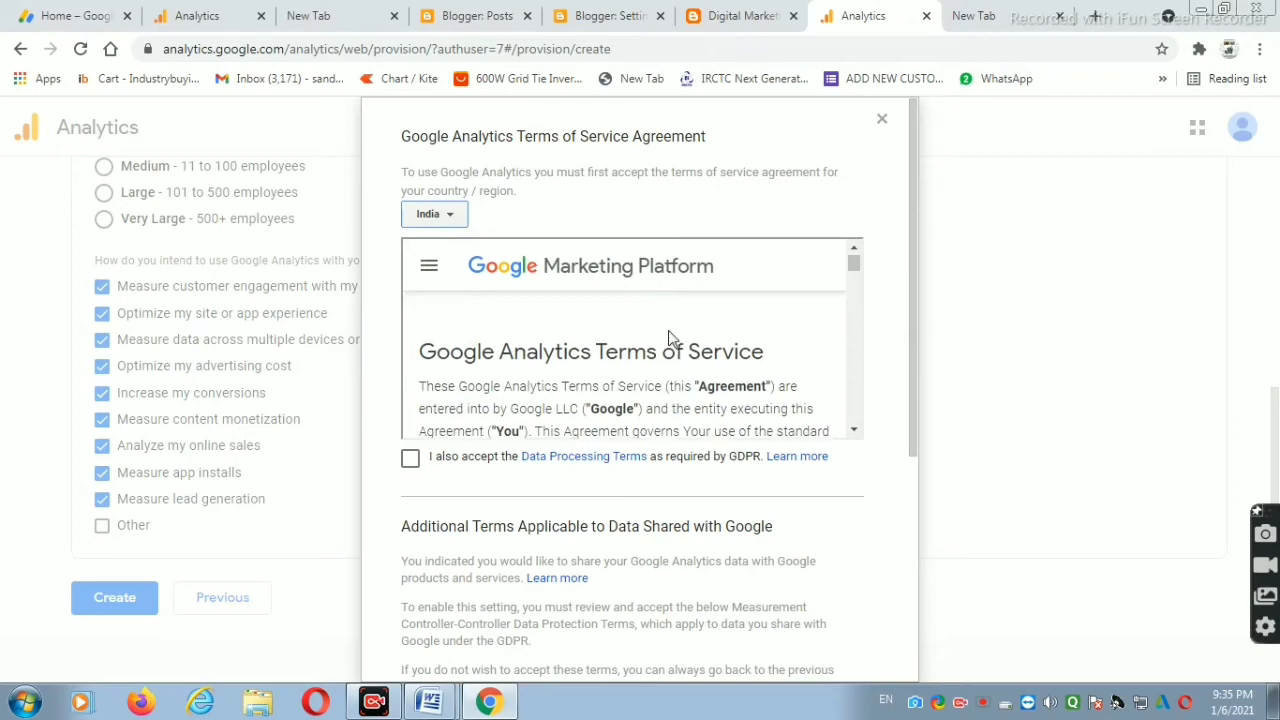
- Agree to the GDPR Data Processing Terms and the Measurement Controller-Controller Data Protection Terms, and accept the service agreement
scroll(669, 337, down, 5)
scroll(669, 337, up, 5)
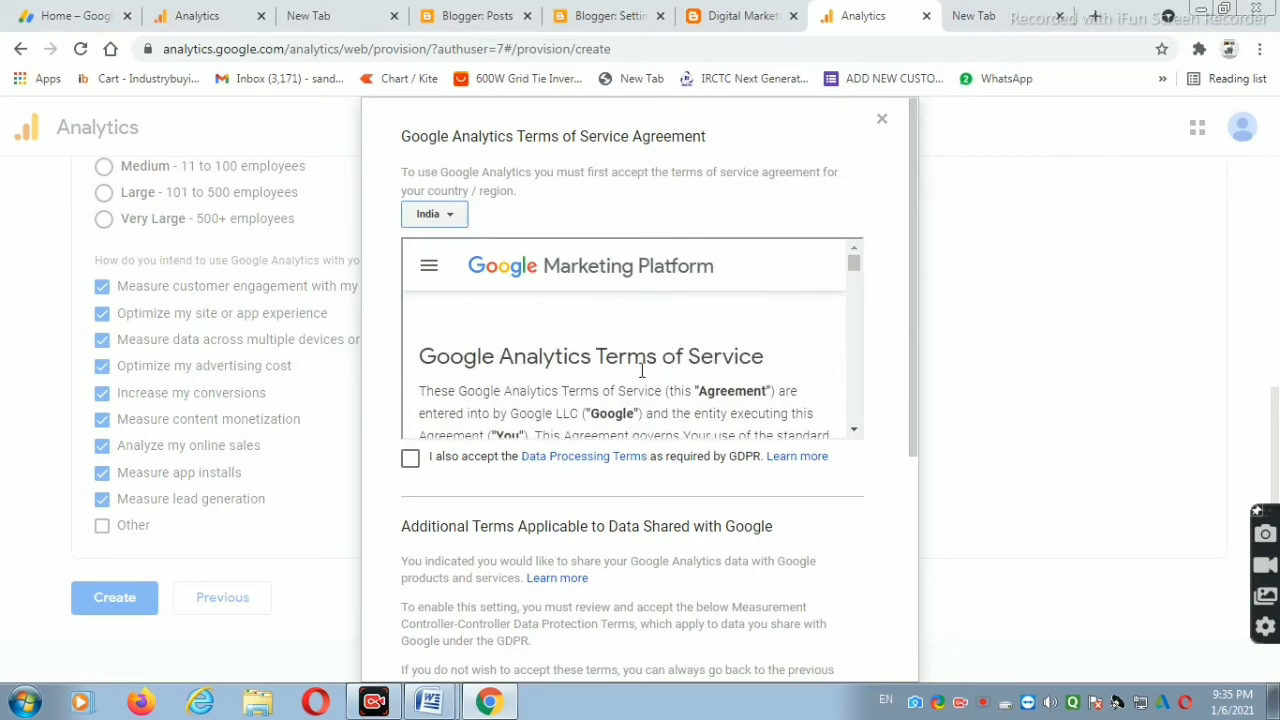
scroll(642, 371, down, 10)
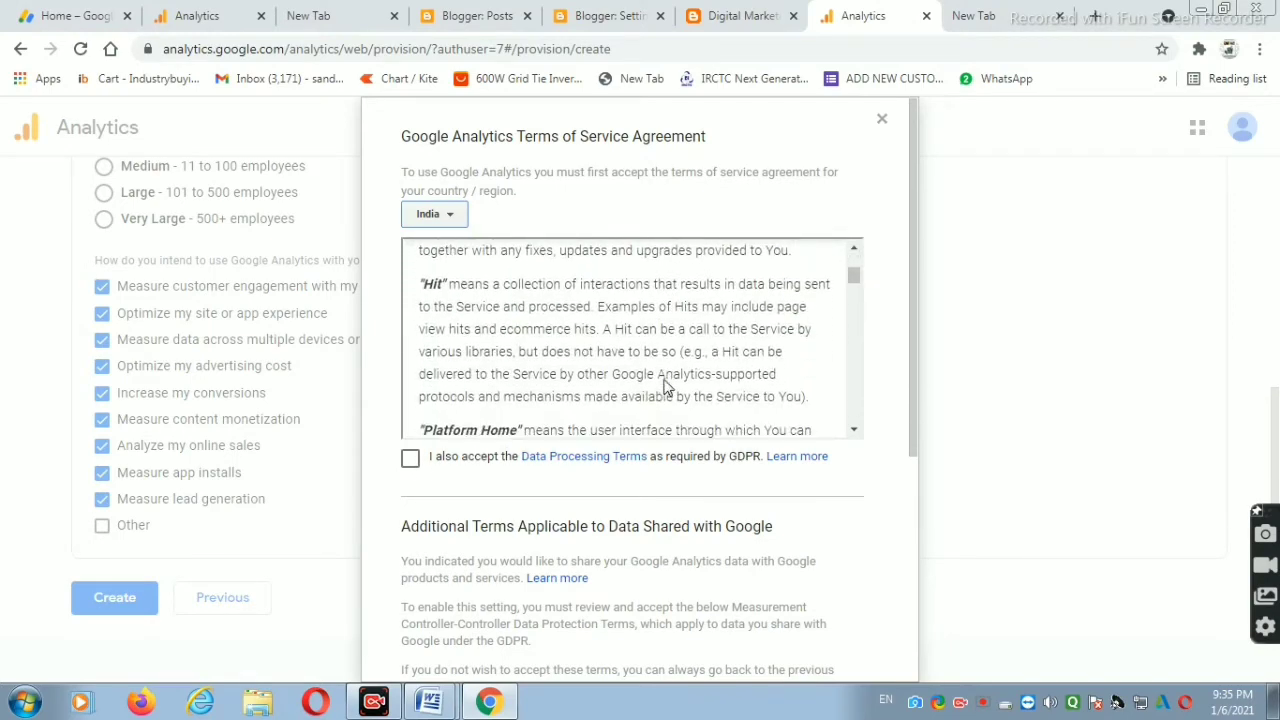
click(410, 459)
scroll(678, 462, down, 4)
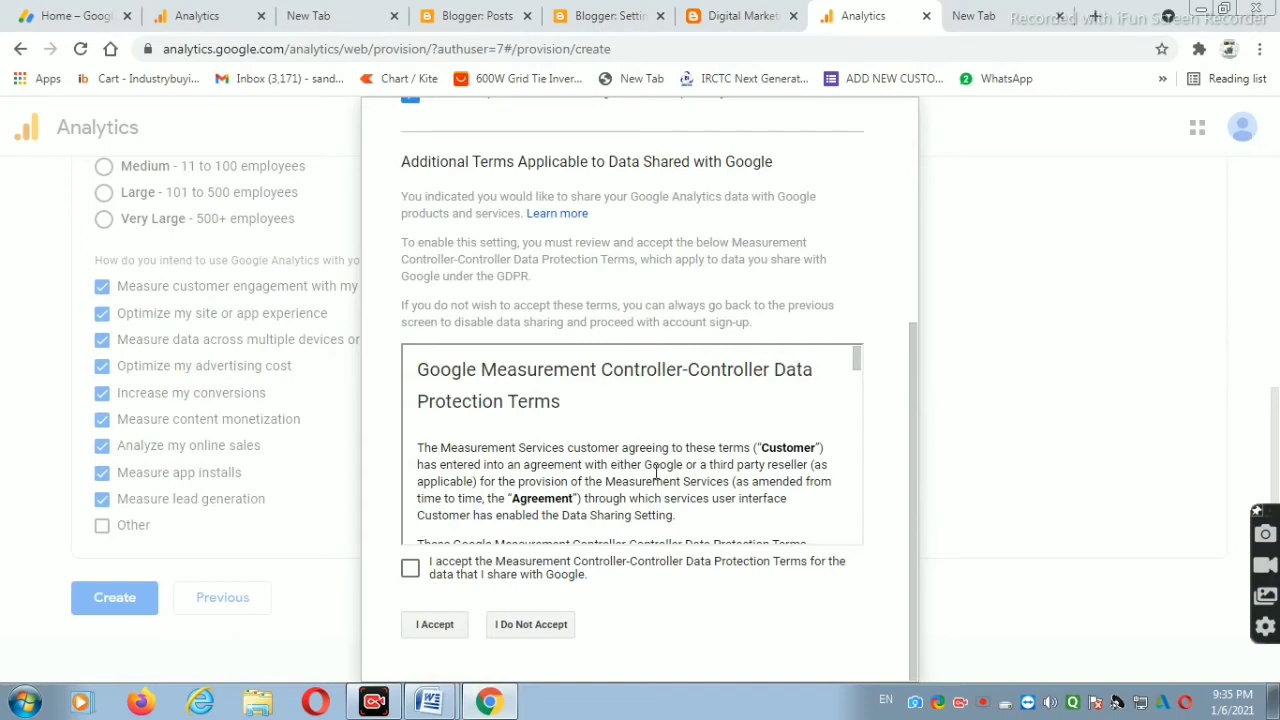
click(410, 568)
click(435, 628)
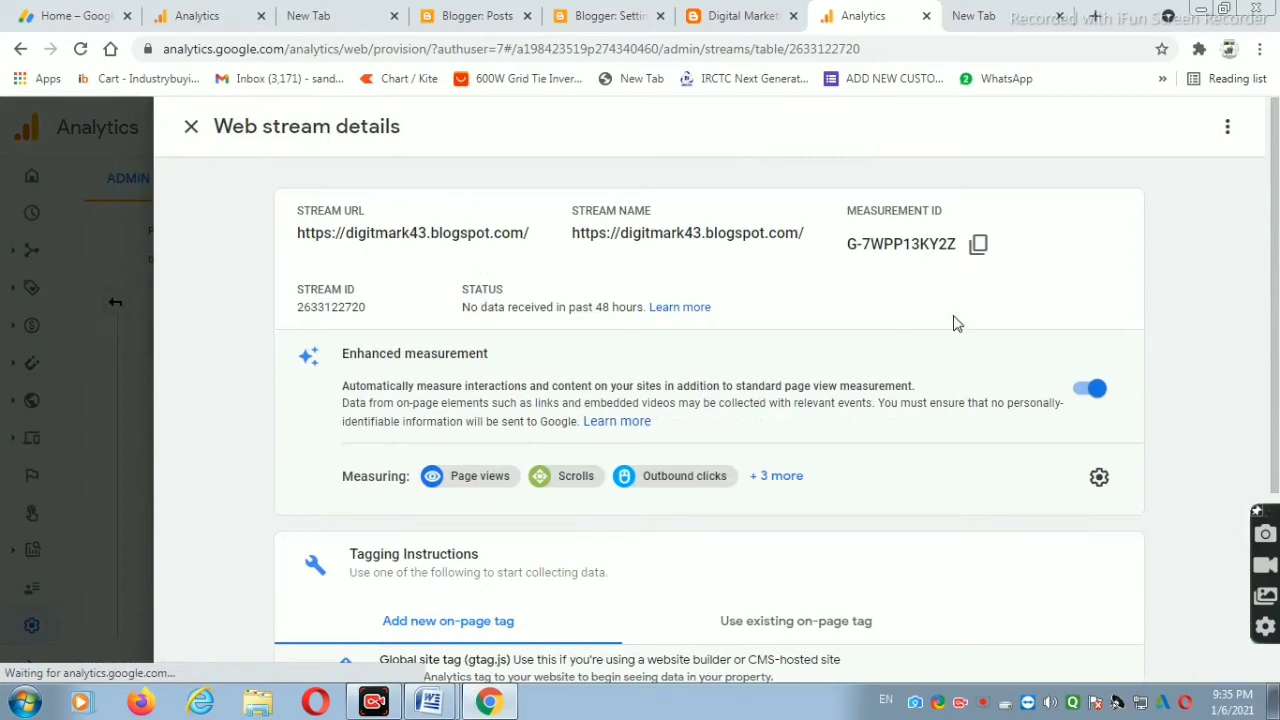
- Close the web stream details and save the email communication preferences with all four options enabled
scroll(718, 443, down, 3)
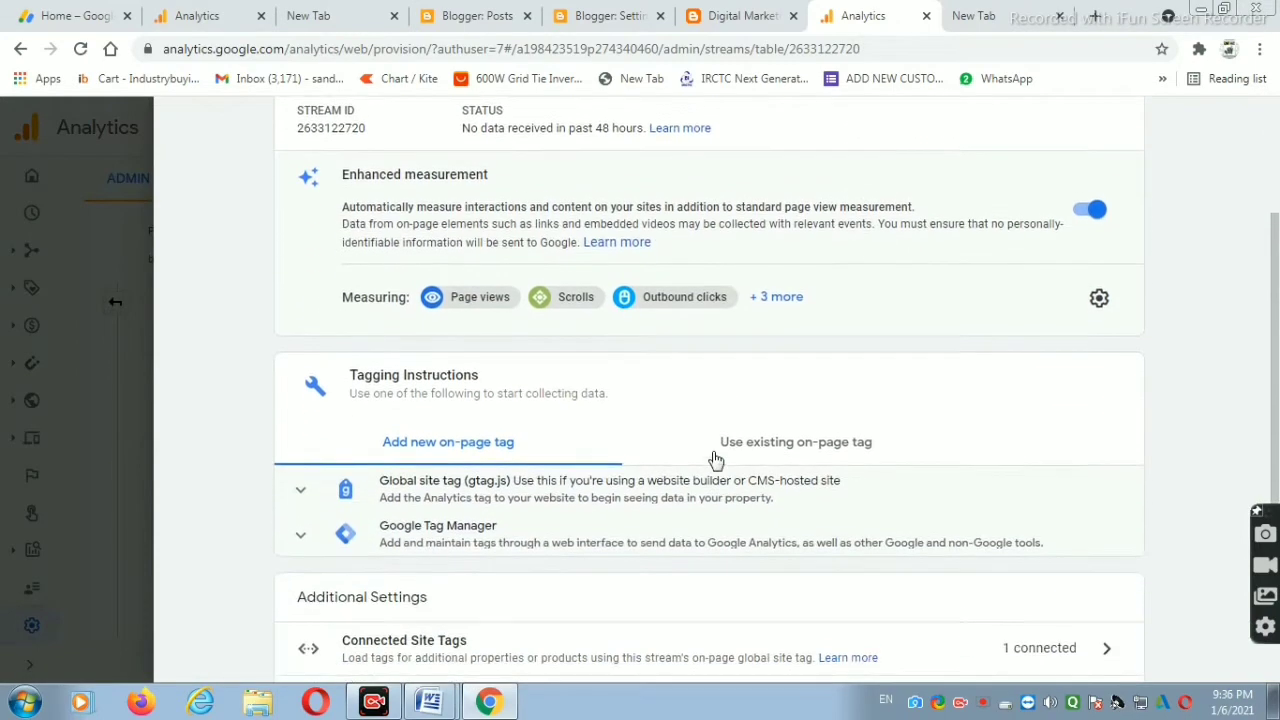
scroll(720, 457, up, 3)
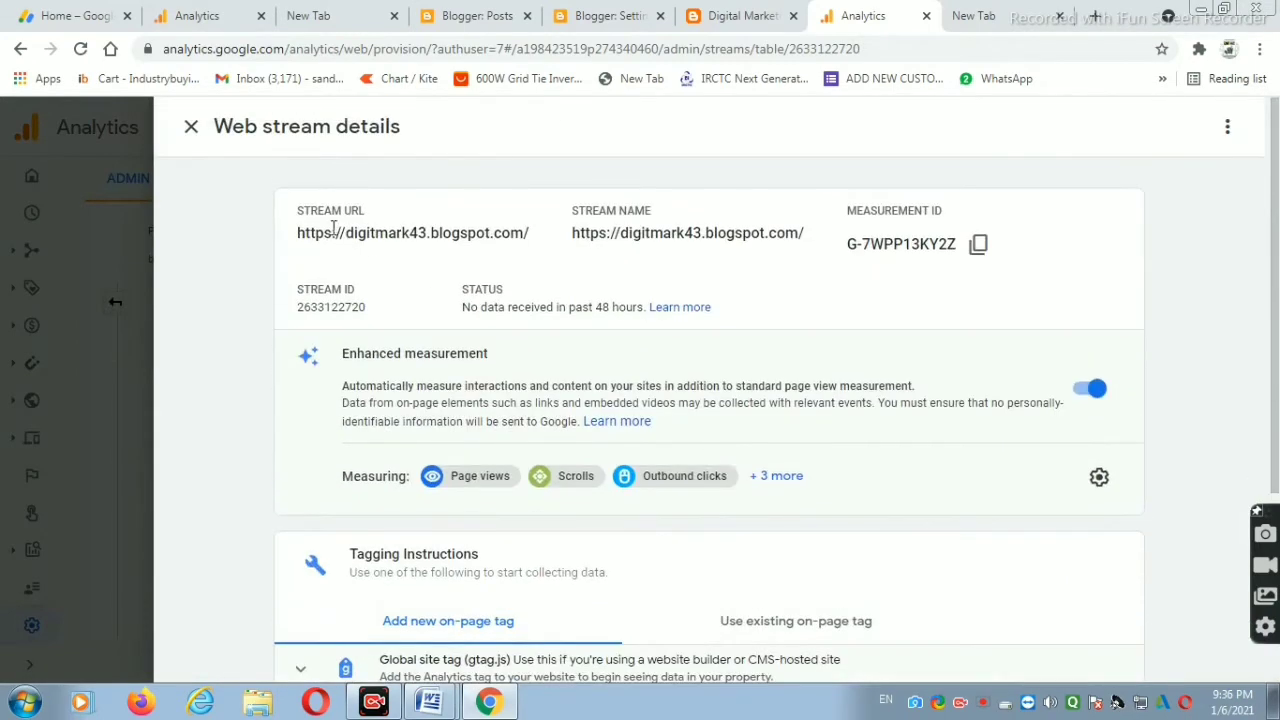
click(191, 128)
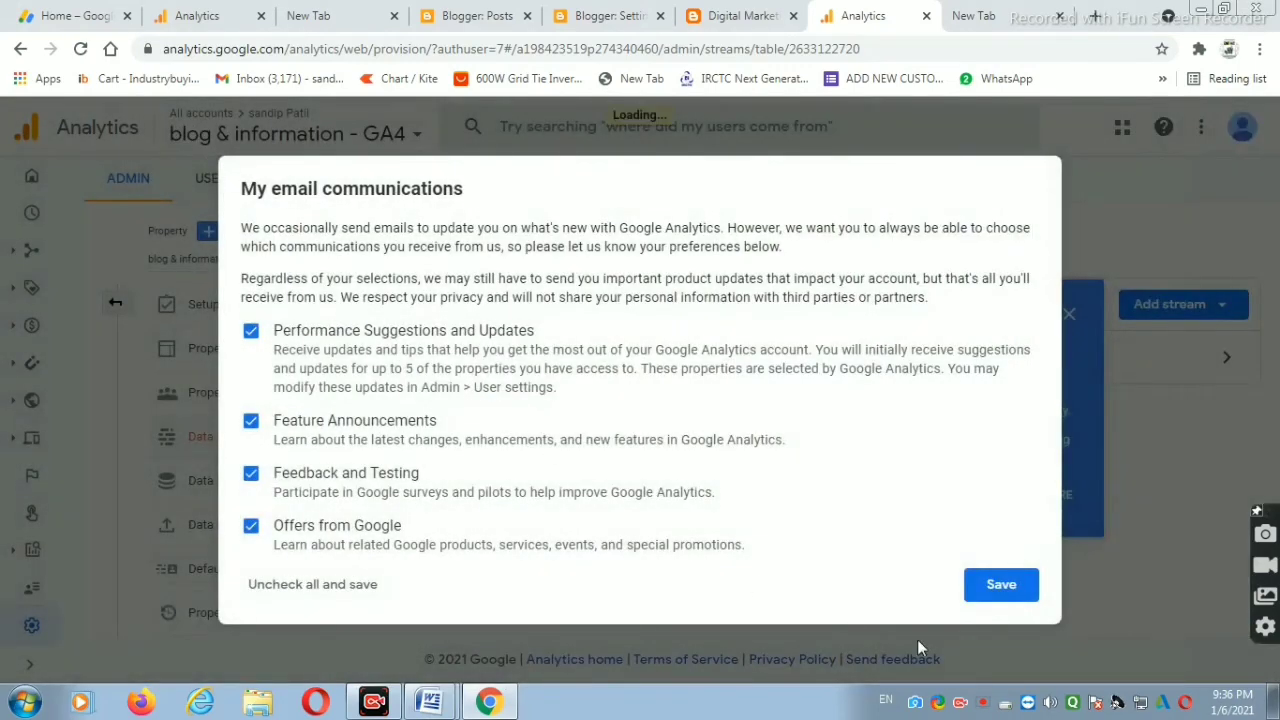
click(1001, 585)
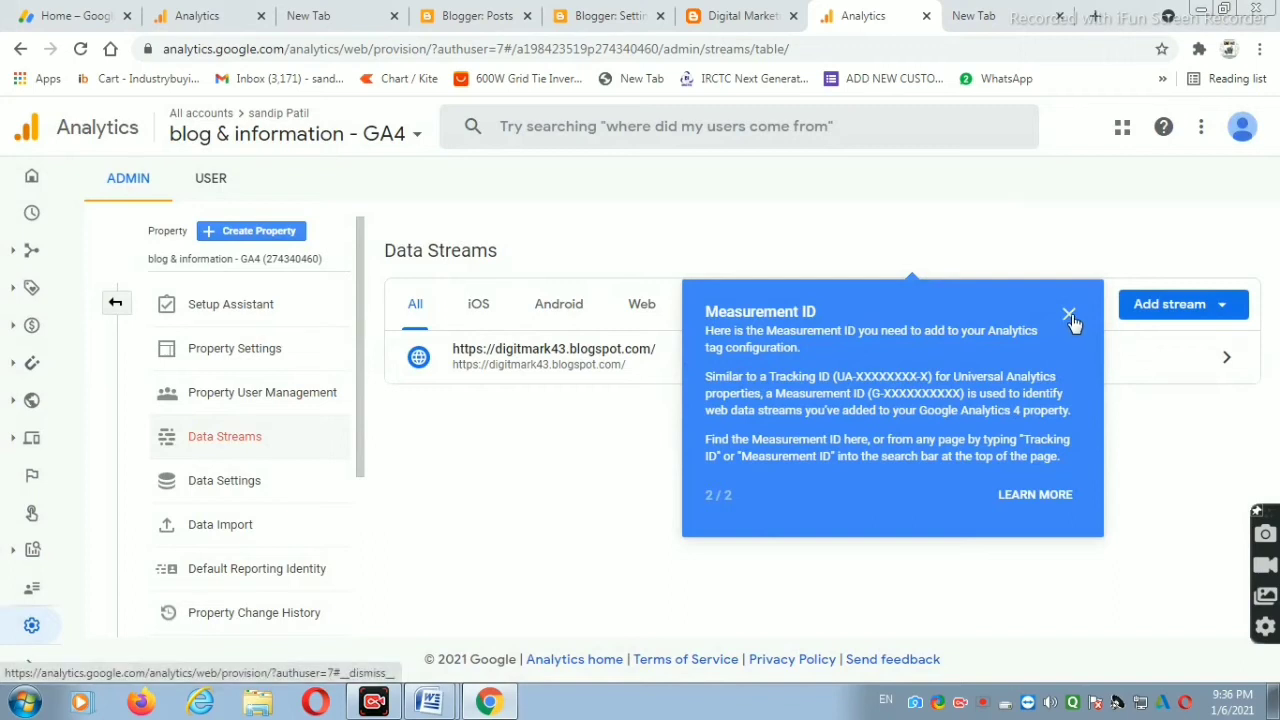
- Dismiss the Measurement ID tip and reopen the blog's web data stream to examine its measurement ID, tagging instructions and additional settings
click(1070, 318)
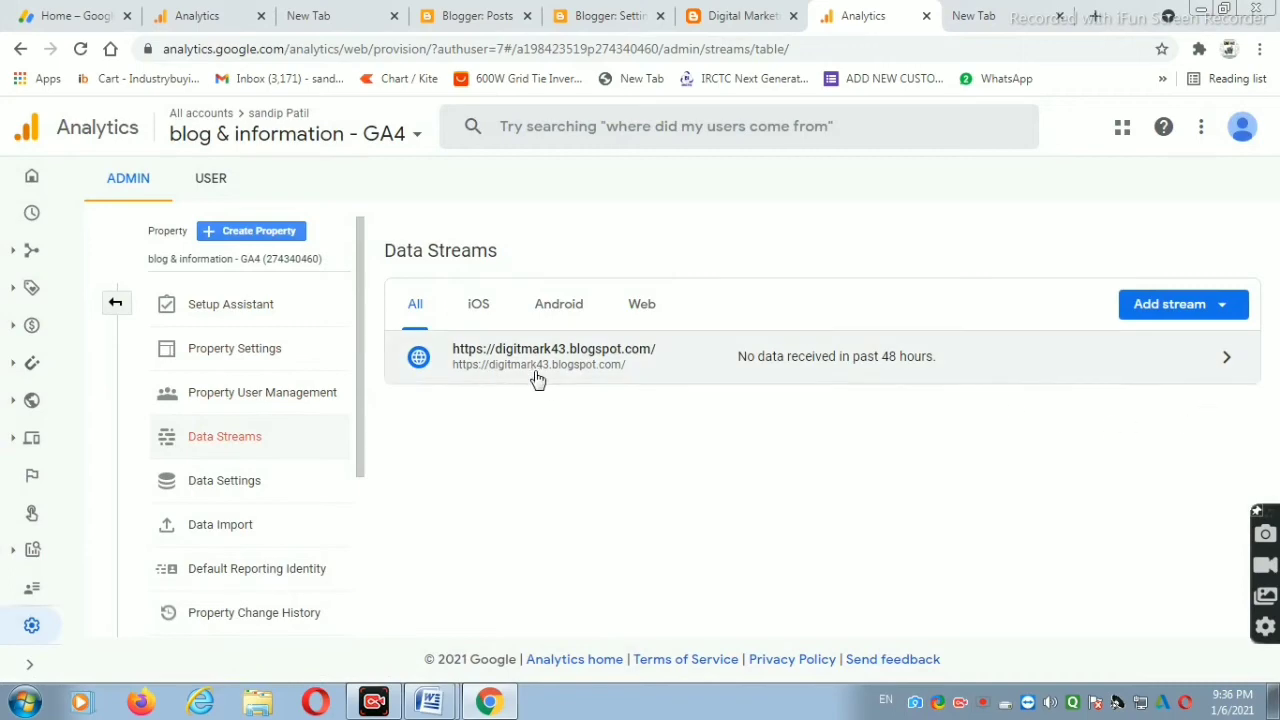
click(1226, 362)
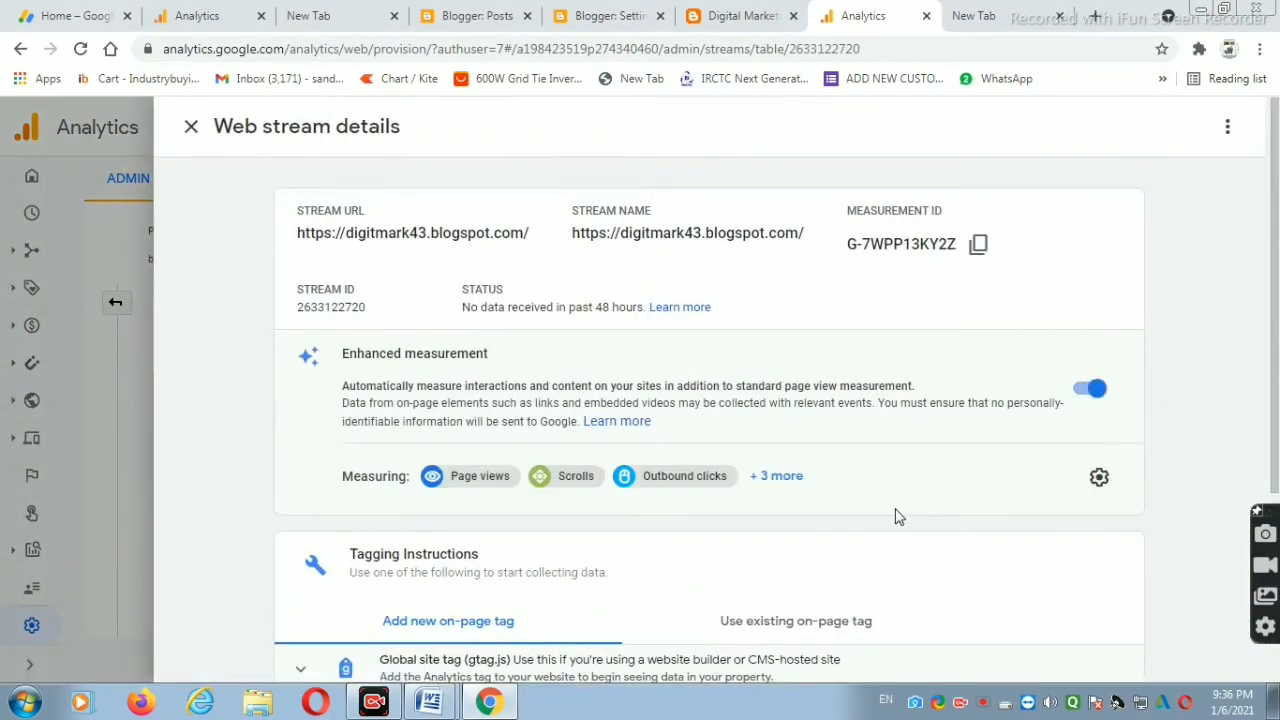
scroll(474, 349, down, 3)
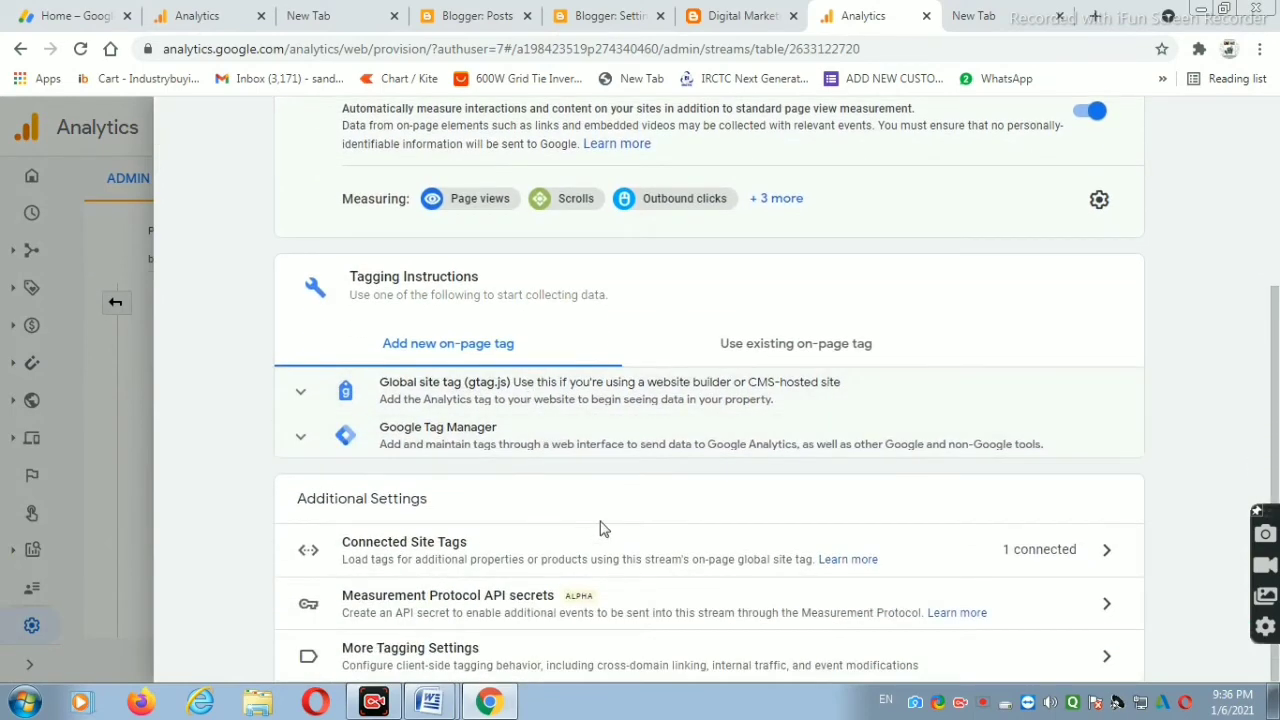
scroll(686, 571, up, 3)
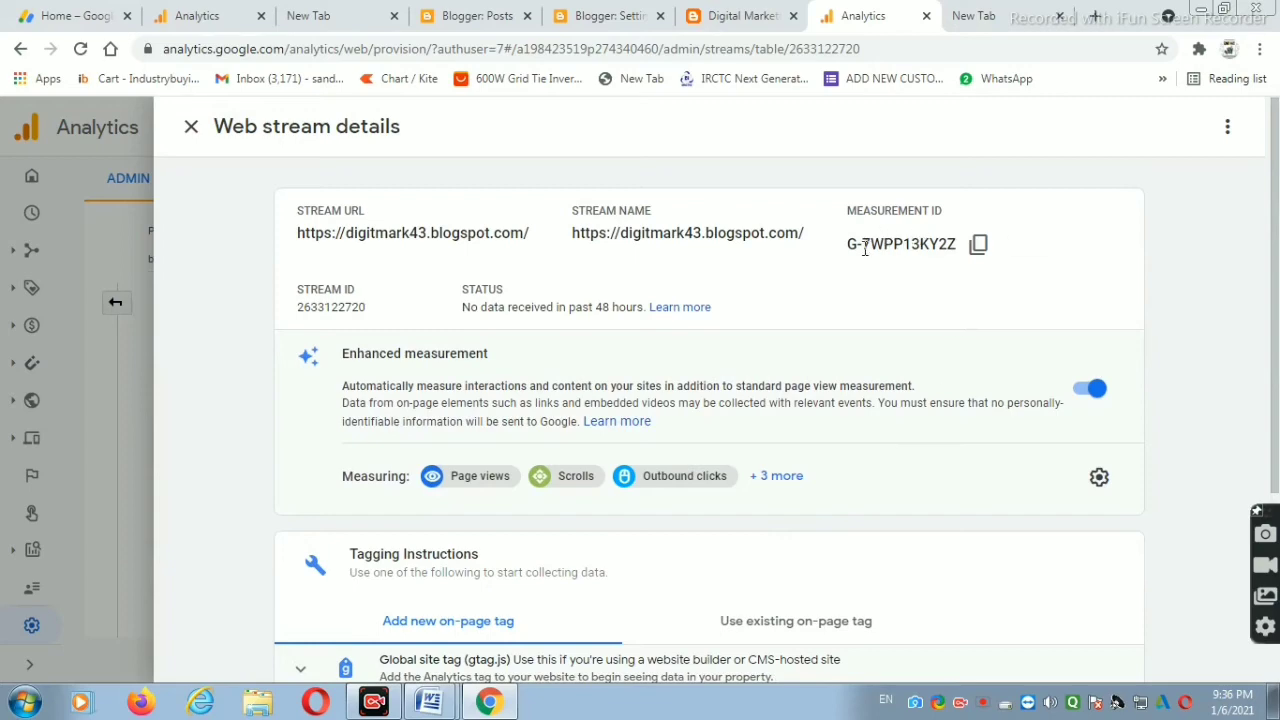
scroll(865, 305, down, 3)
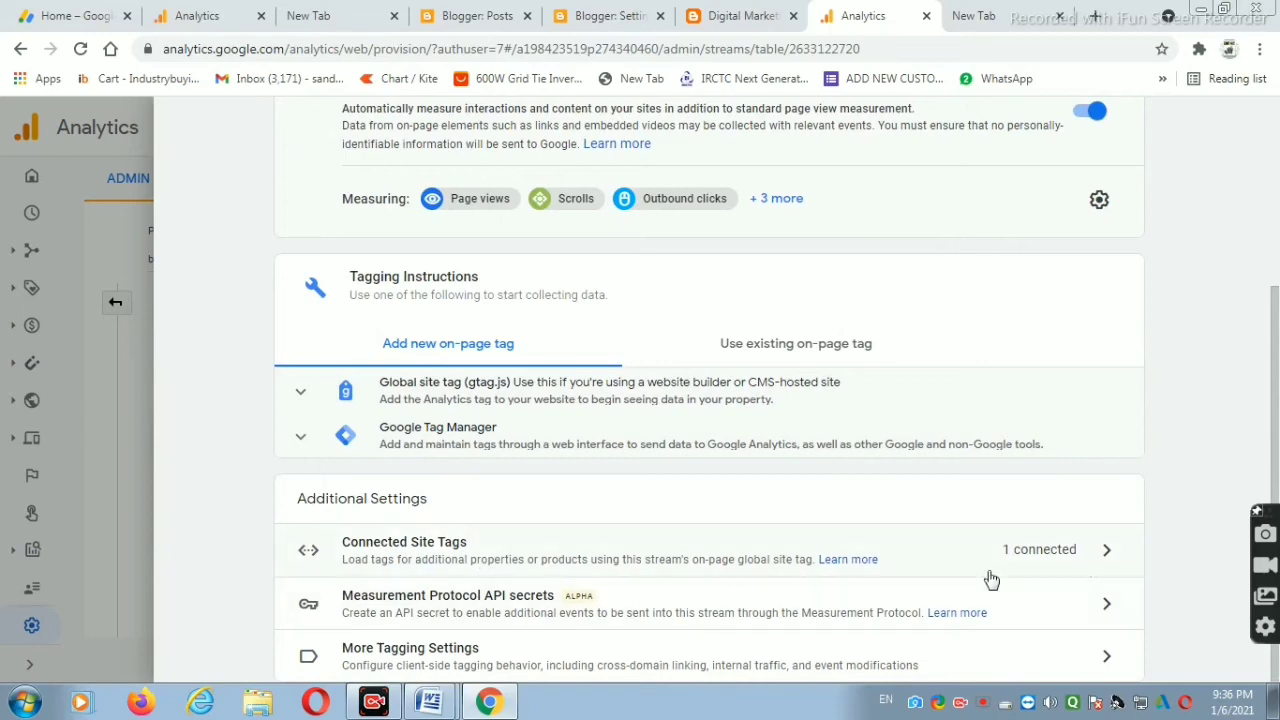
- Examine the tag ID under the web stream's Connected Site Tags, and close the connected tags and the stream details
click(1107, 551)
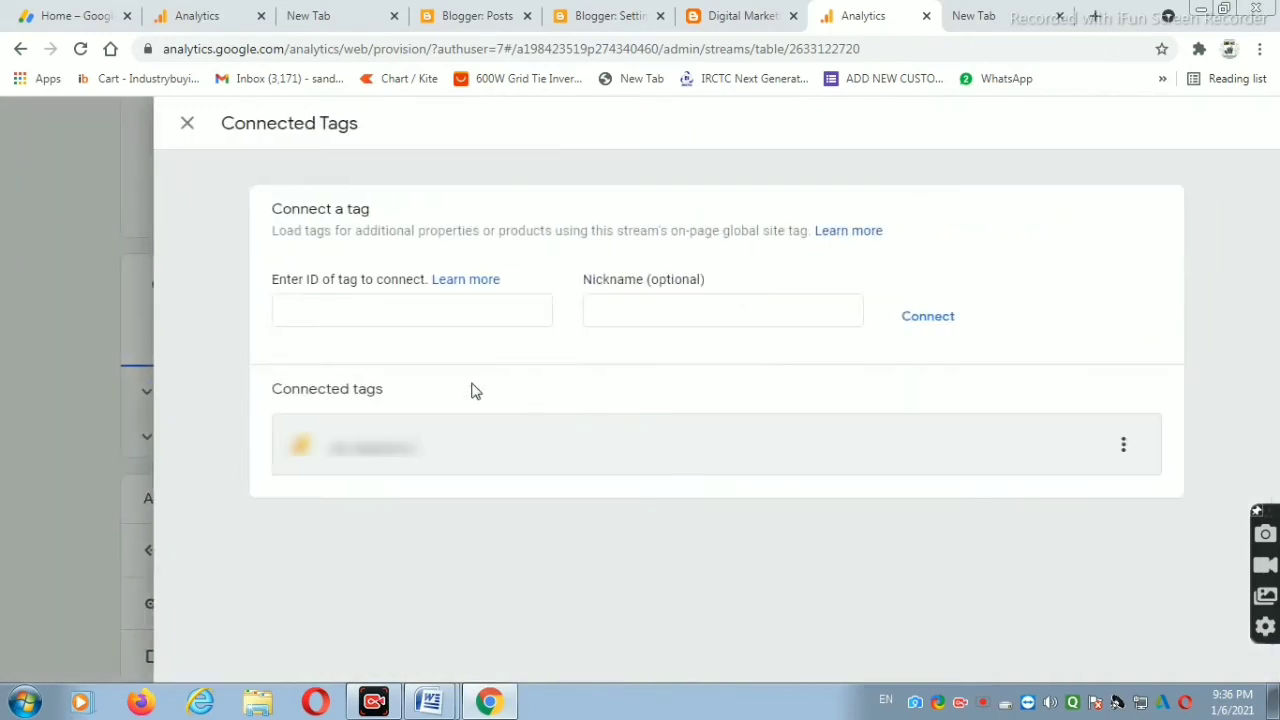
click(380, 312)
drag(332, 457, 435, 460)
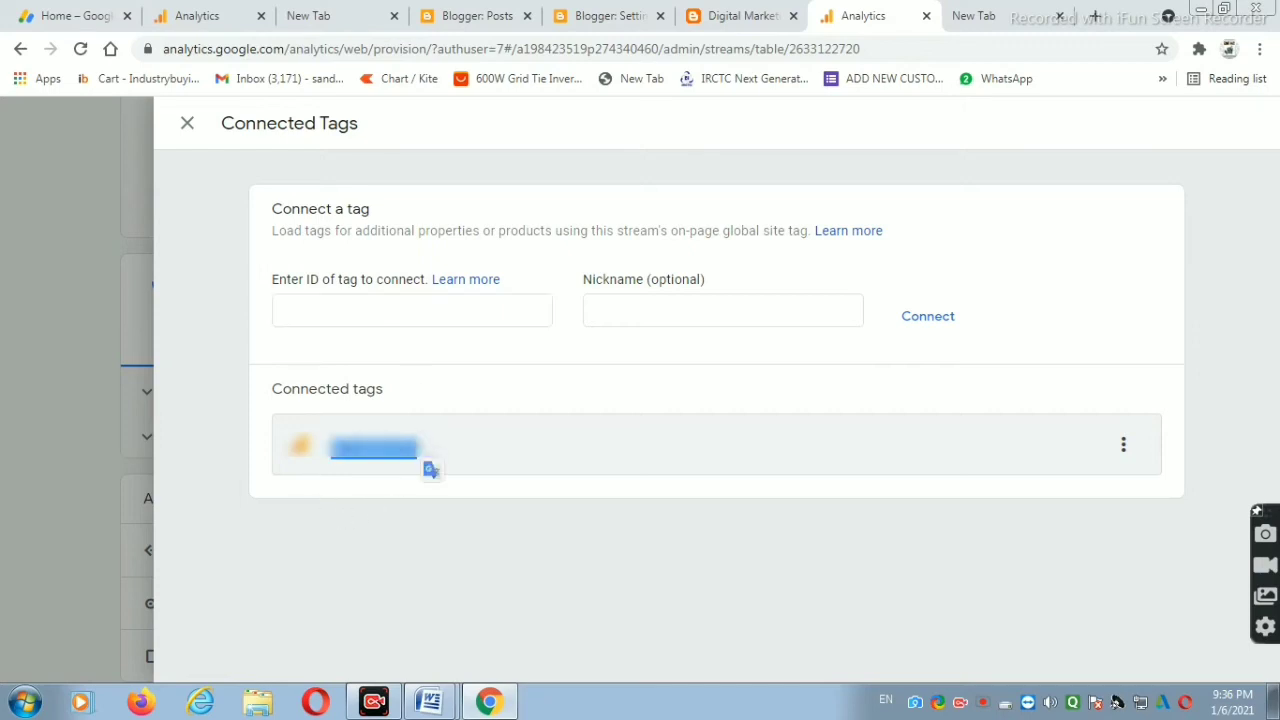
right_click(410, 456)
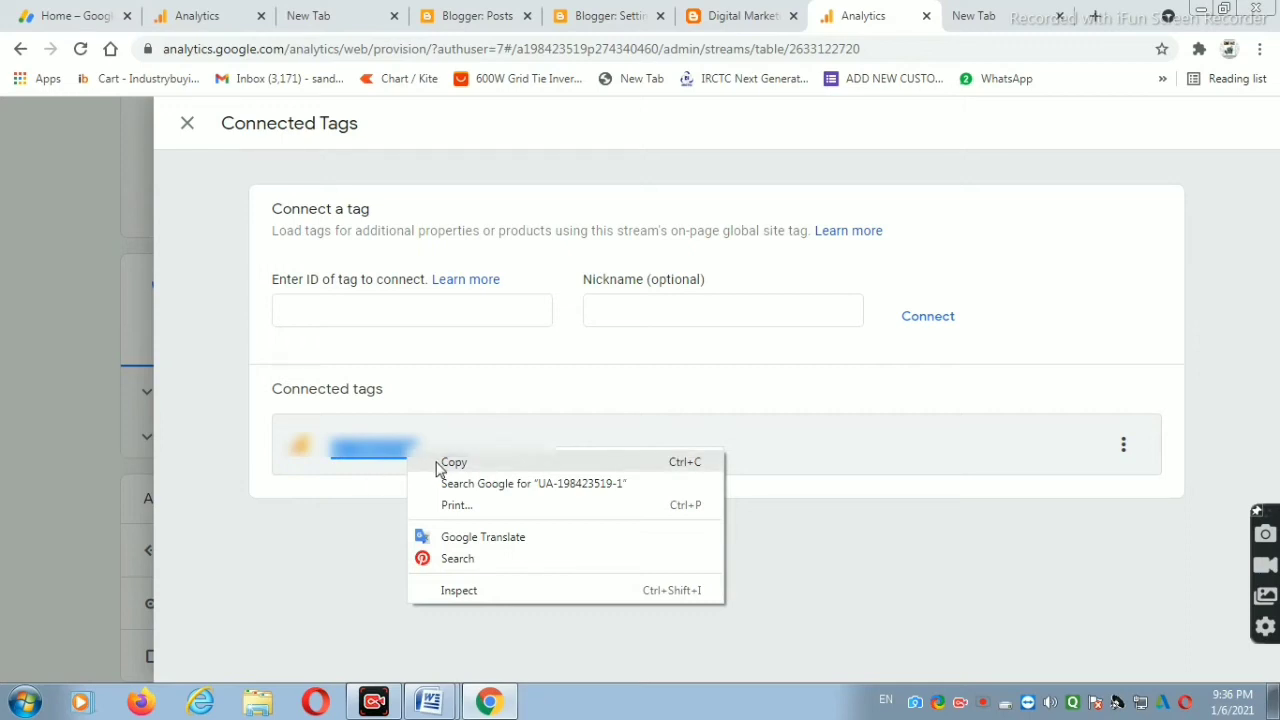
click(383, 486)
click(189, 124)
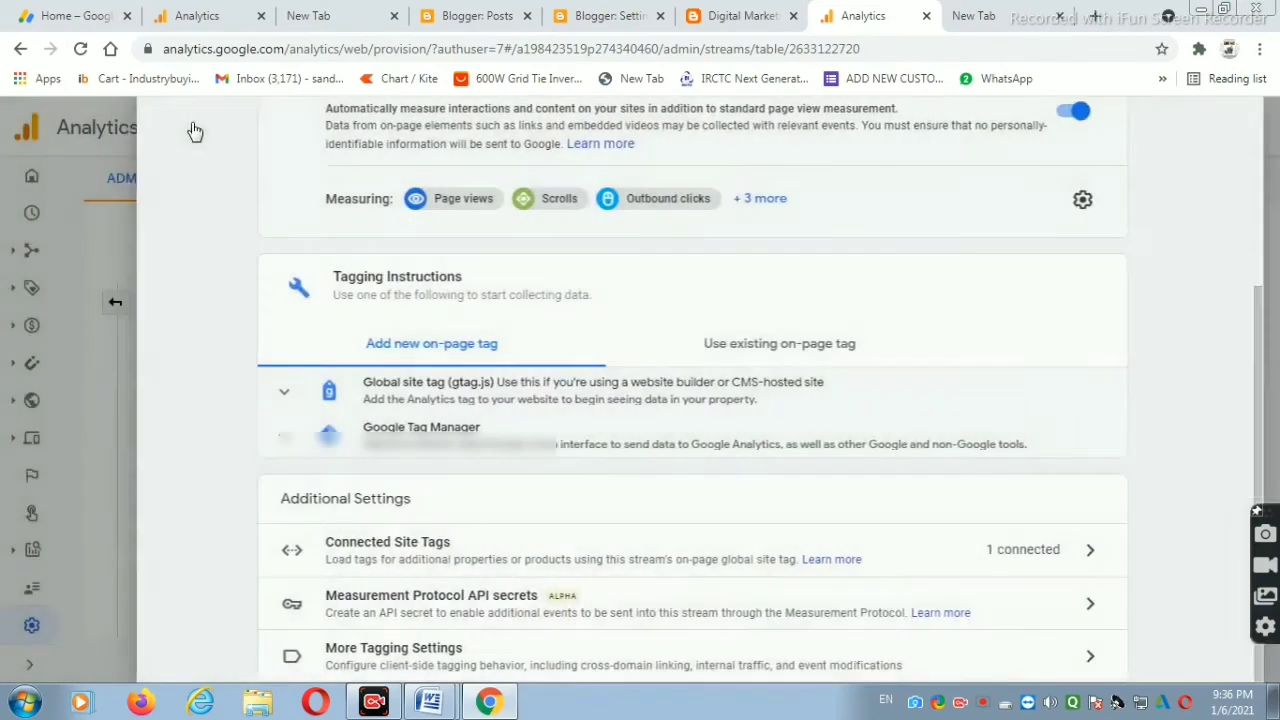
scroll(440, 320, up, 3)
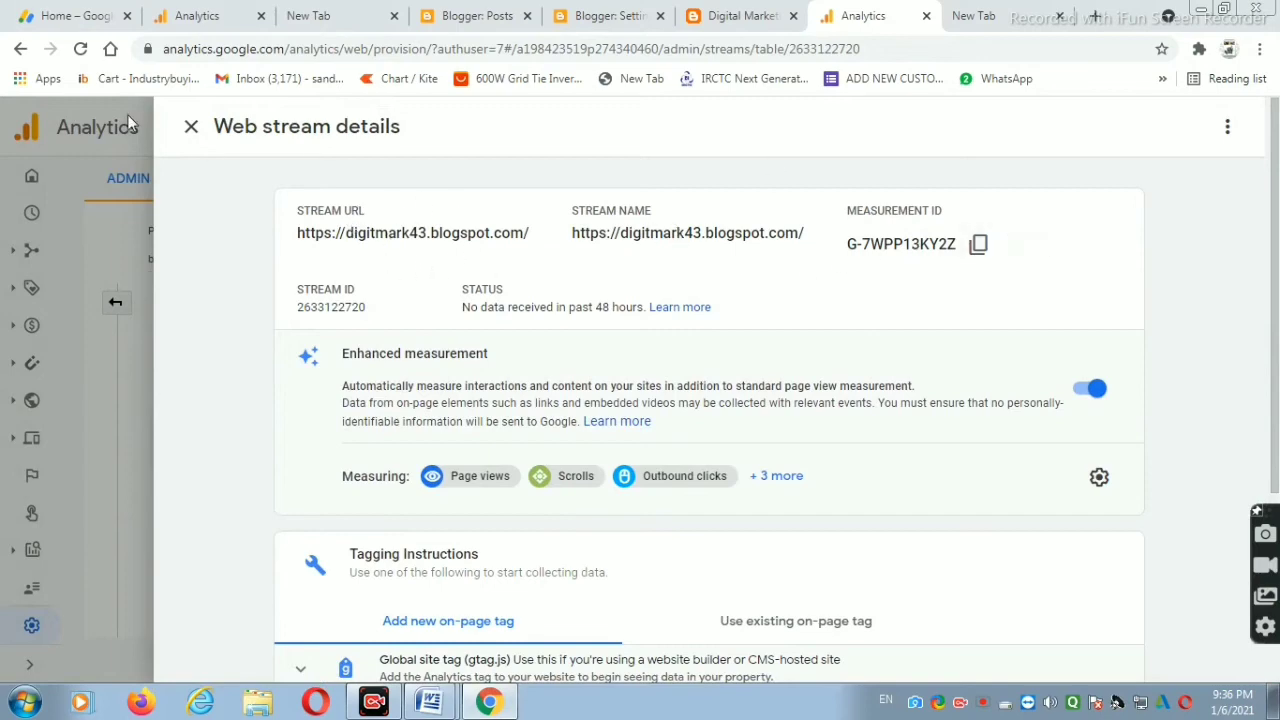
click(191, 128)
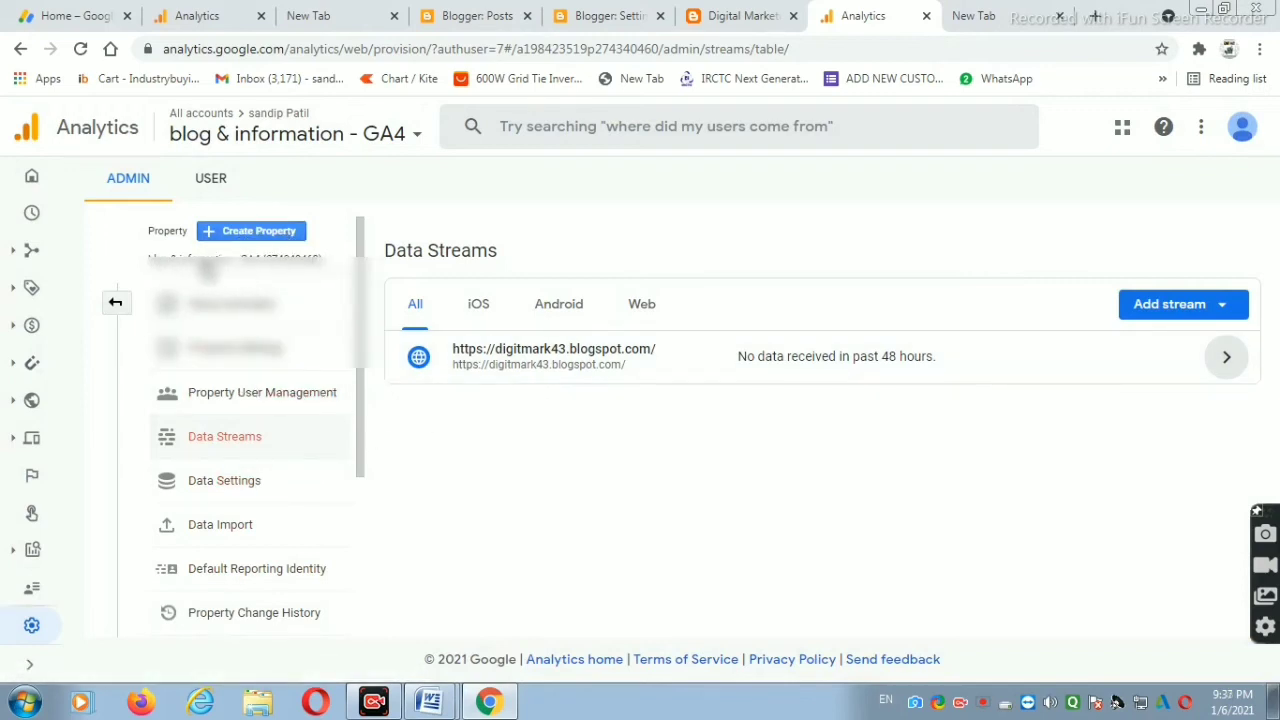
- Switch from the GA4 property to the blog & information Universal Analytics property and dismiss the mobile app offer and search tip
click(285, 258)
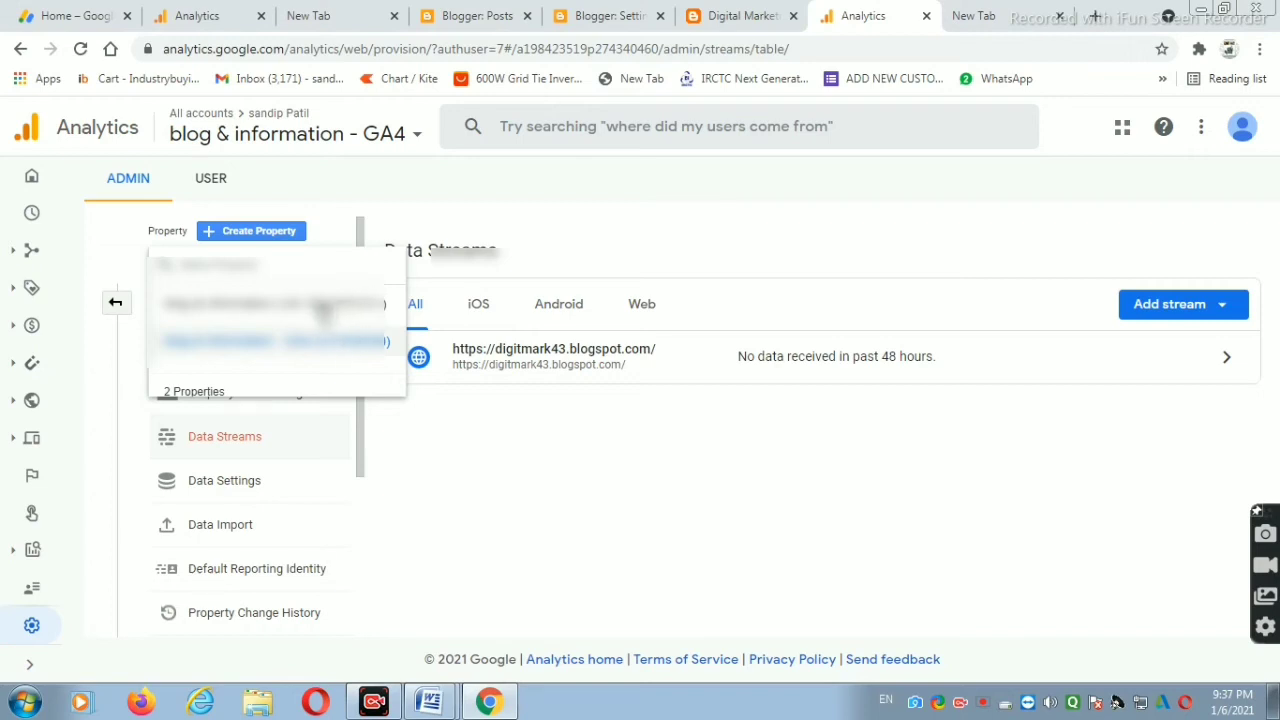
click(241, 306)
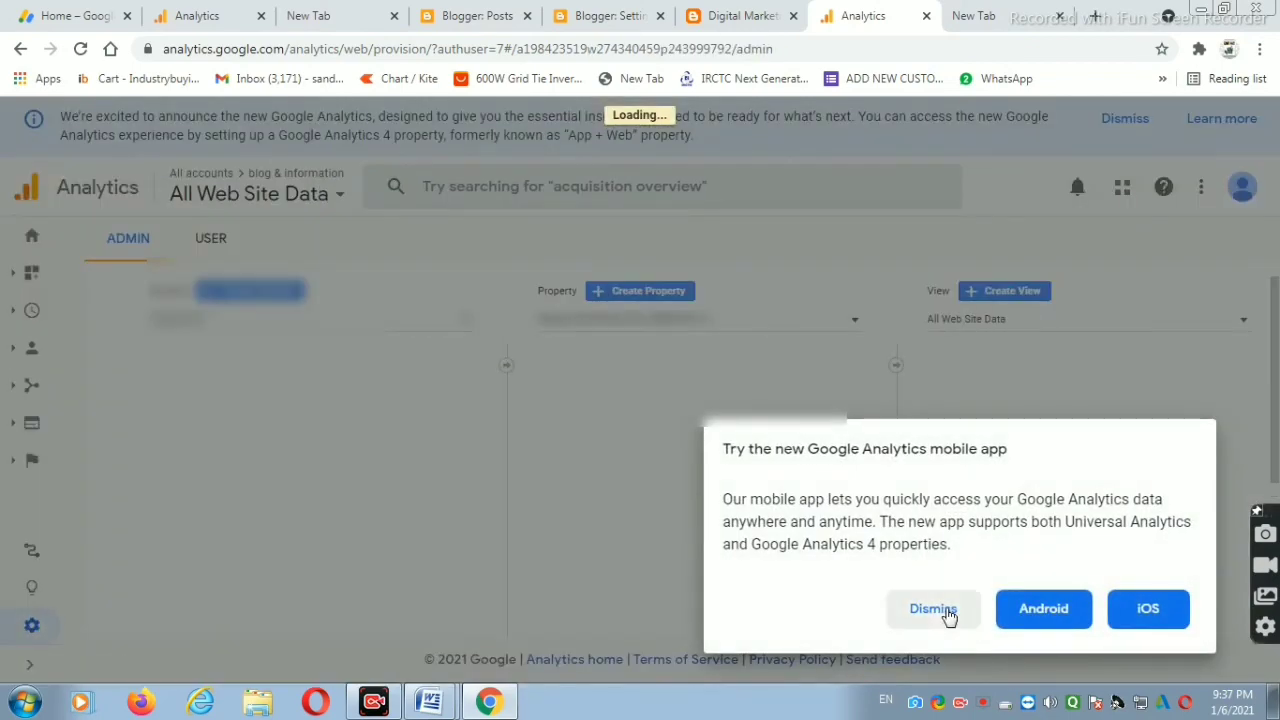
click(940, 612)
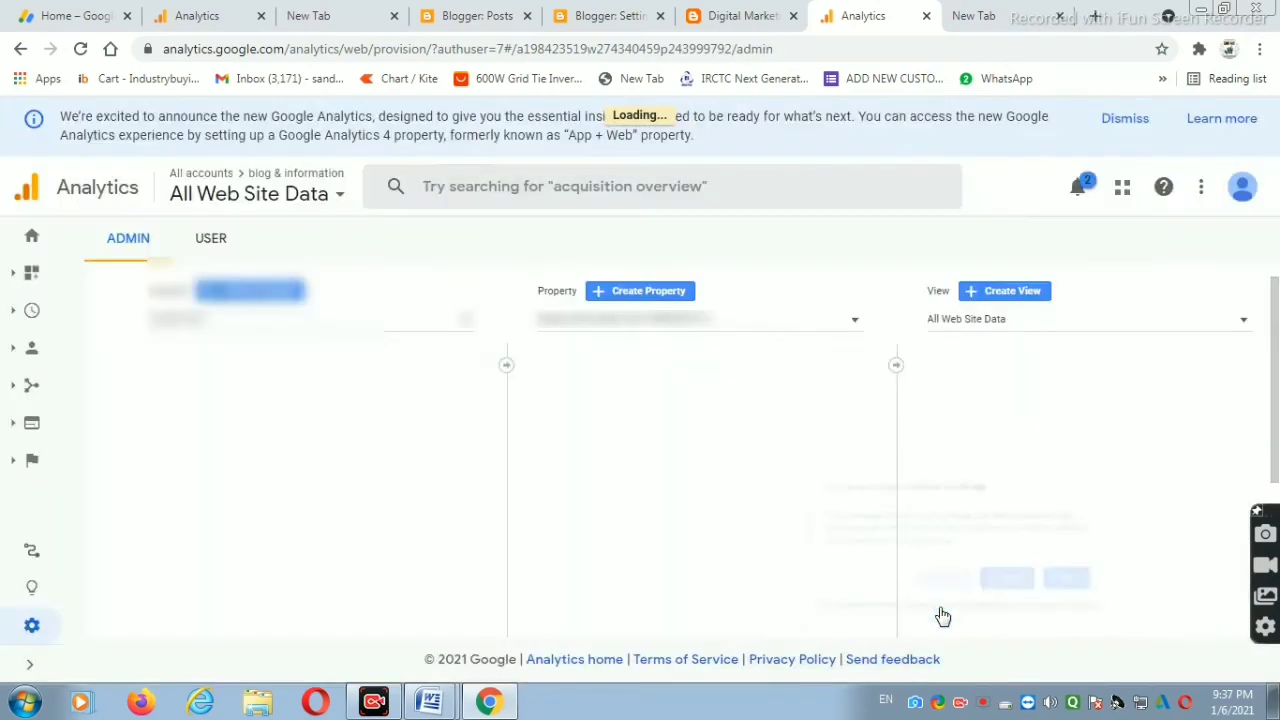
click(717, 322)
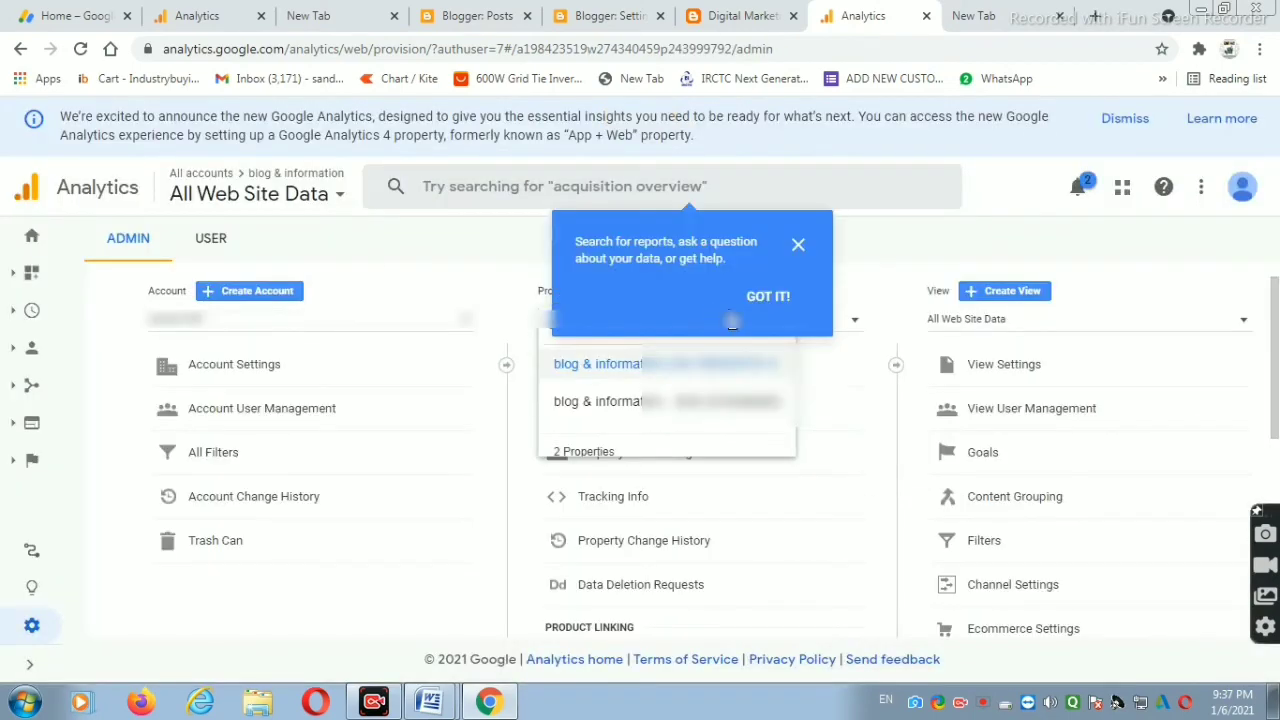
click(872, 297)
scroll(667, 445, down, 1)
scroll(668, 457, up, 1)
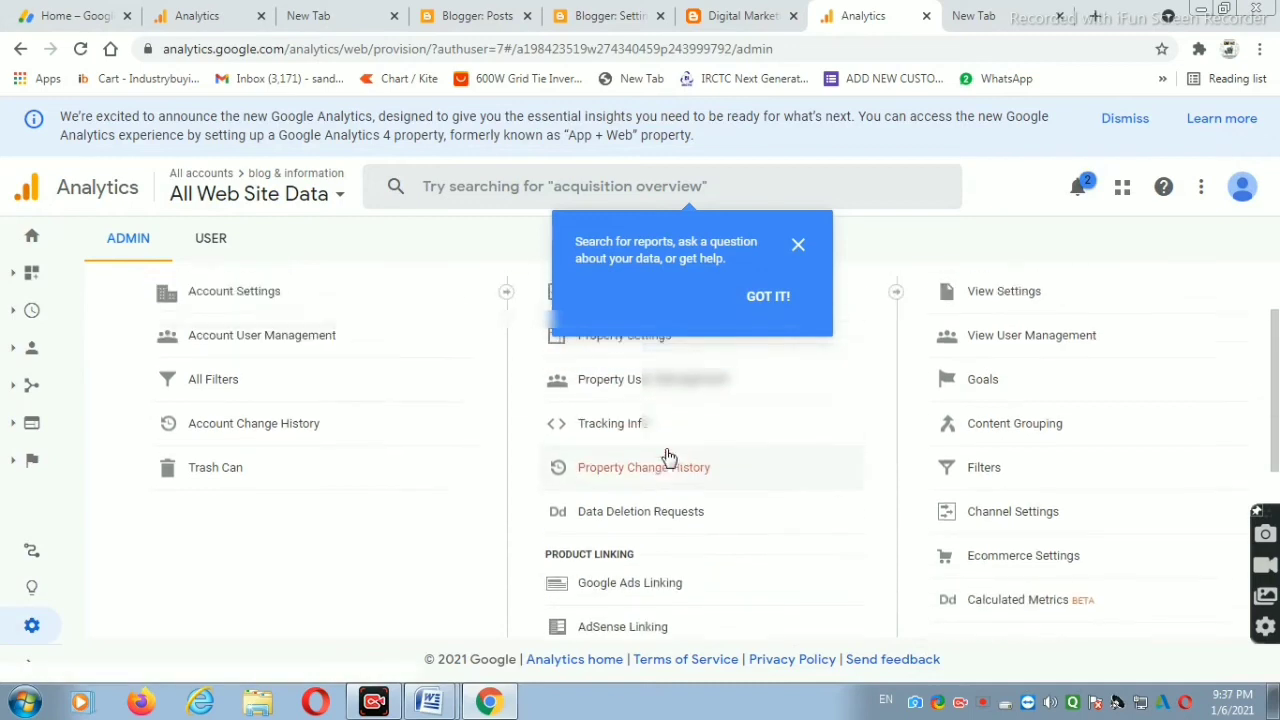
click(800, 245)
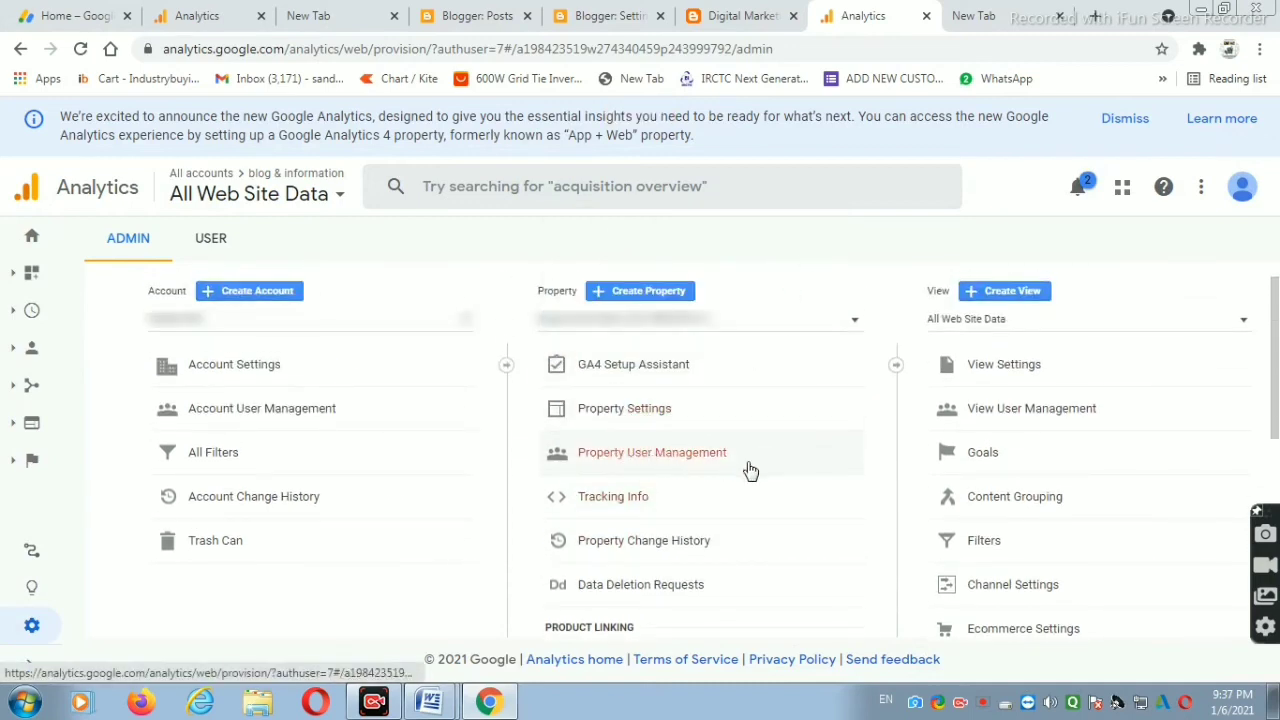
- Open the Universal Analytics property's Property Settings and copy its Tracking Id
click(630, 410)
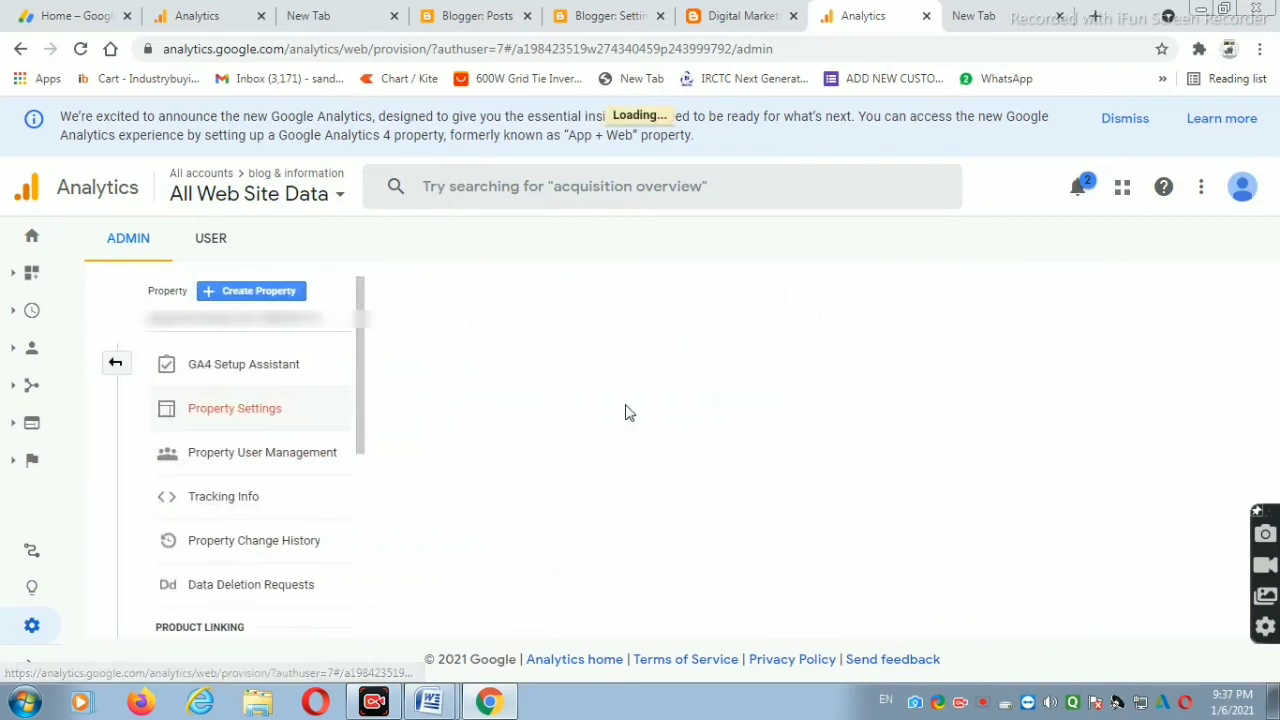
scroll(429, 486, down, 1)
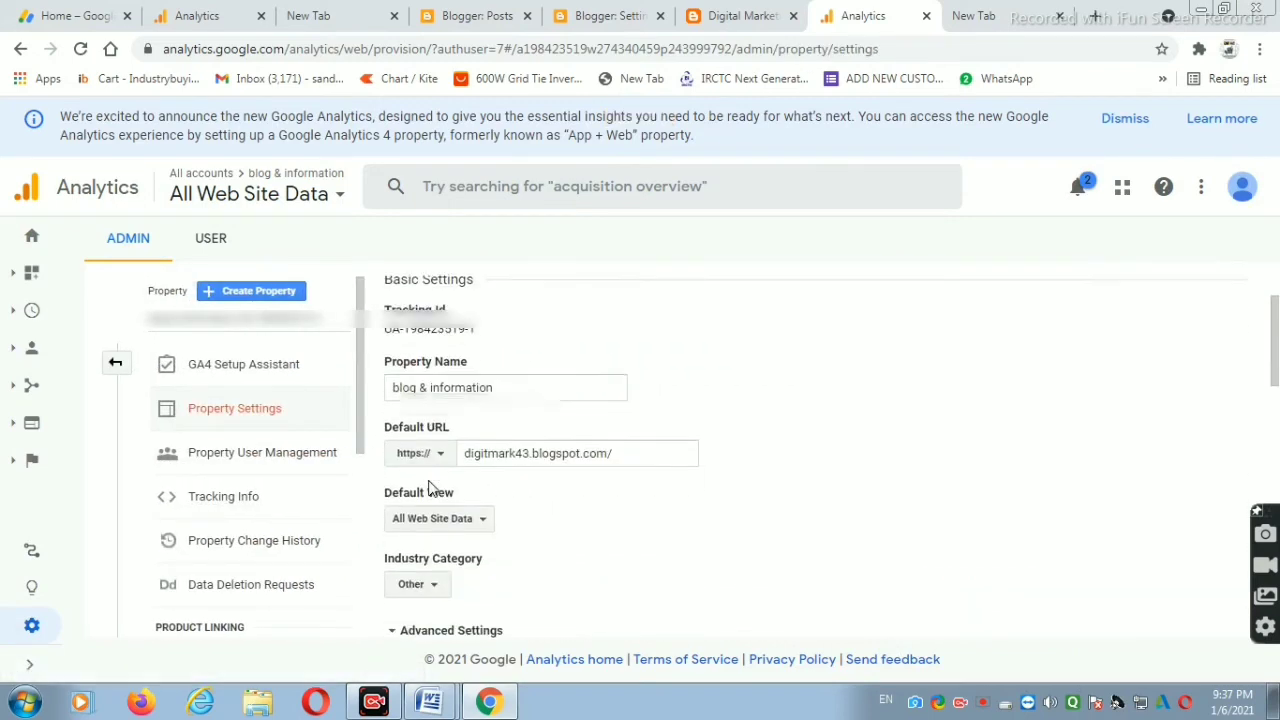
scroll(434, 492, up, 1)
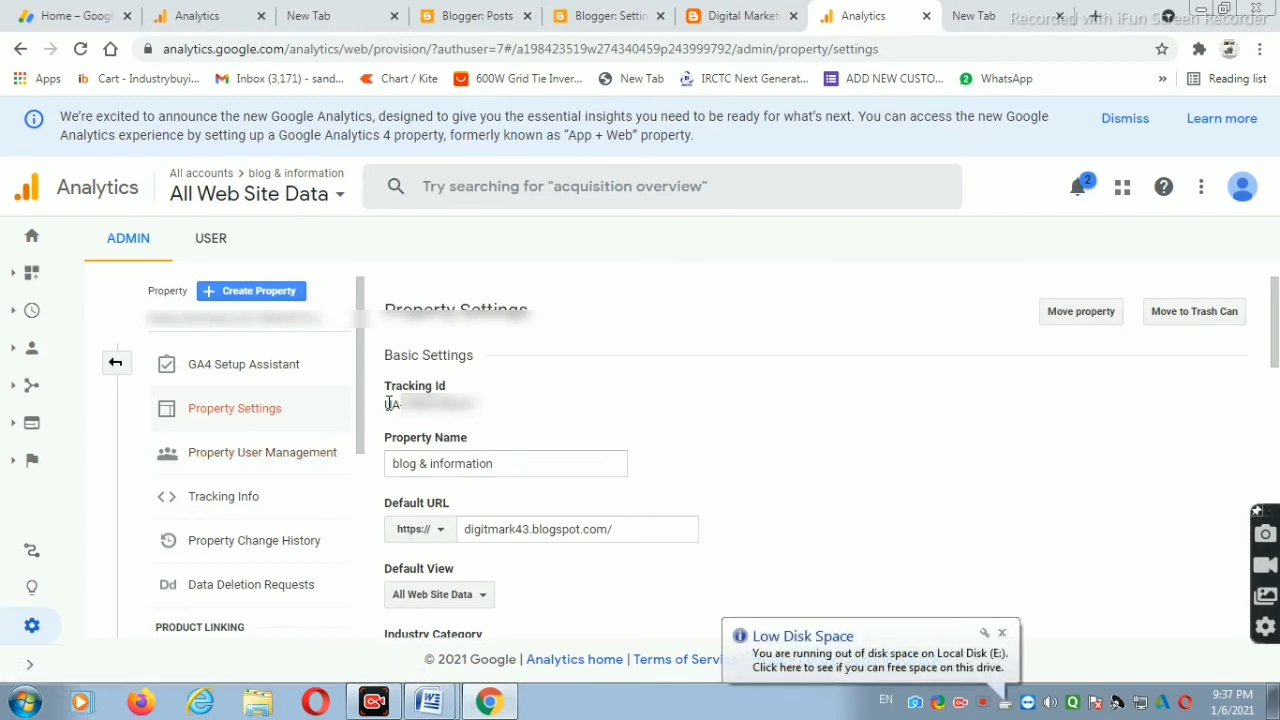
double_click(388, 403)
right_click(460, 405)
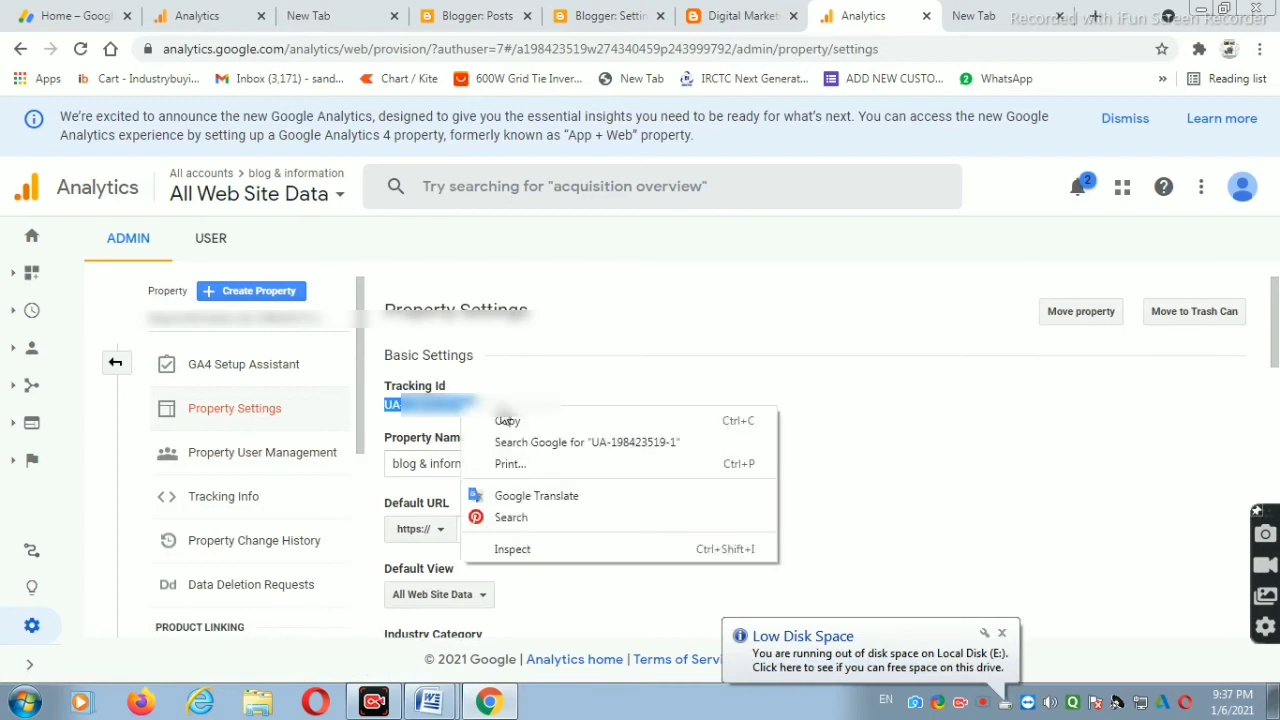
click(518, 424)
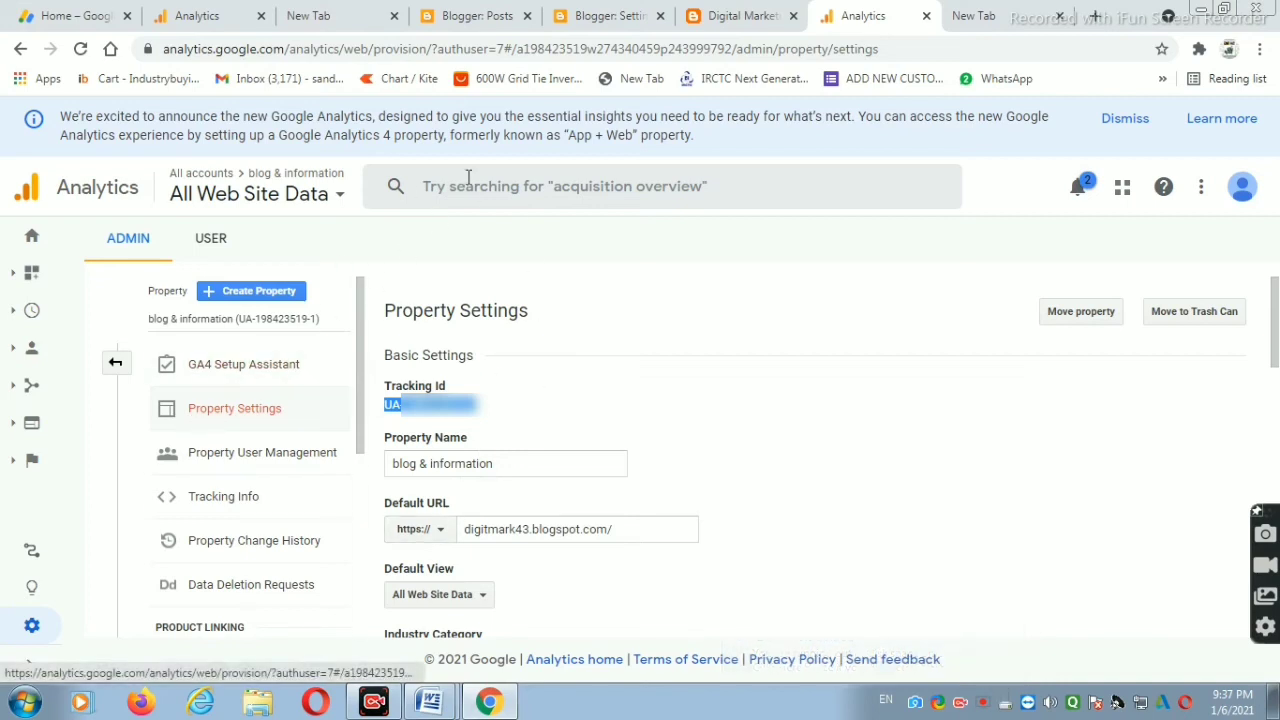
- Switch to the Blogger settings, paste the copied tracking ID as the Google Analytics Property ID and save it
click(592, 16)
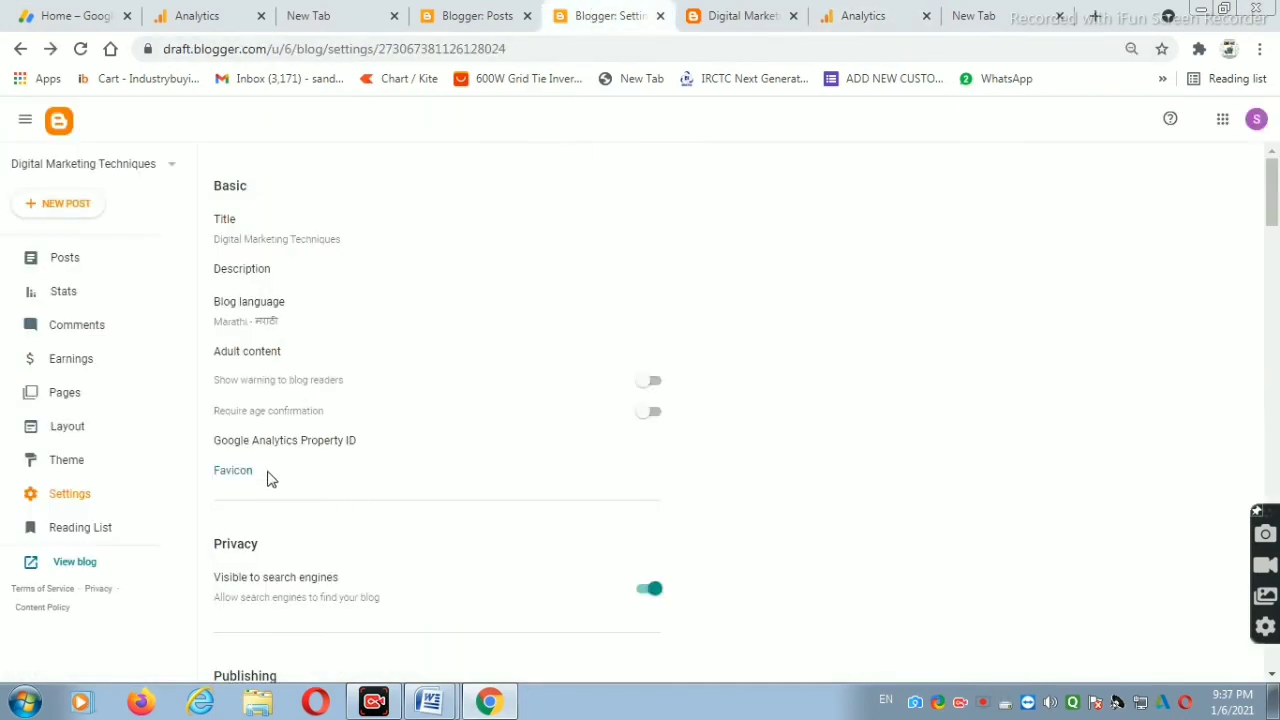
click(316, 447)
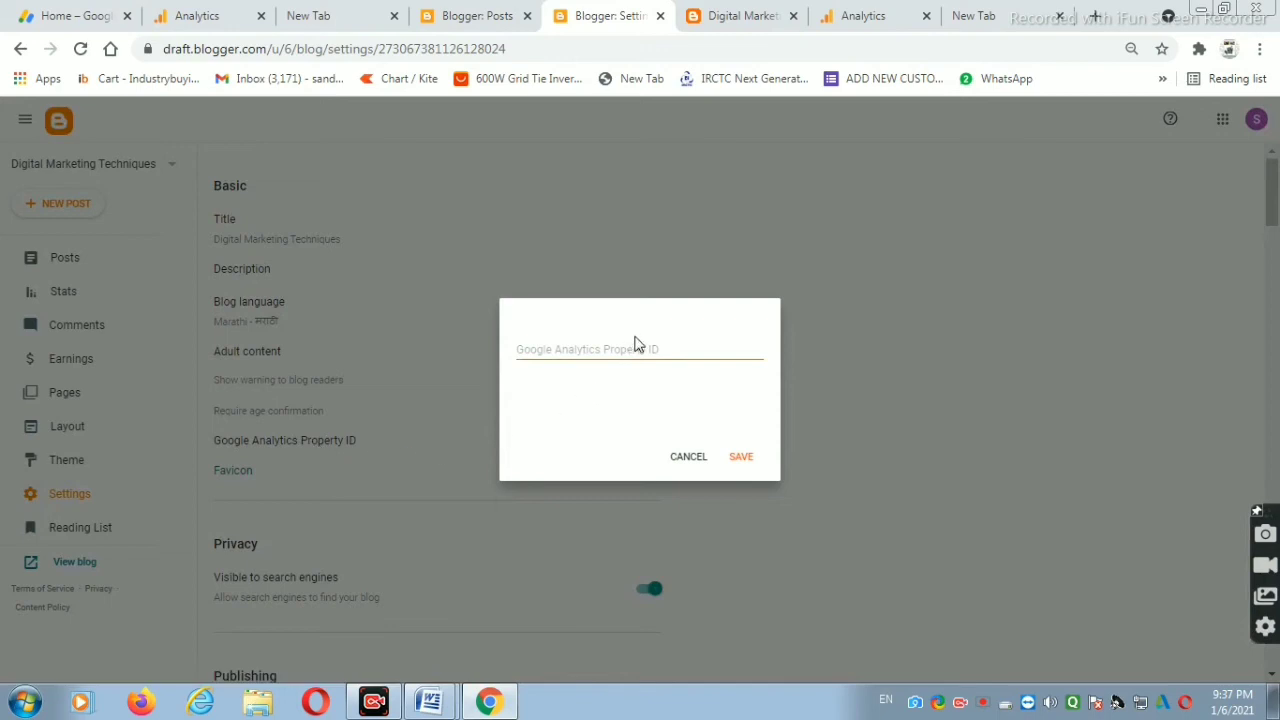
click(587, 350)
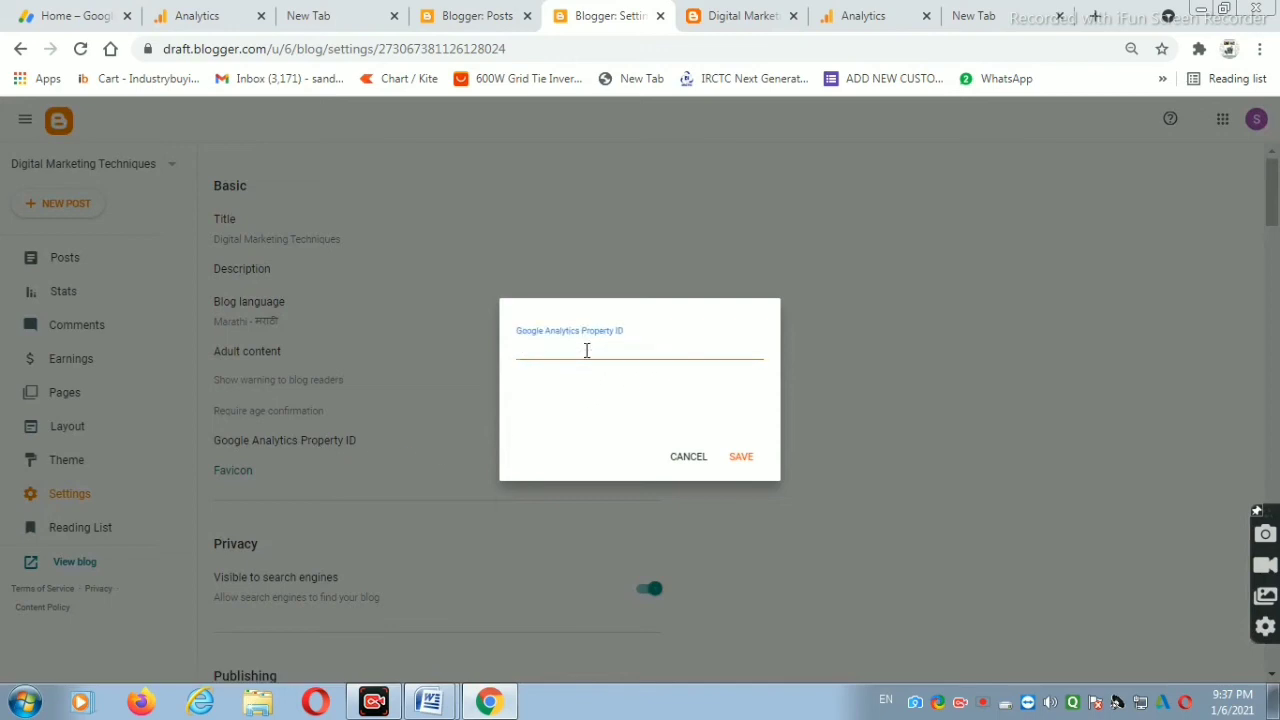
right_click(586, 351)
click(633, 462)
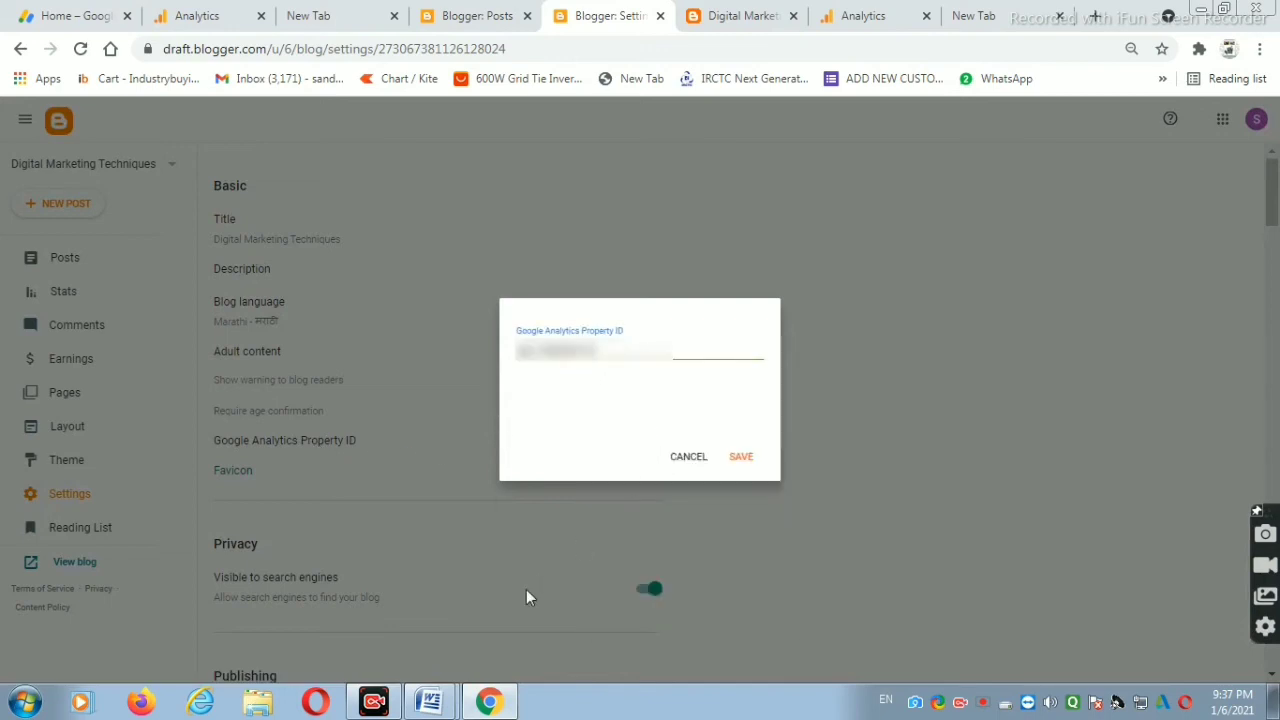
click(742, 460)
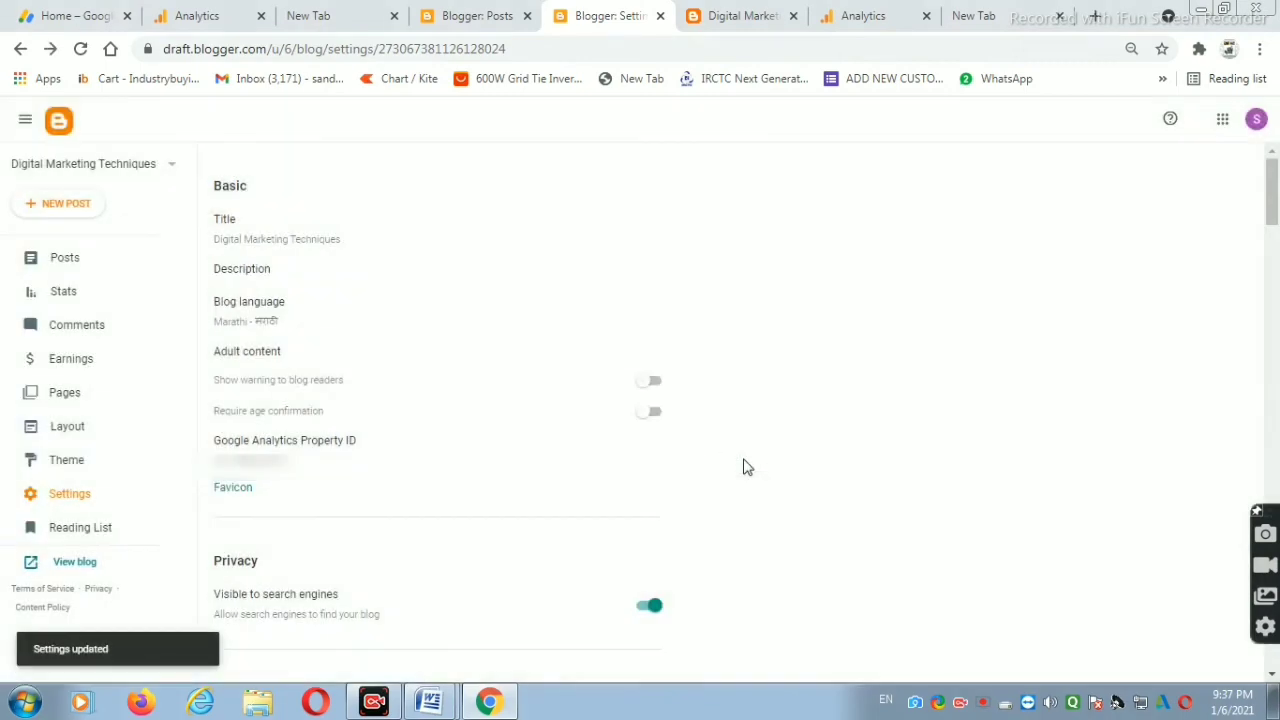
- View the live Digital Marketing Techniques blog and look at its side menu
click(57, 566)
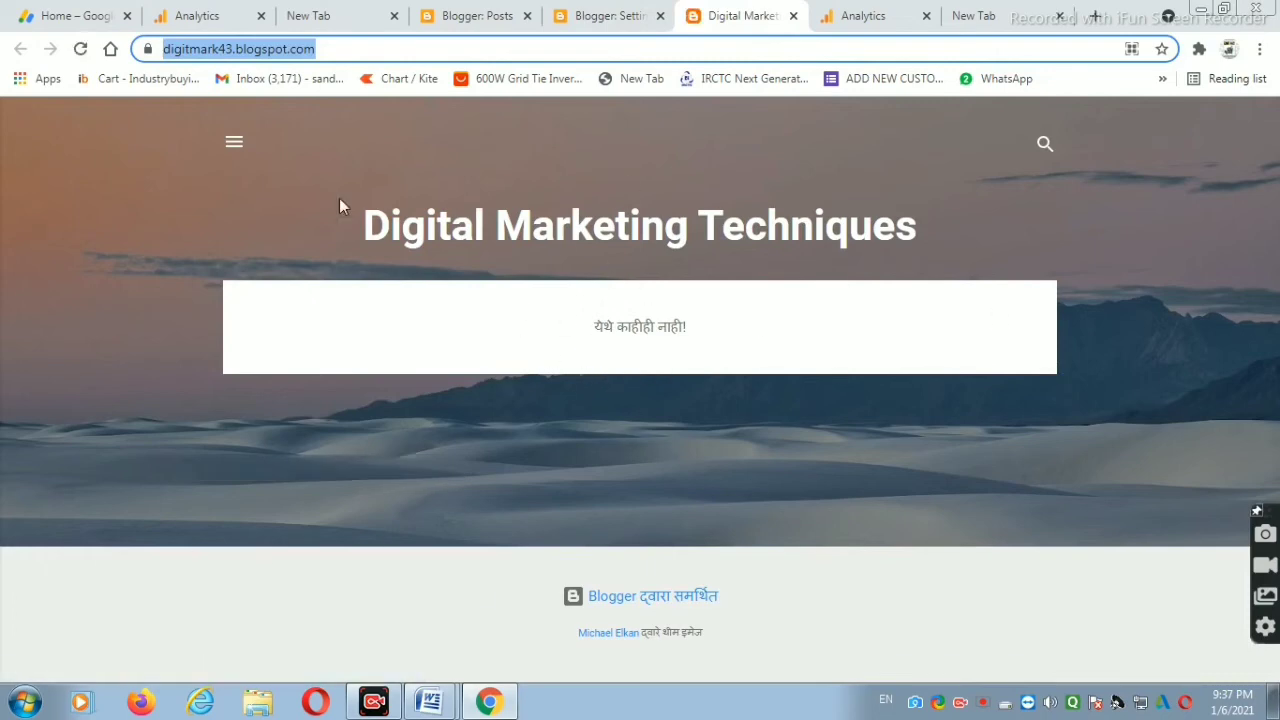
click(234, 146)
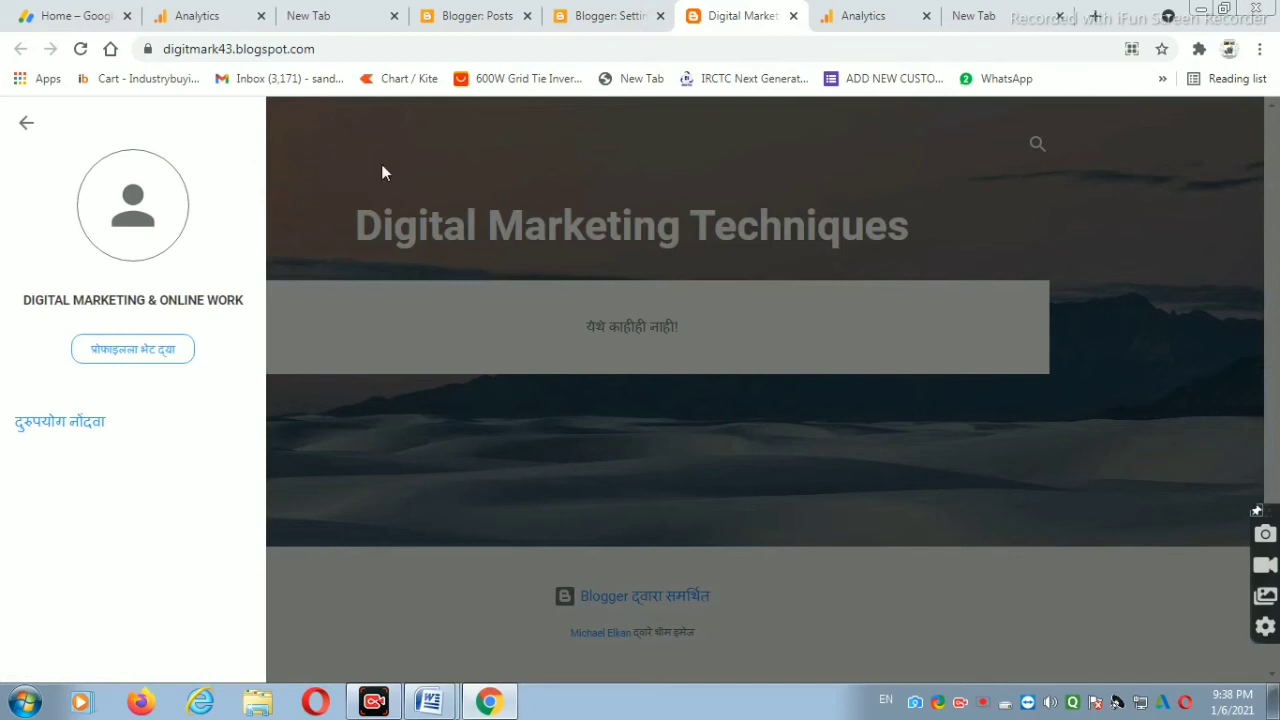
click(382, 168)
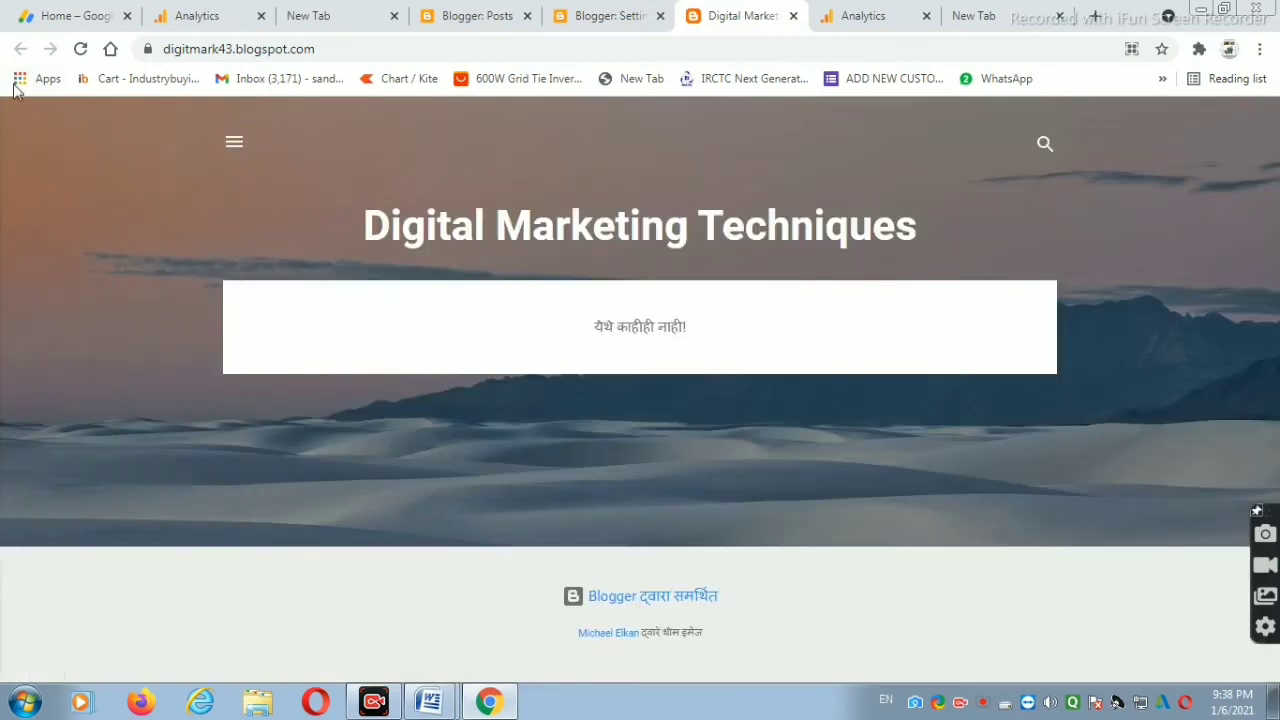
- Switch back to Google Analytics and examine the Home overview for active users, user acquisition and retention
click(846, 18)
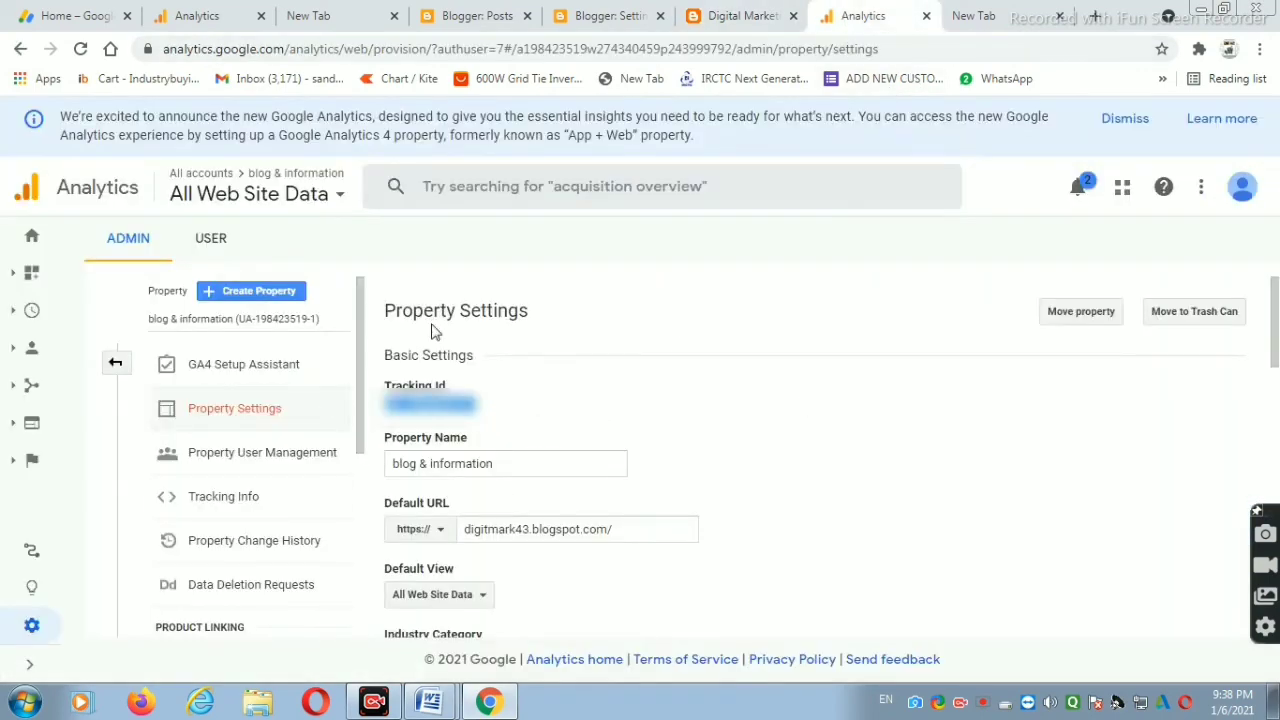
click(1241, 189)
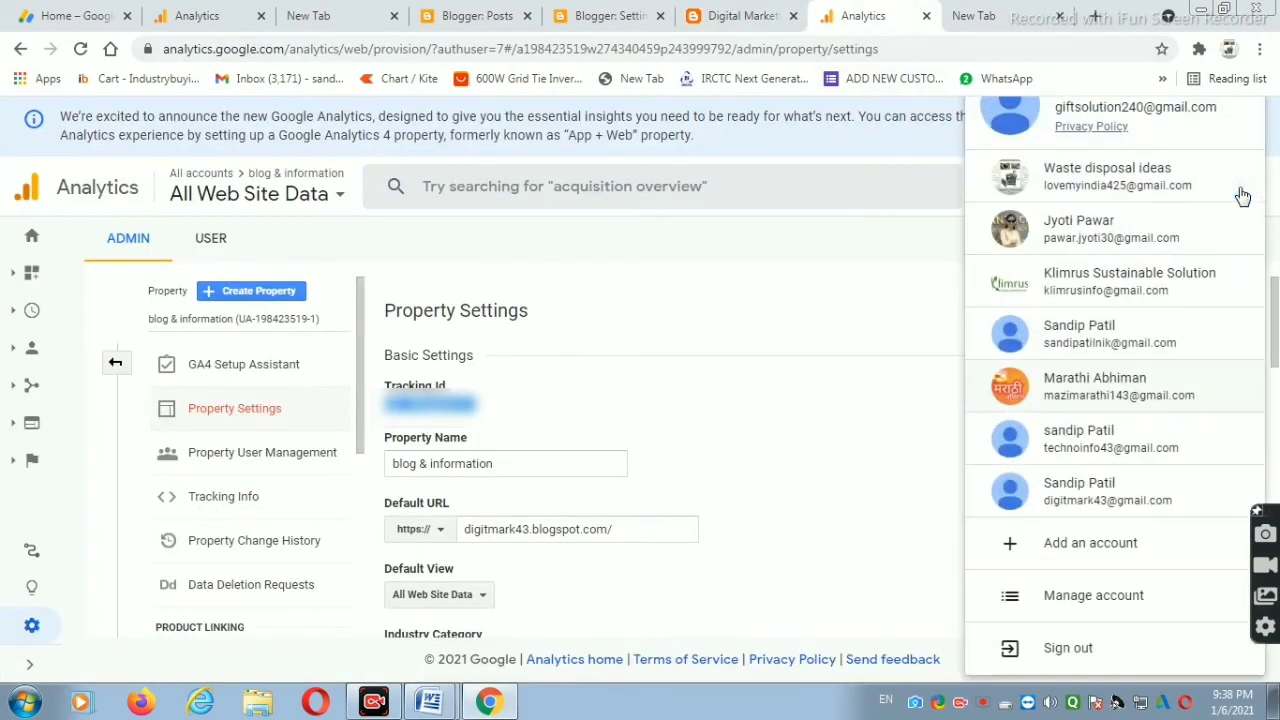
click(793, 337)
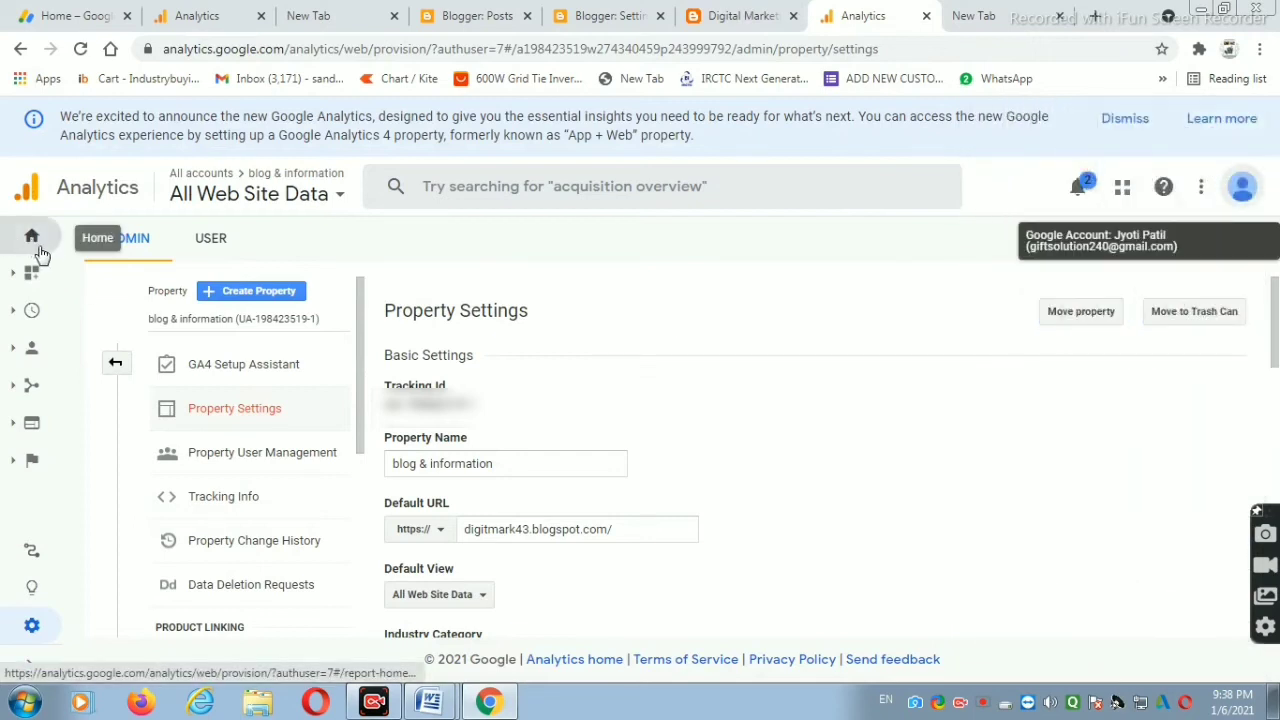
click(32, 240)
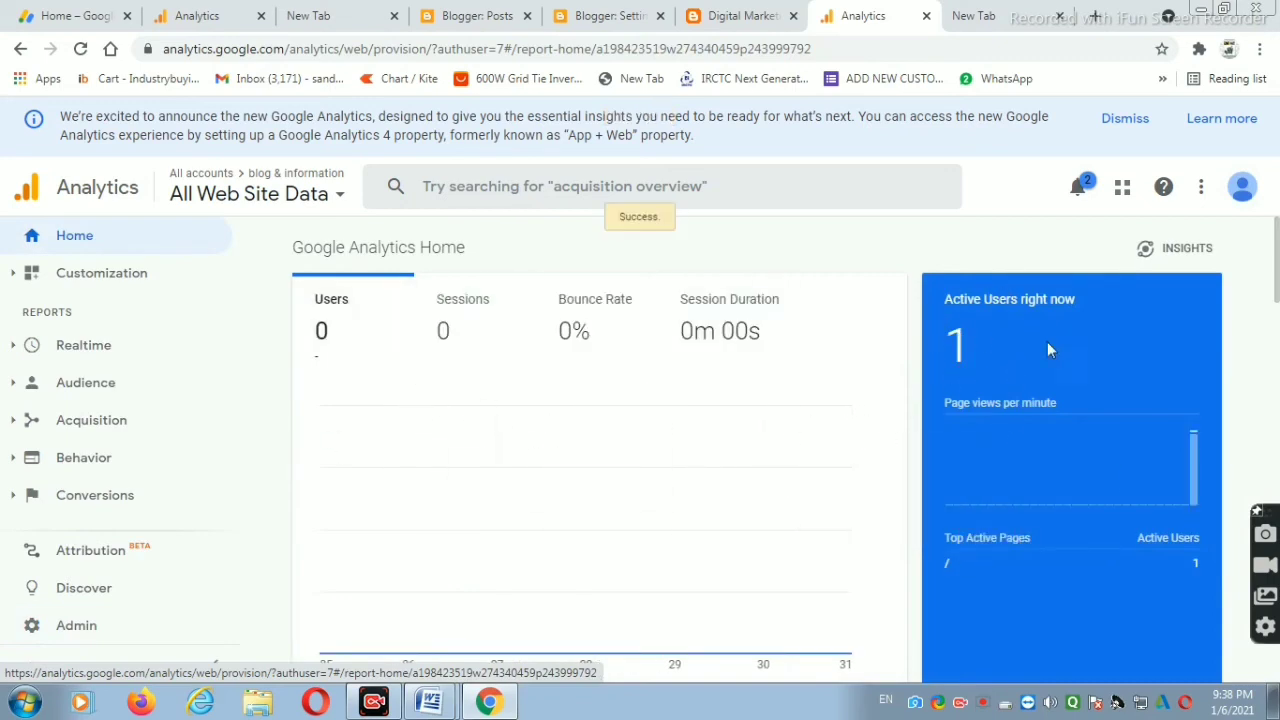
scroll(1005, 363, down, 5)
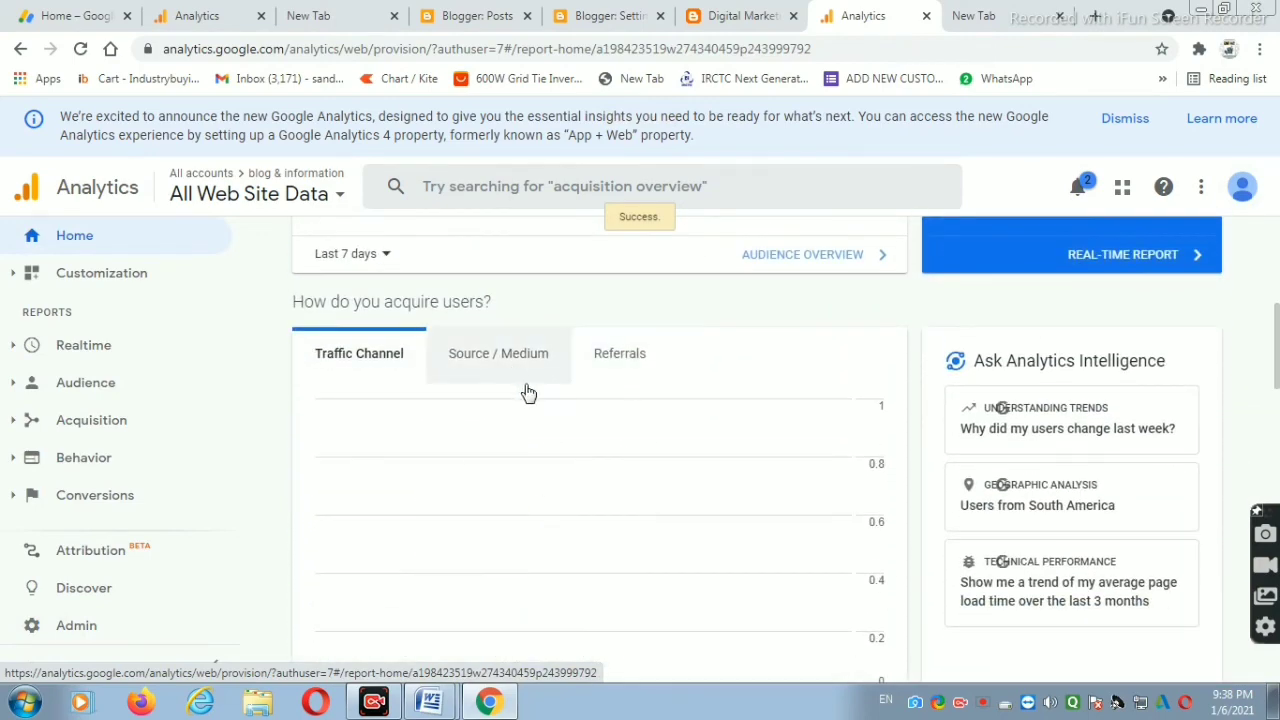
scroll(549, 391, up, 3)
scroll(557, 391, down, 5)
scroll(655, 427, down, 4)
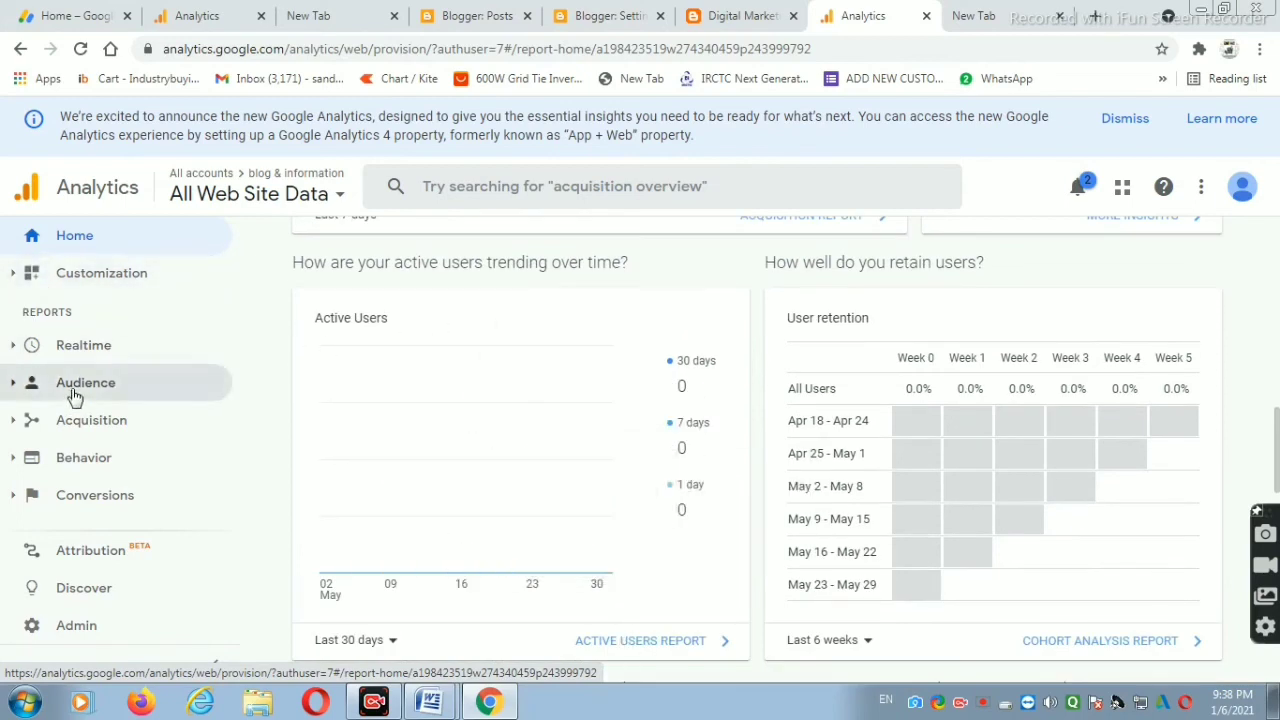
- View the Realtime reports for Overview, Locations and Traffic Sources
click(115, 347)
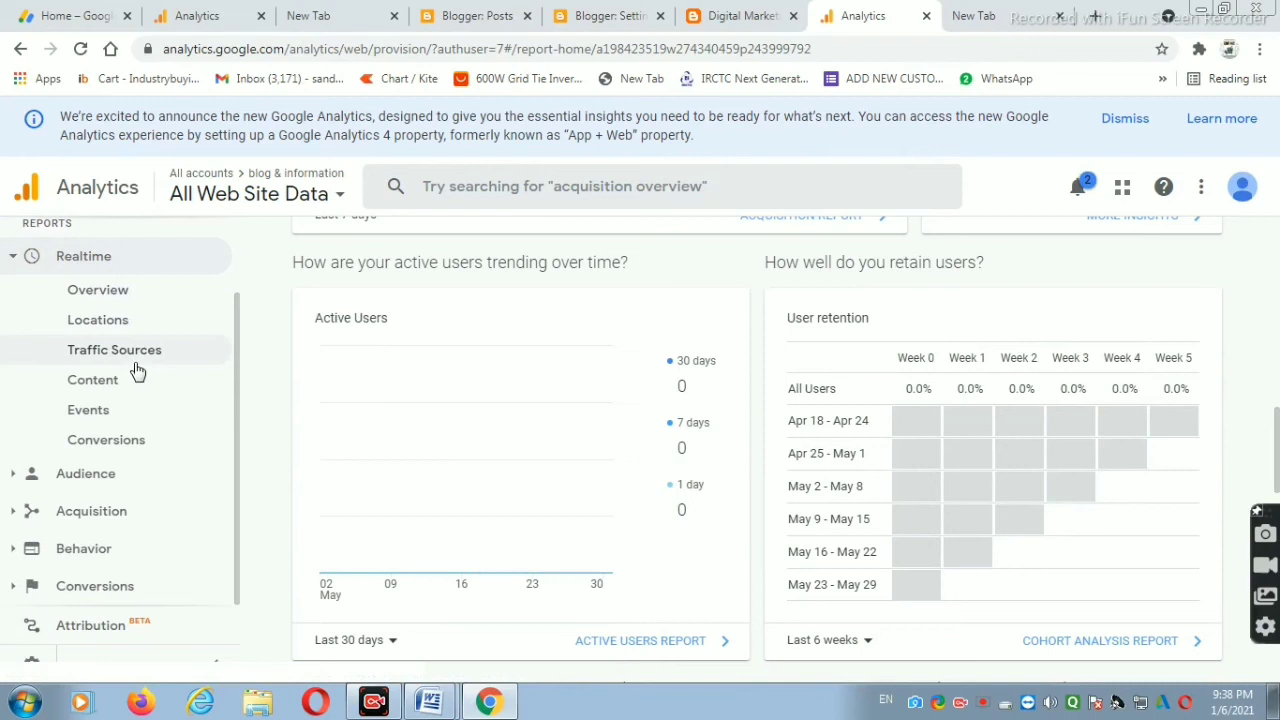
click(141, 287)
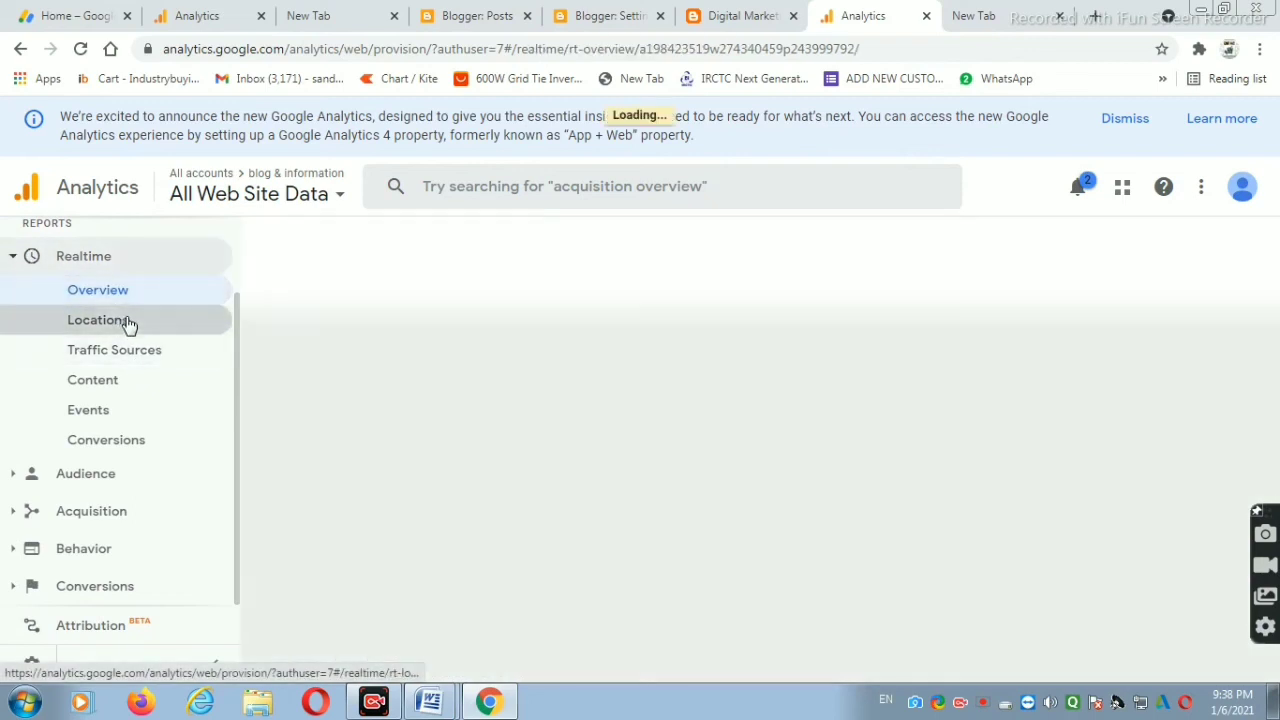
click(97, 320)
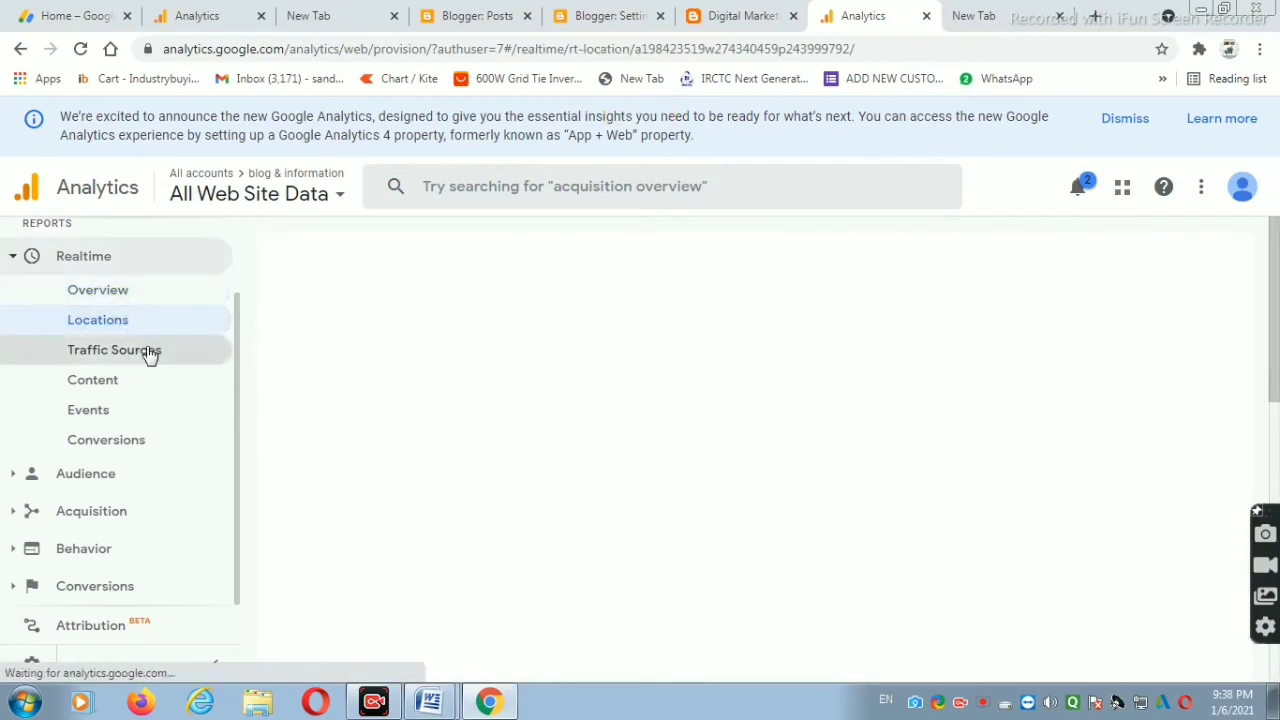
click(148, 354)
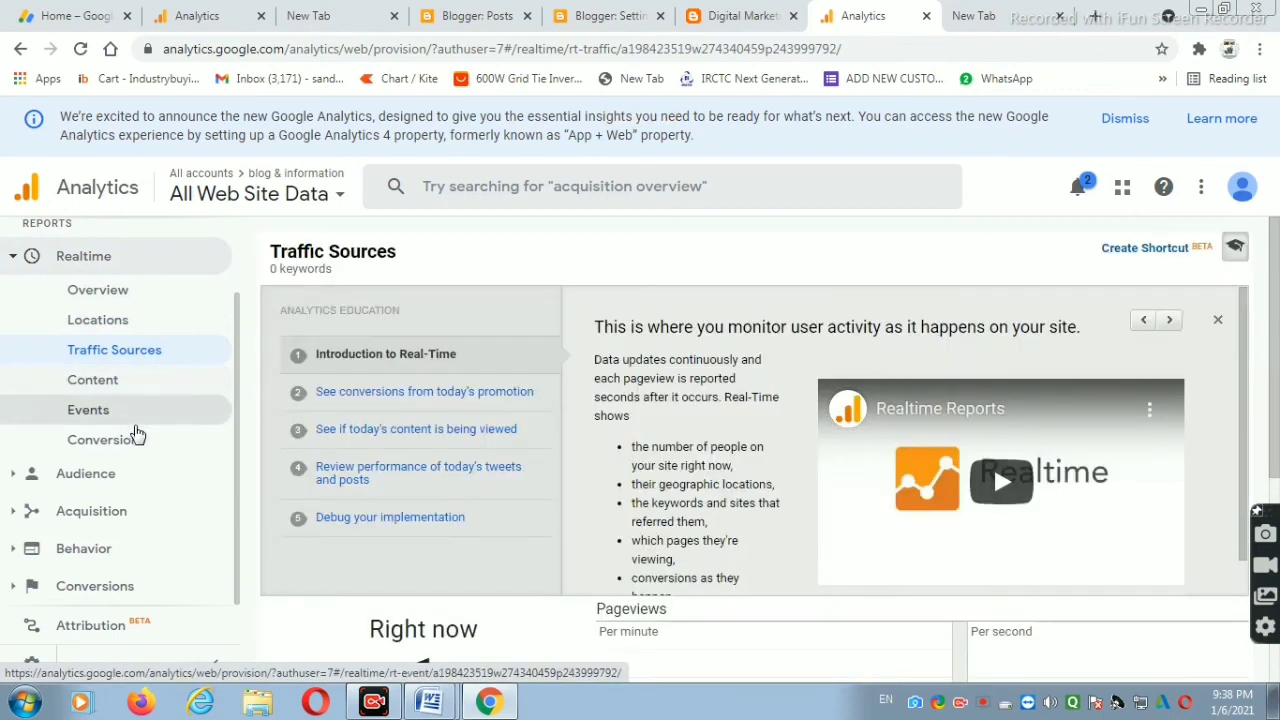
- View the Audience report on Active Users and look through the other report categories listed under Audience
click(118, 480)
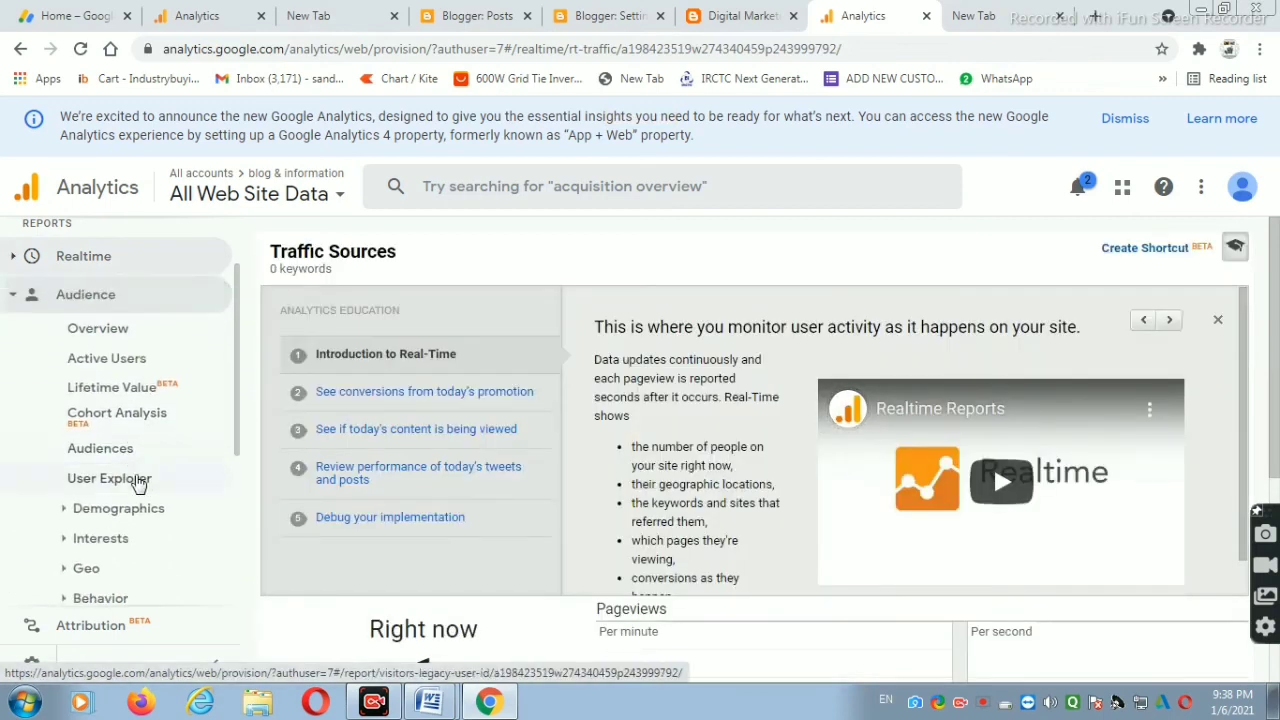
click(145, 368)
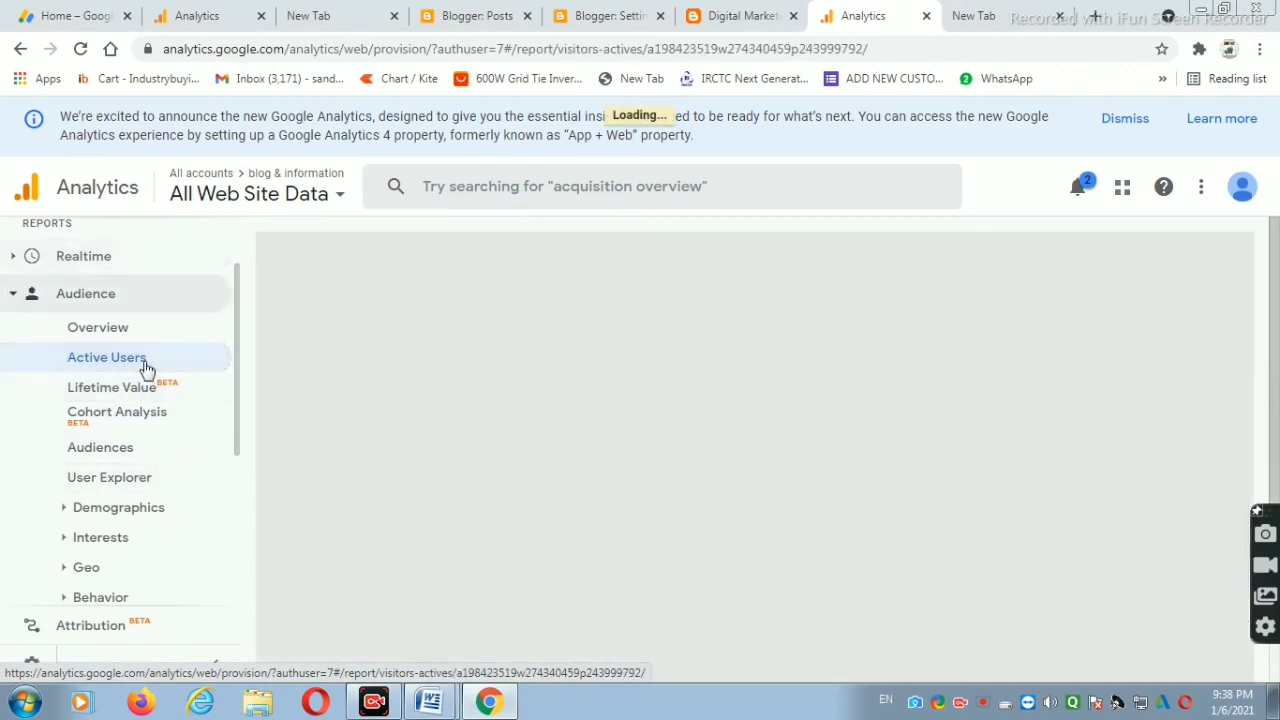
scroll(548, 485, down, 2)
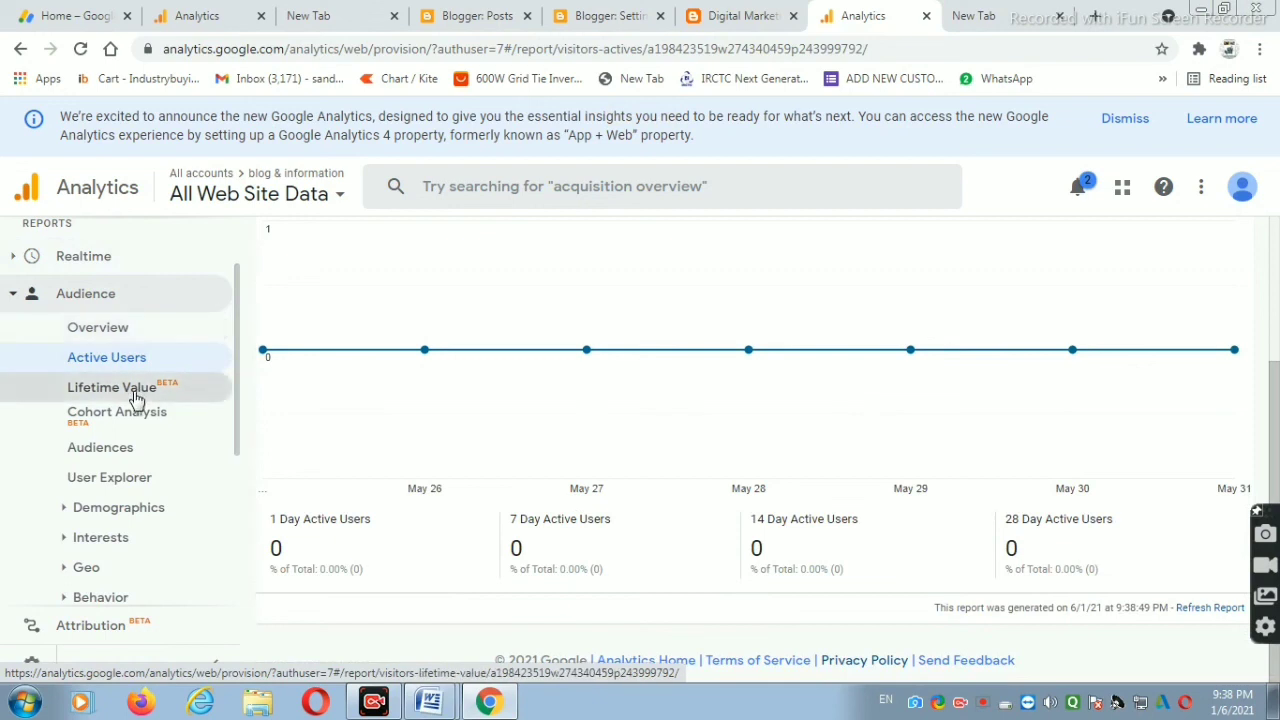
scroll(127, 585, down, 1)
scroll(127, 585, down, 1)
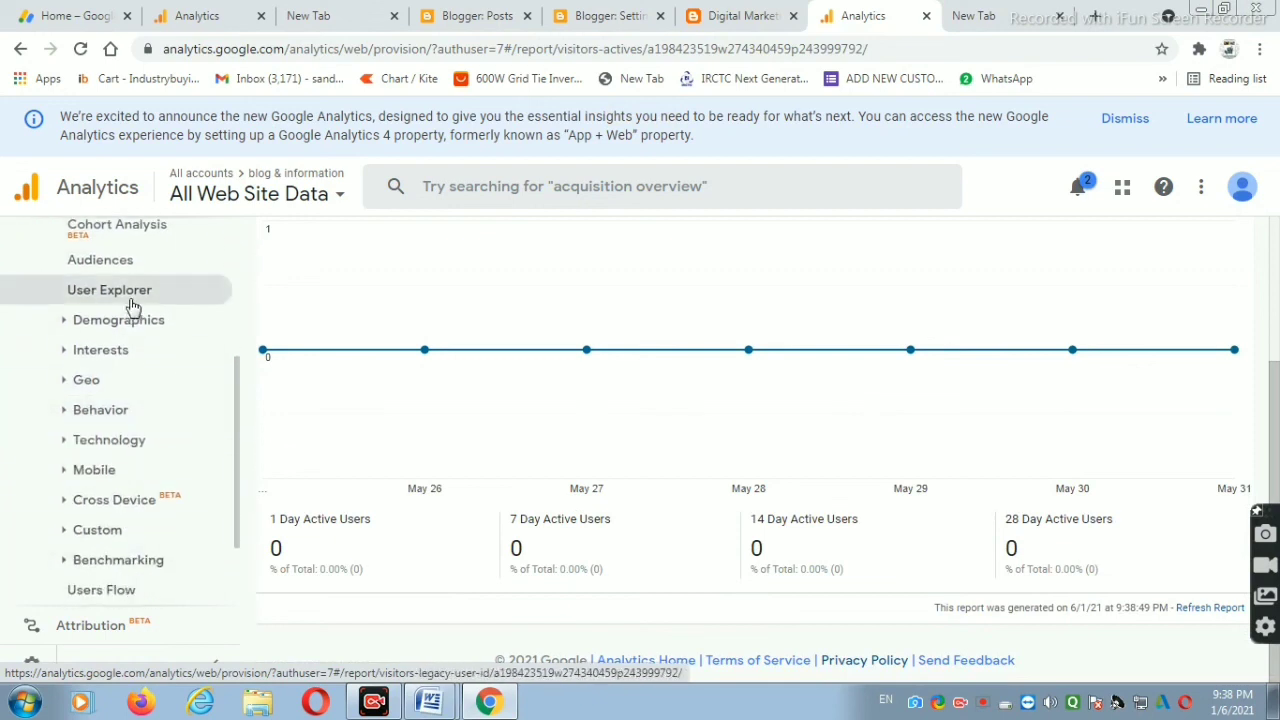
scroll(127, 430, down, 1)
scroll(130, 465, down, 1)
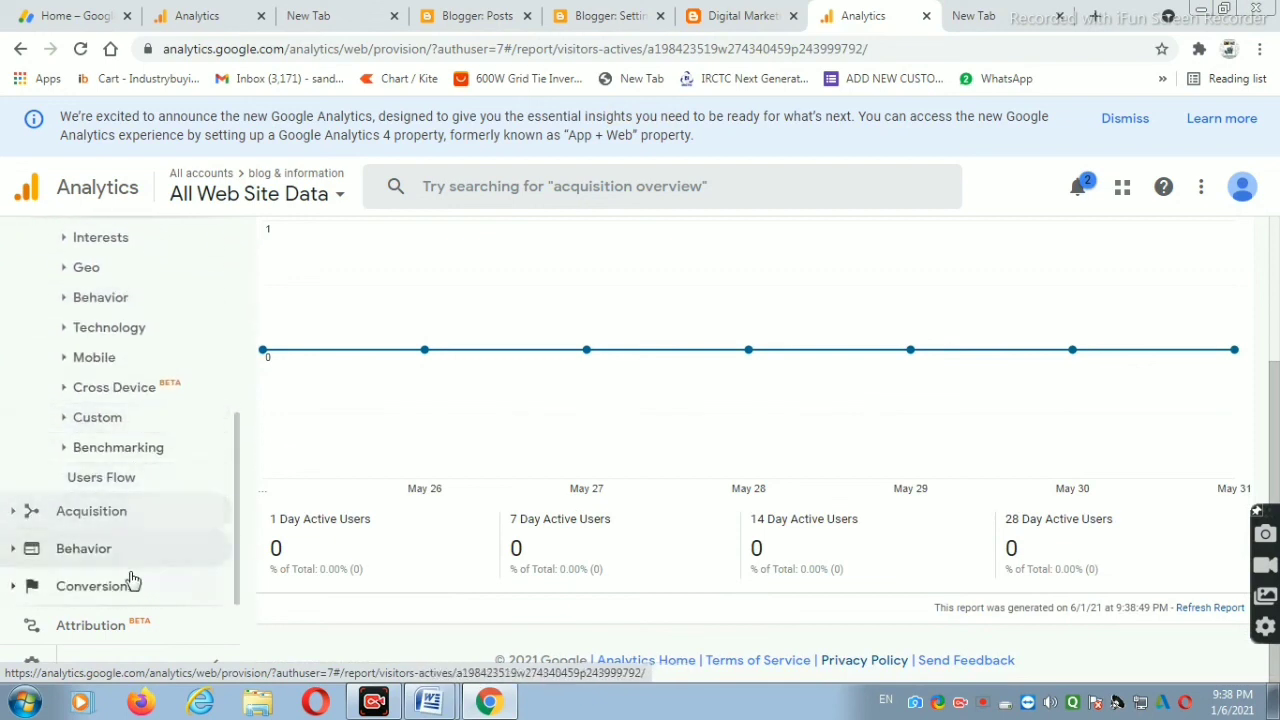
scroll(138, 380, up, 4)
scroll(140, 335, up, 1)
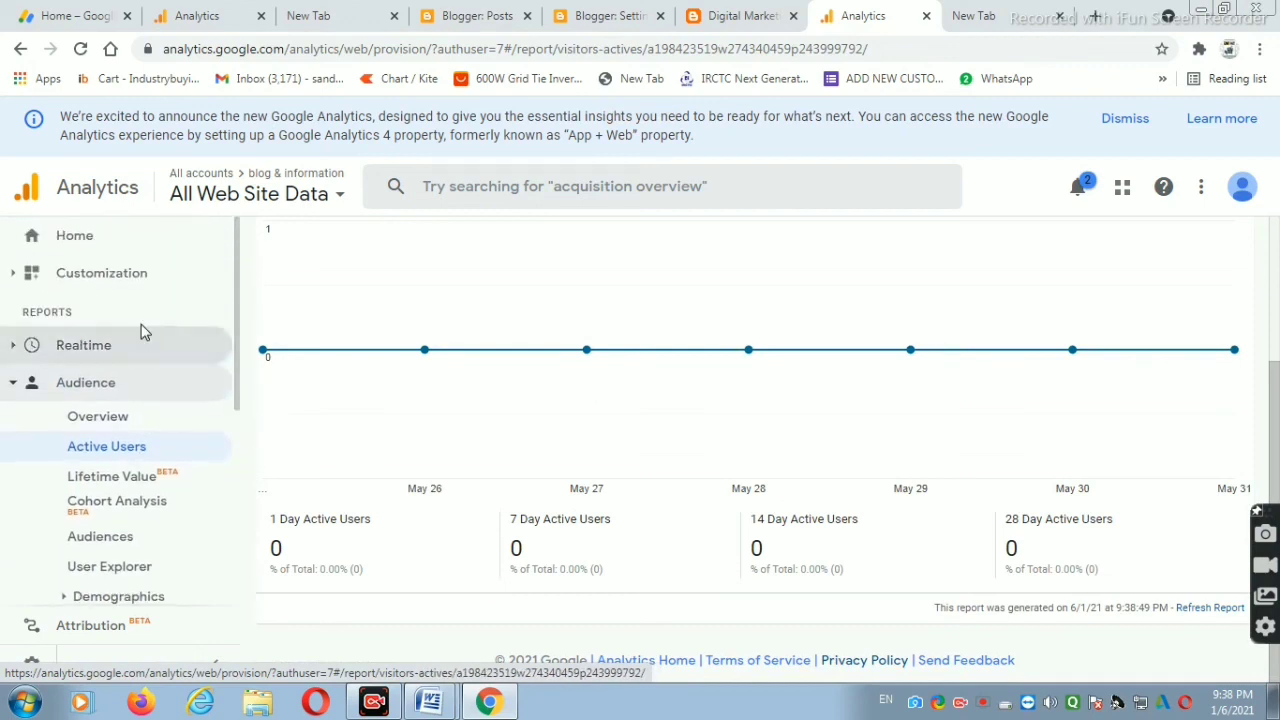
- Return to the Analytics Home overview and examine its cards from users and acquisition through retention, location and devices to visited pages
click(113, 245)
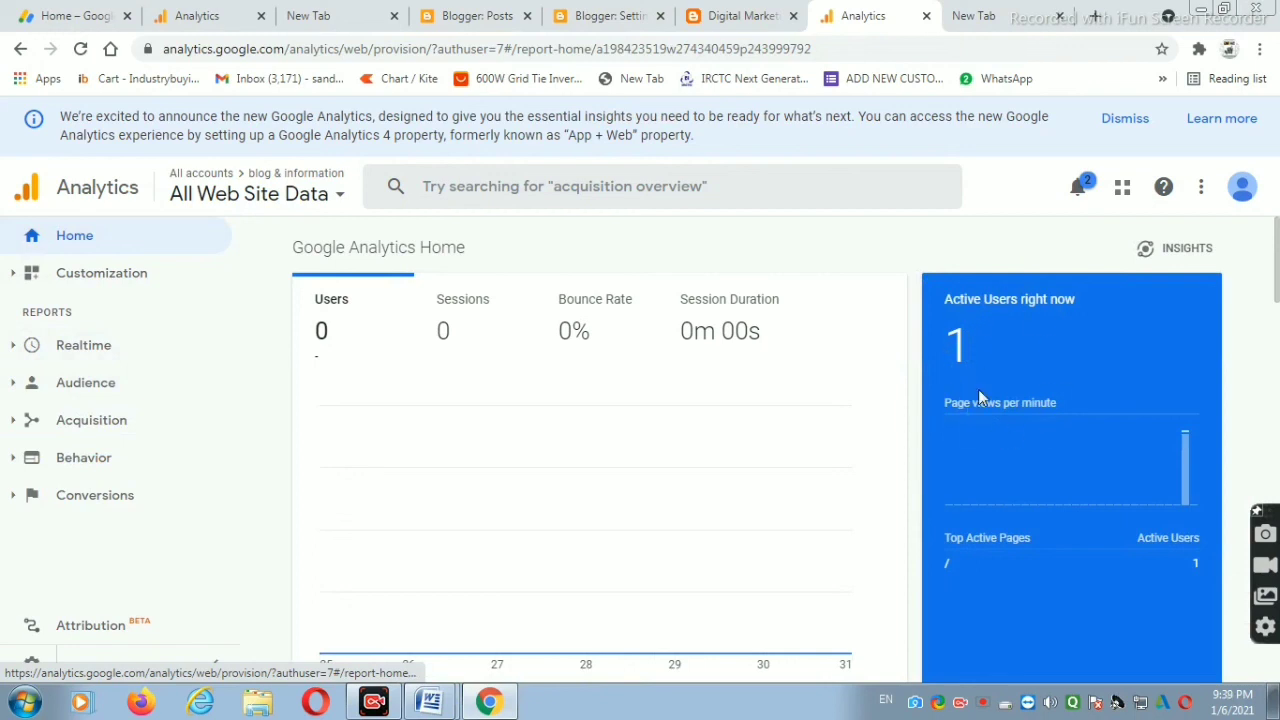
scroll(447, 401, down, 6)
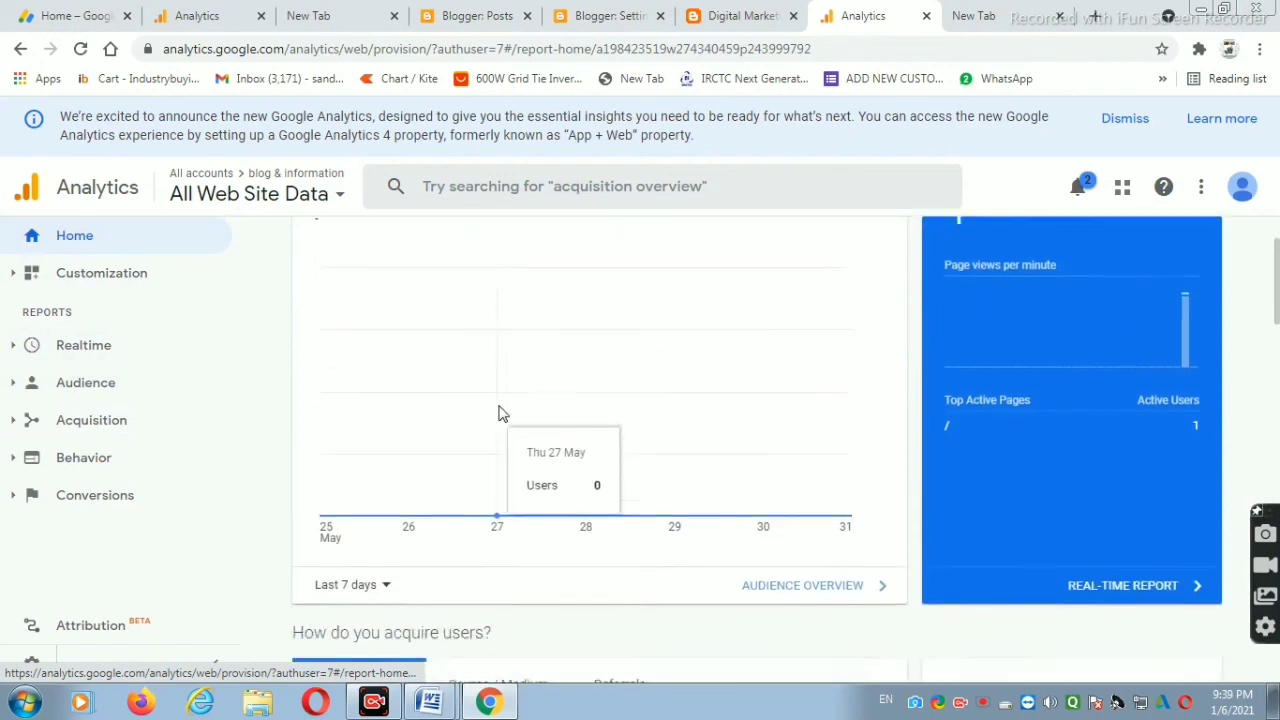
scroll(700, 449, up, 4)
scroll(718, 445, up, 2)
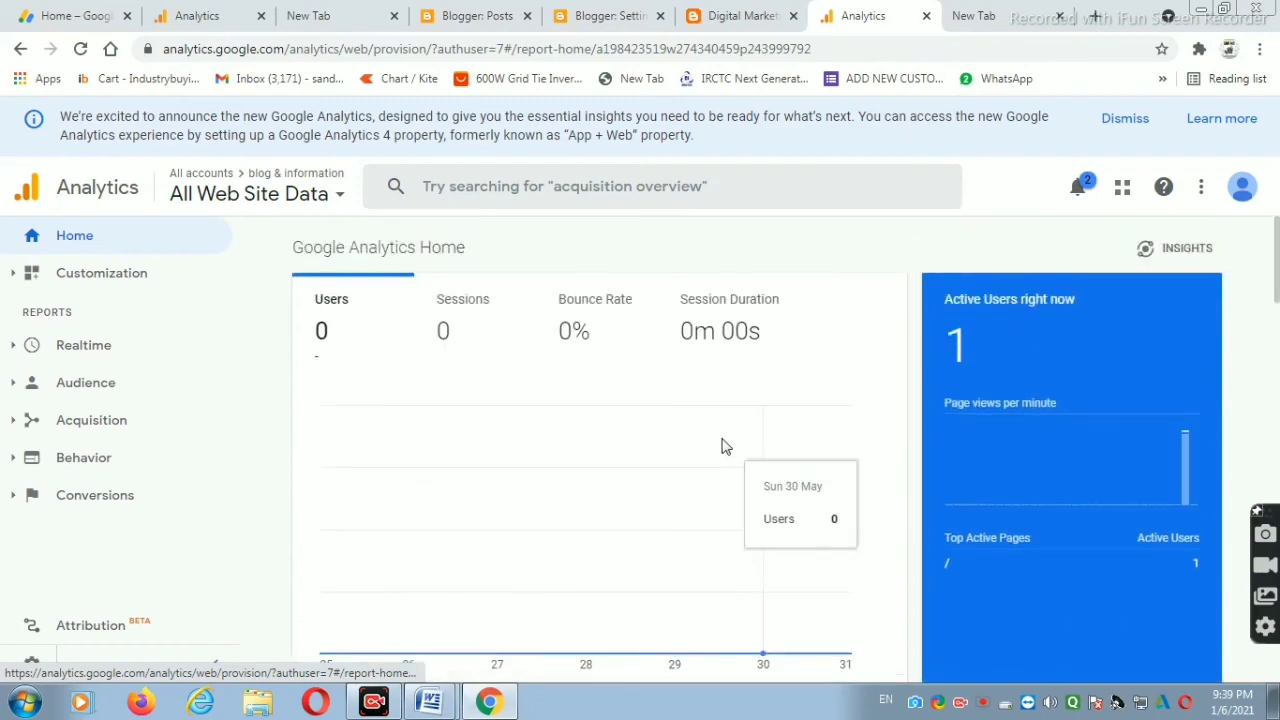
scroll(722, 443, down, 6)
scroll(451, 363, down, 1)
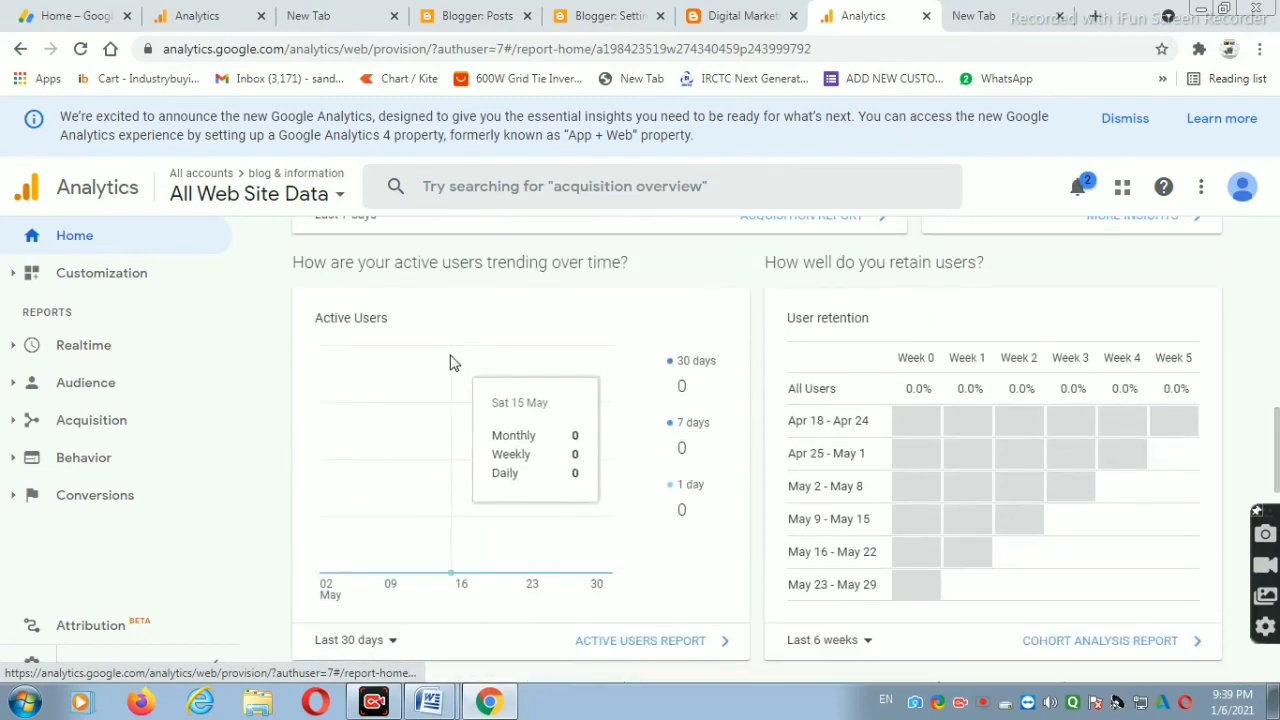
scroll(849, 346, up, 1)
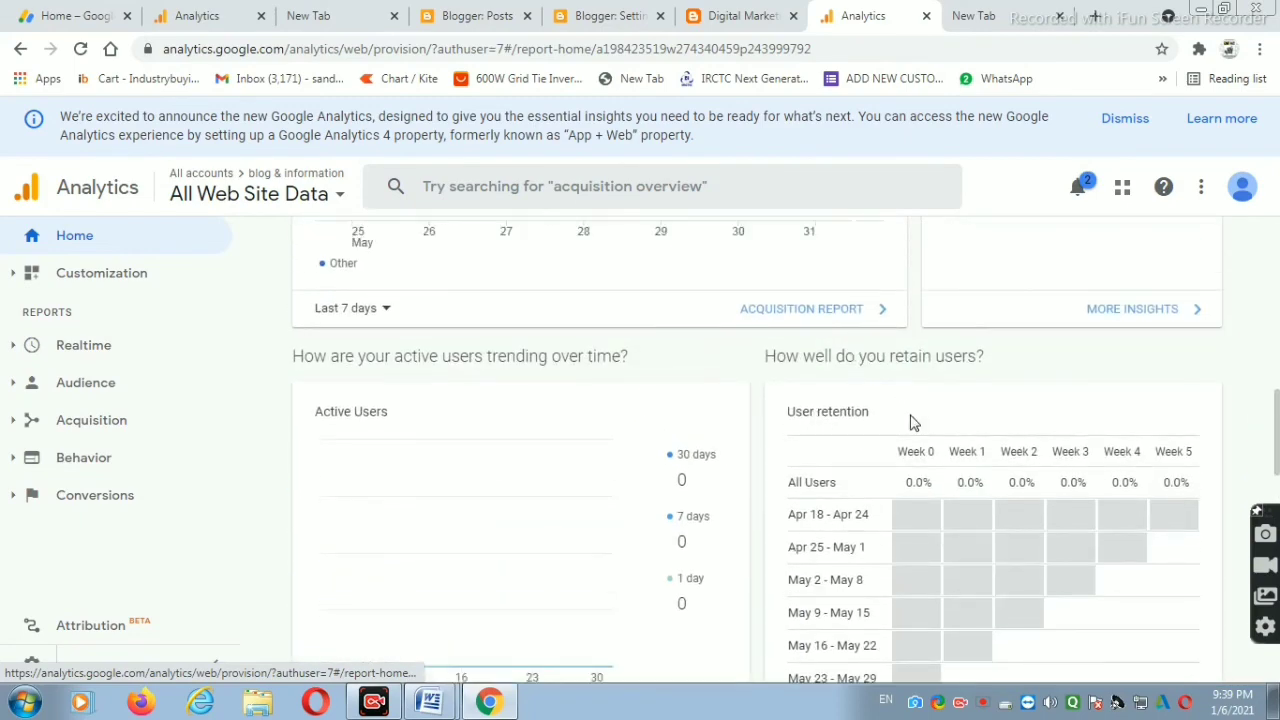
scroll(900, 445, down, 1)
scroll(896, 455, up, 1)
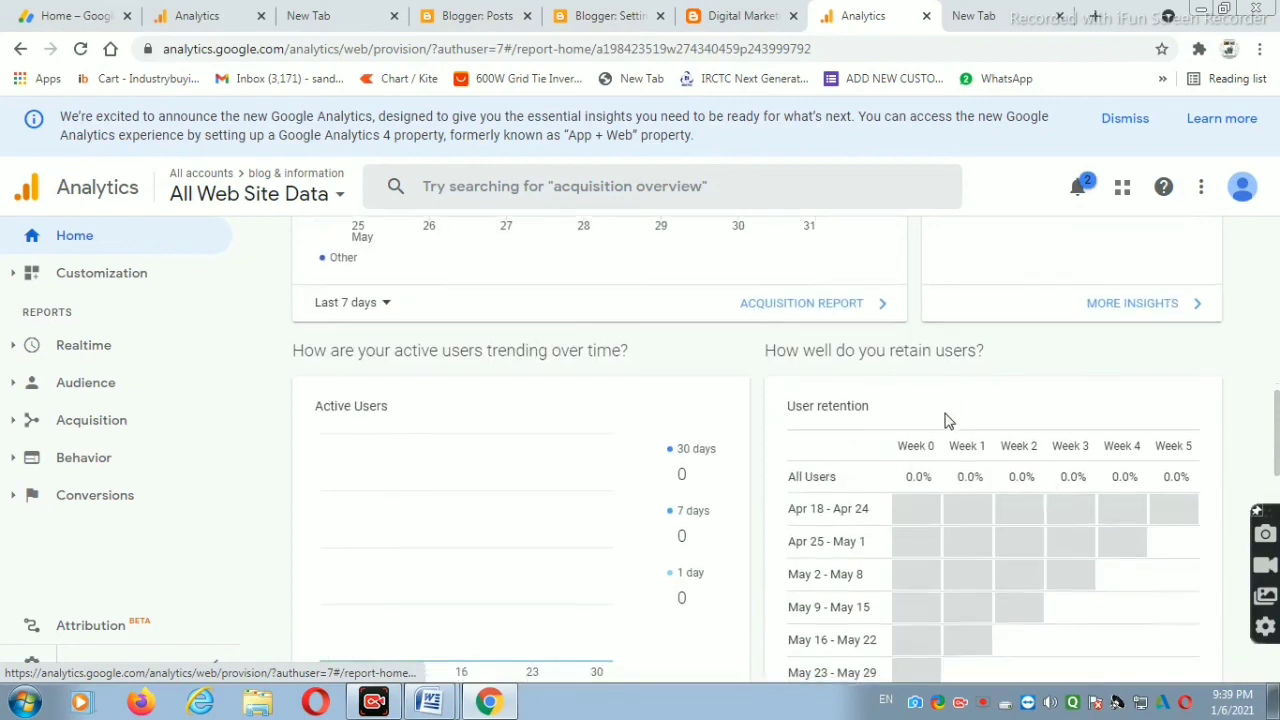
scroll(948, 420, down, 6)
scroll(822, 376, down, 5)
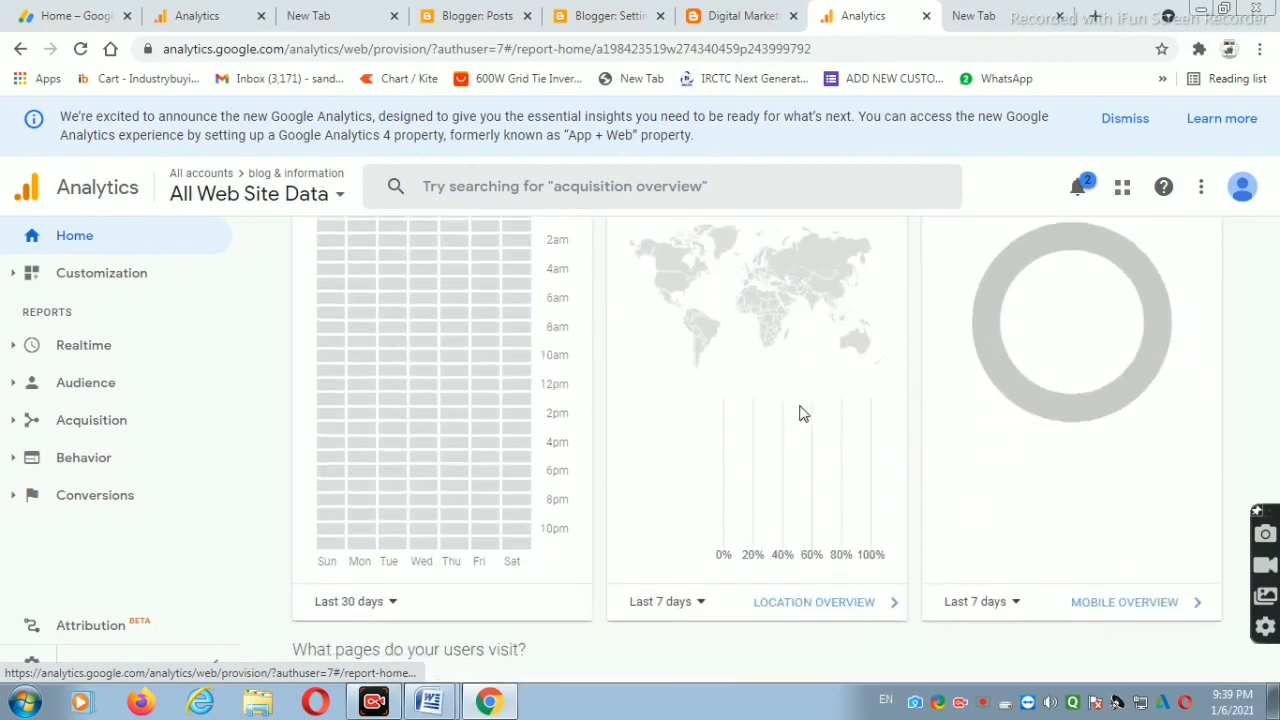
scroll(470, 440, down, 1)
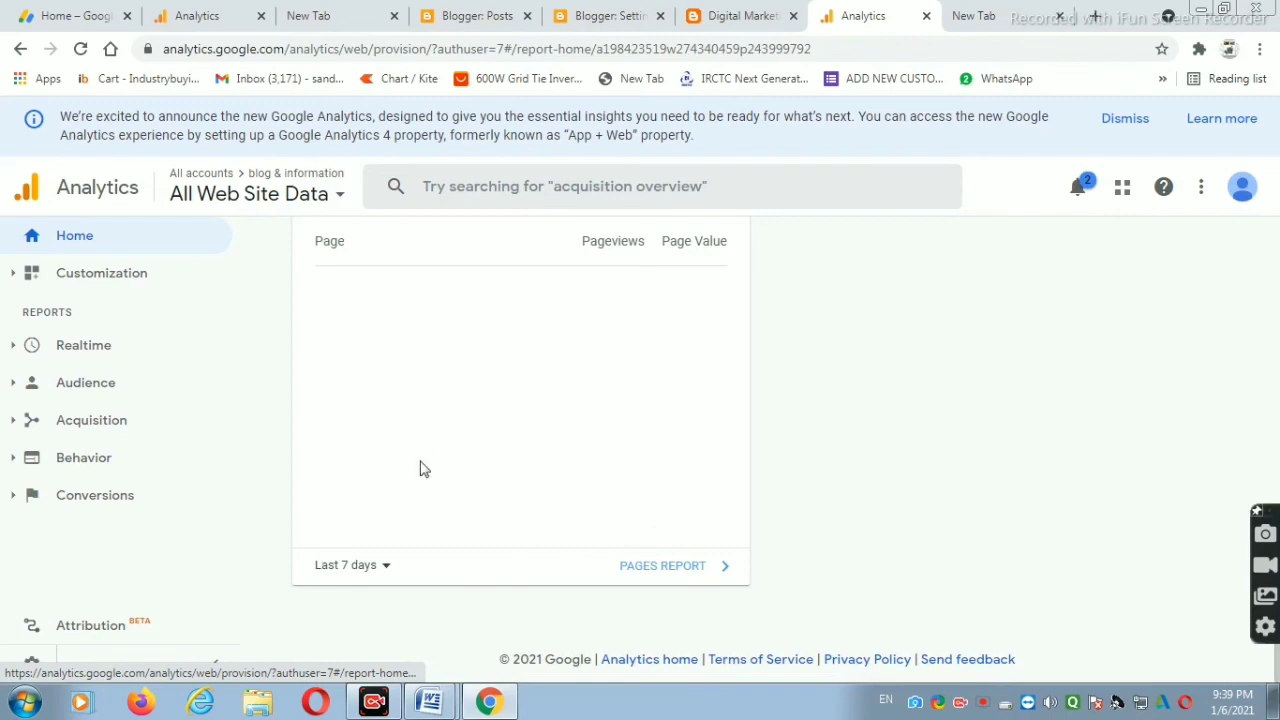
scroll(477, 423, up, 15)
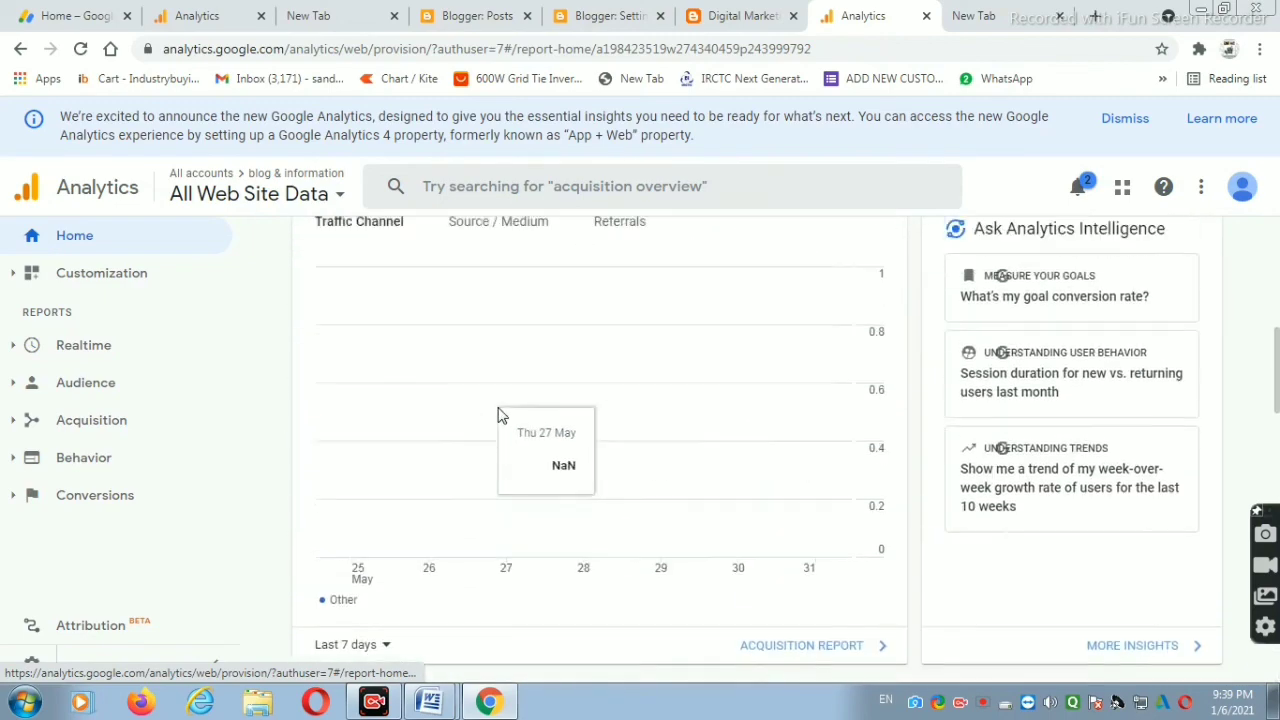
scroll(520, 408, up, 8)
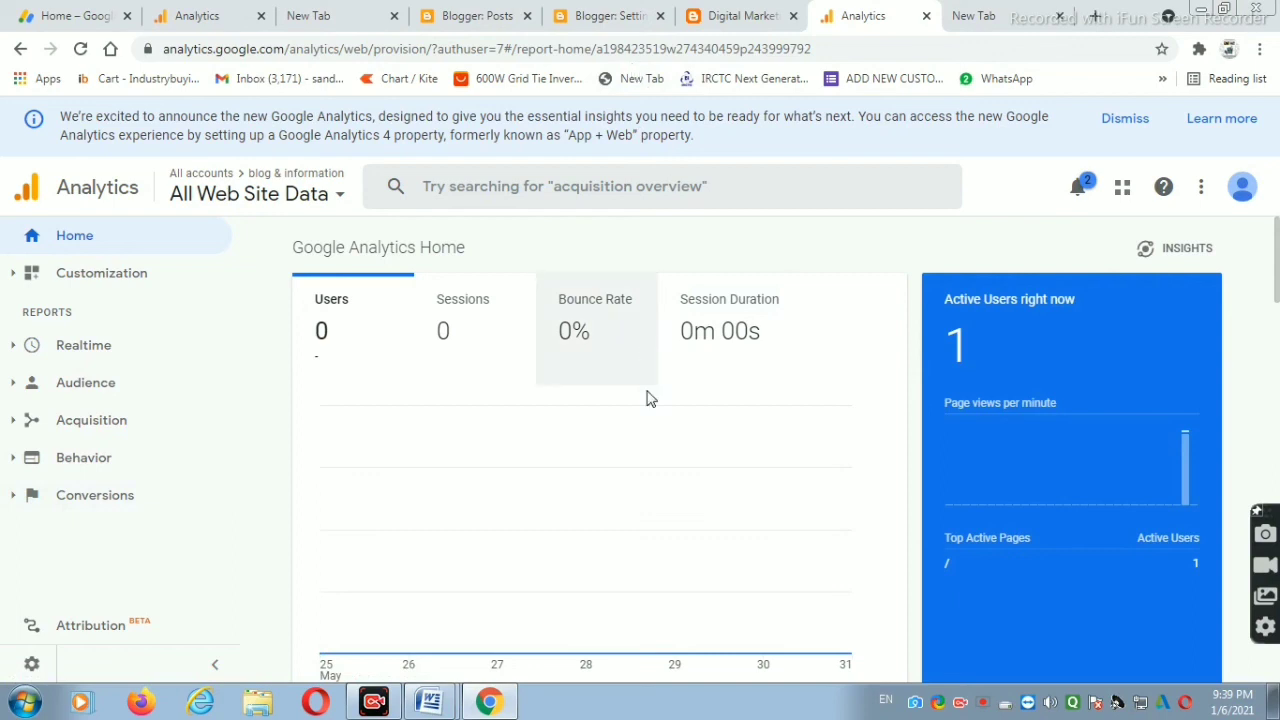
click(372, 703)
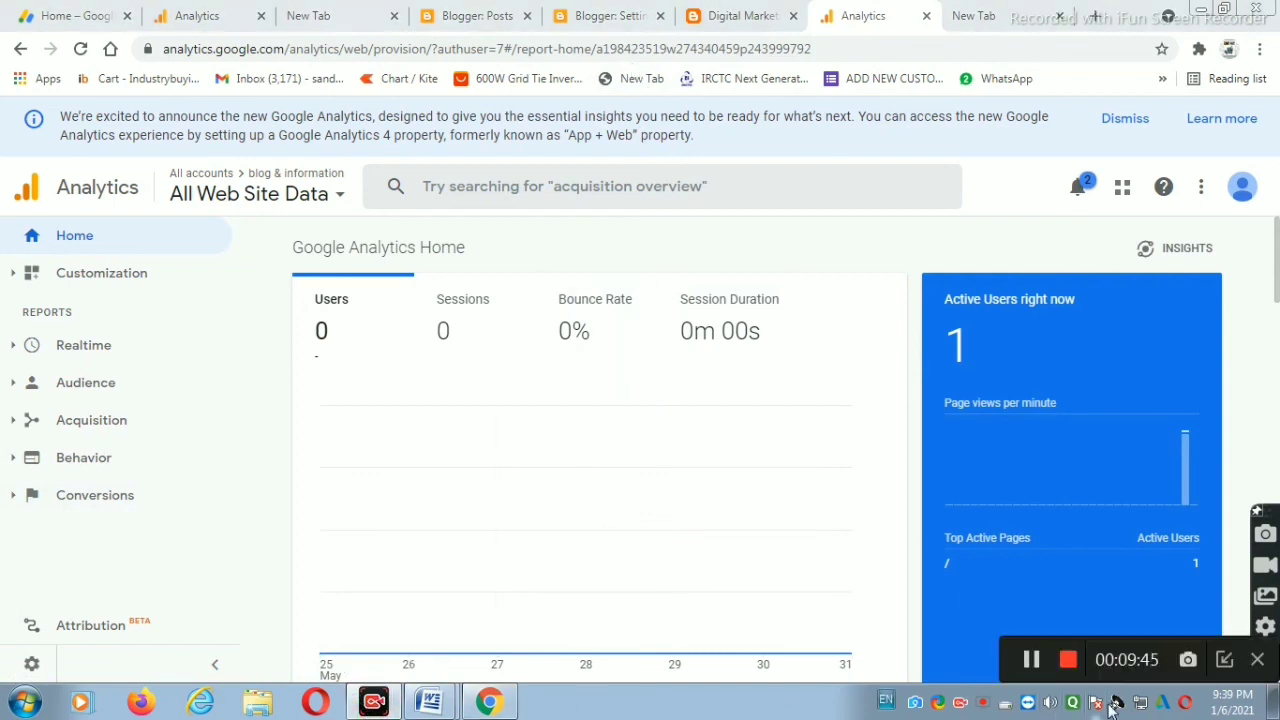